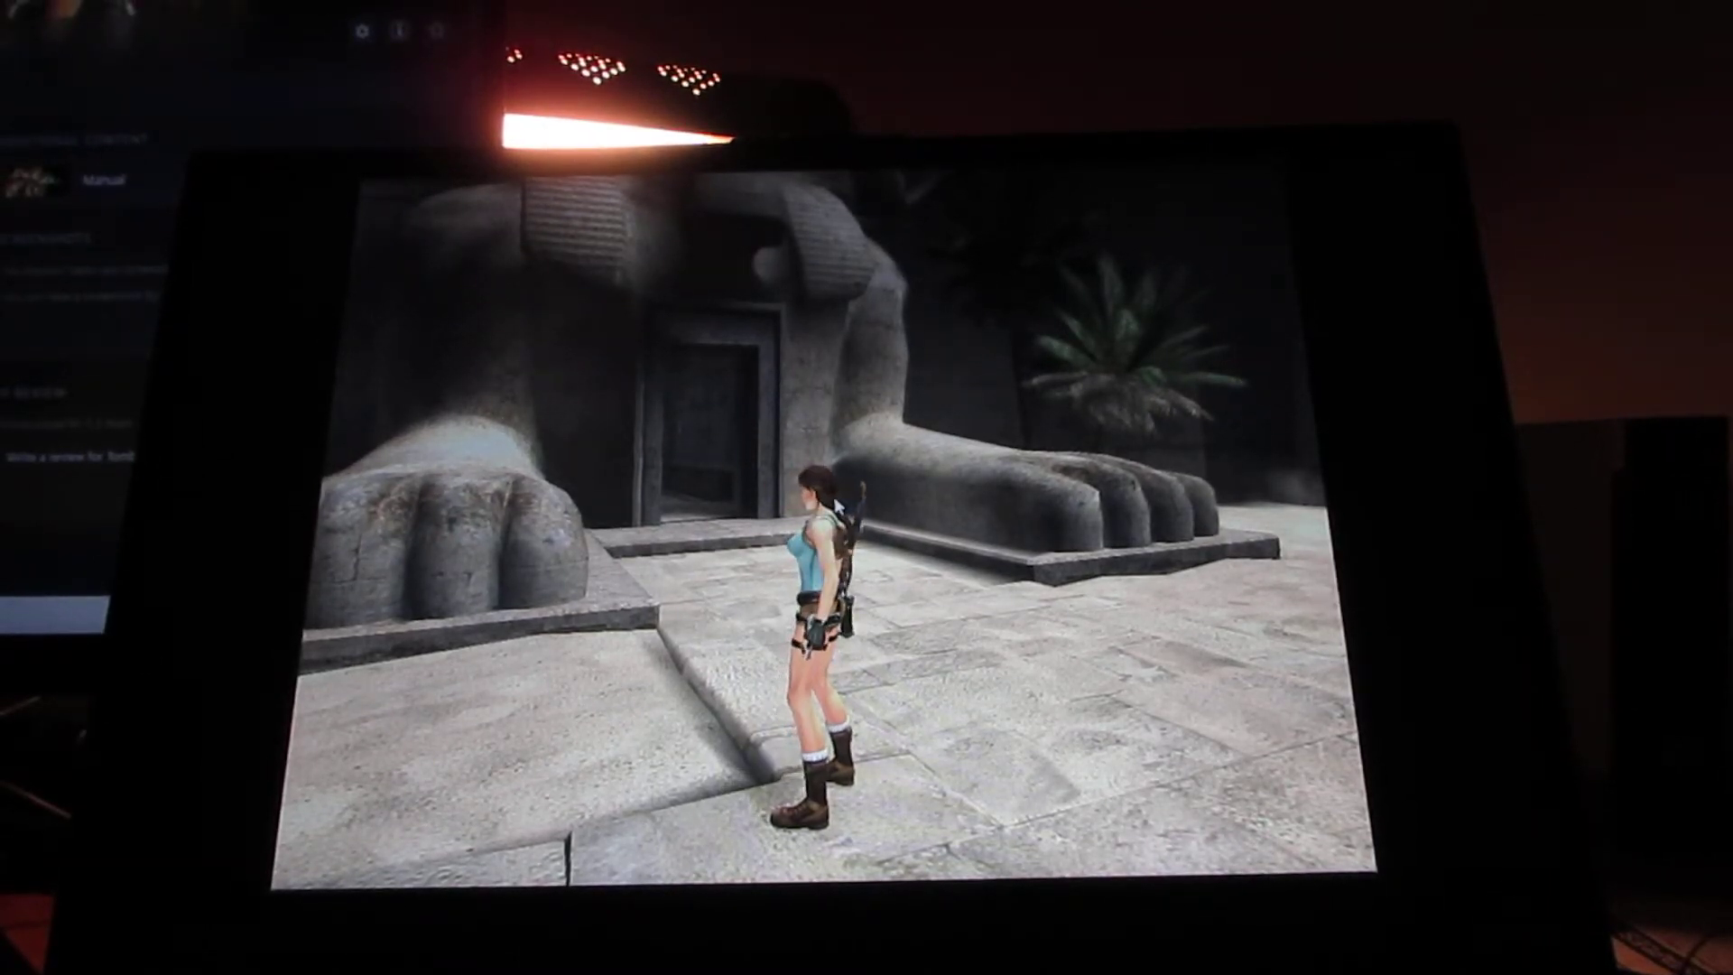
key("Up")
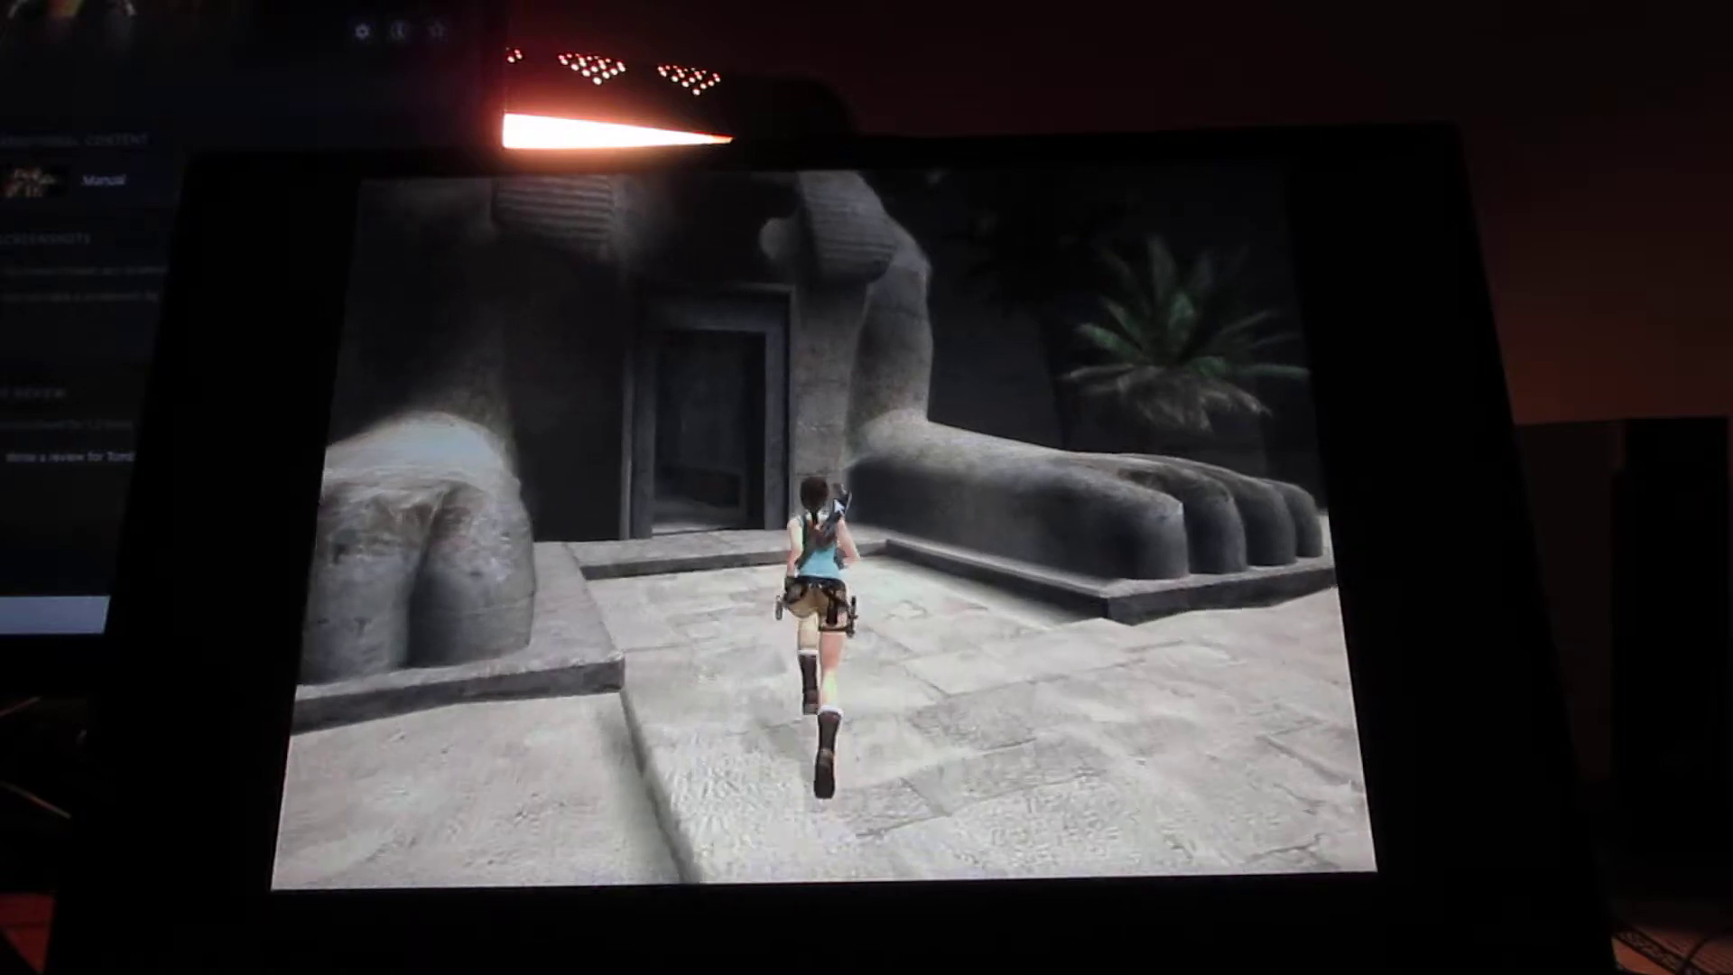
key("space")
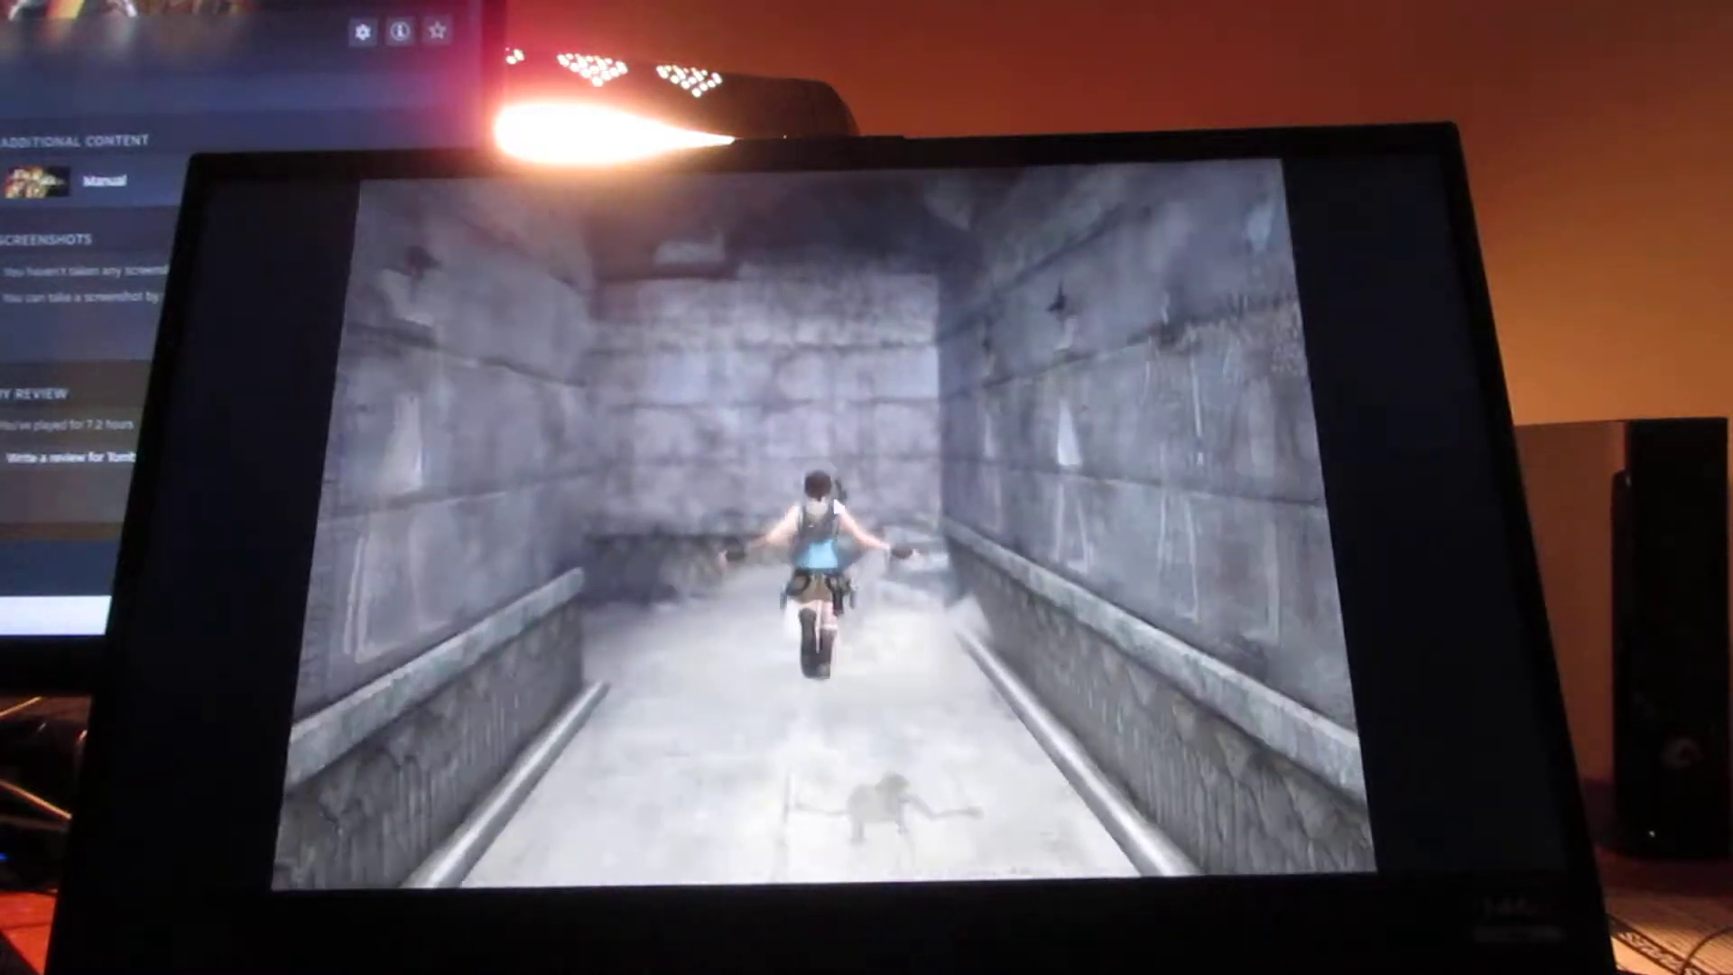
key("Left")
key("Left")
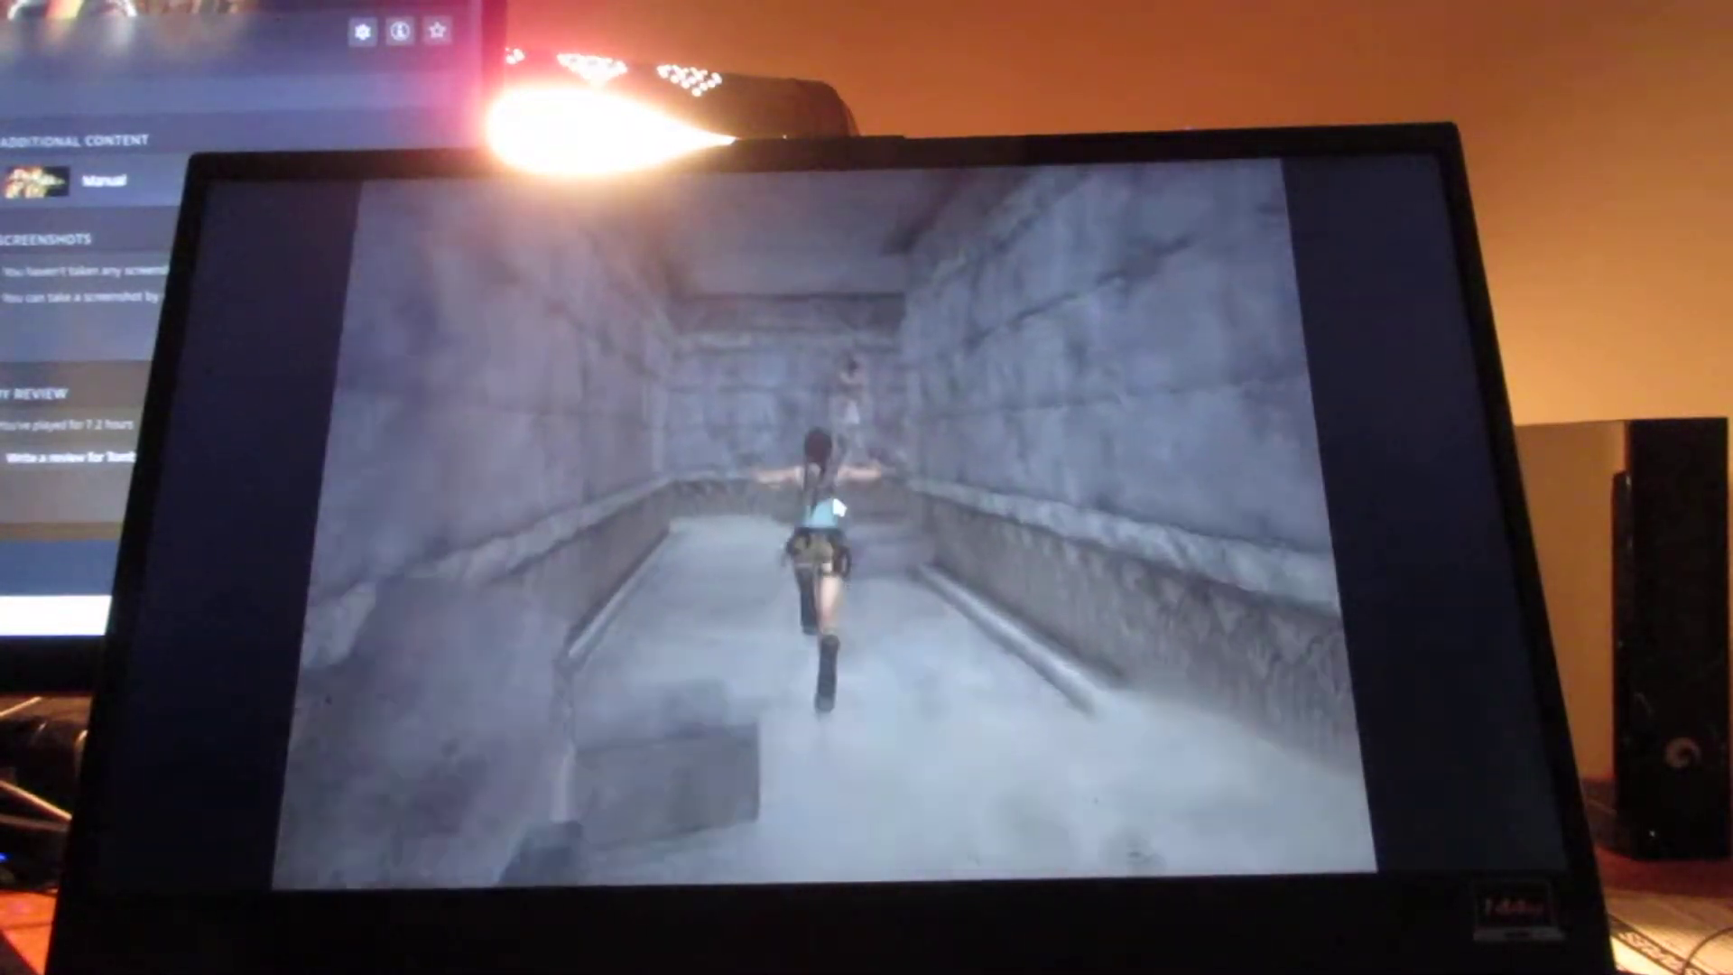
key("Left")
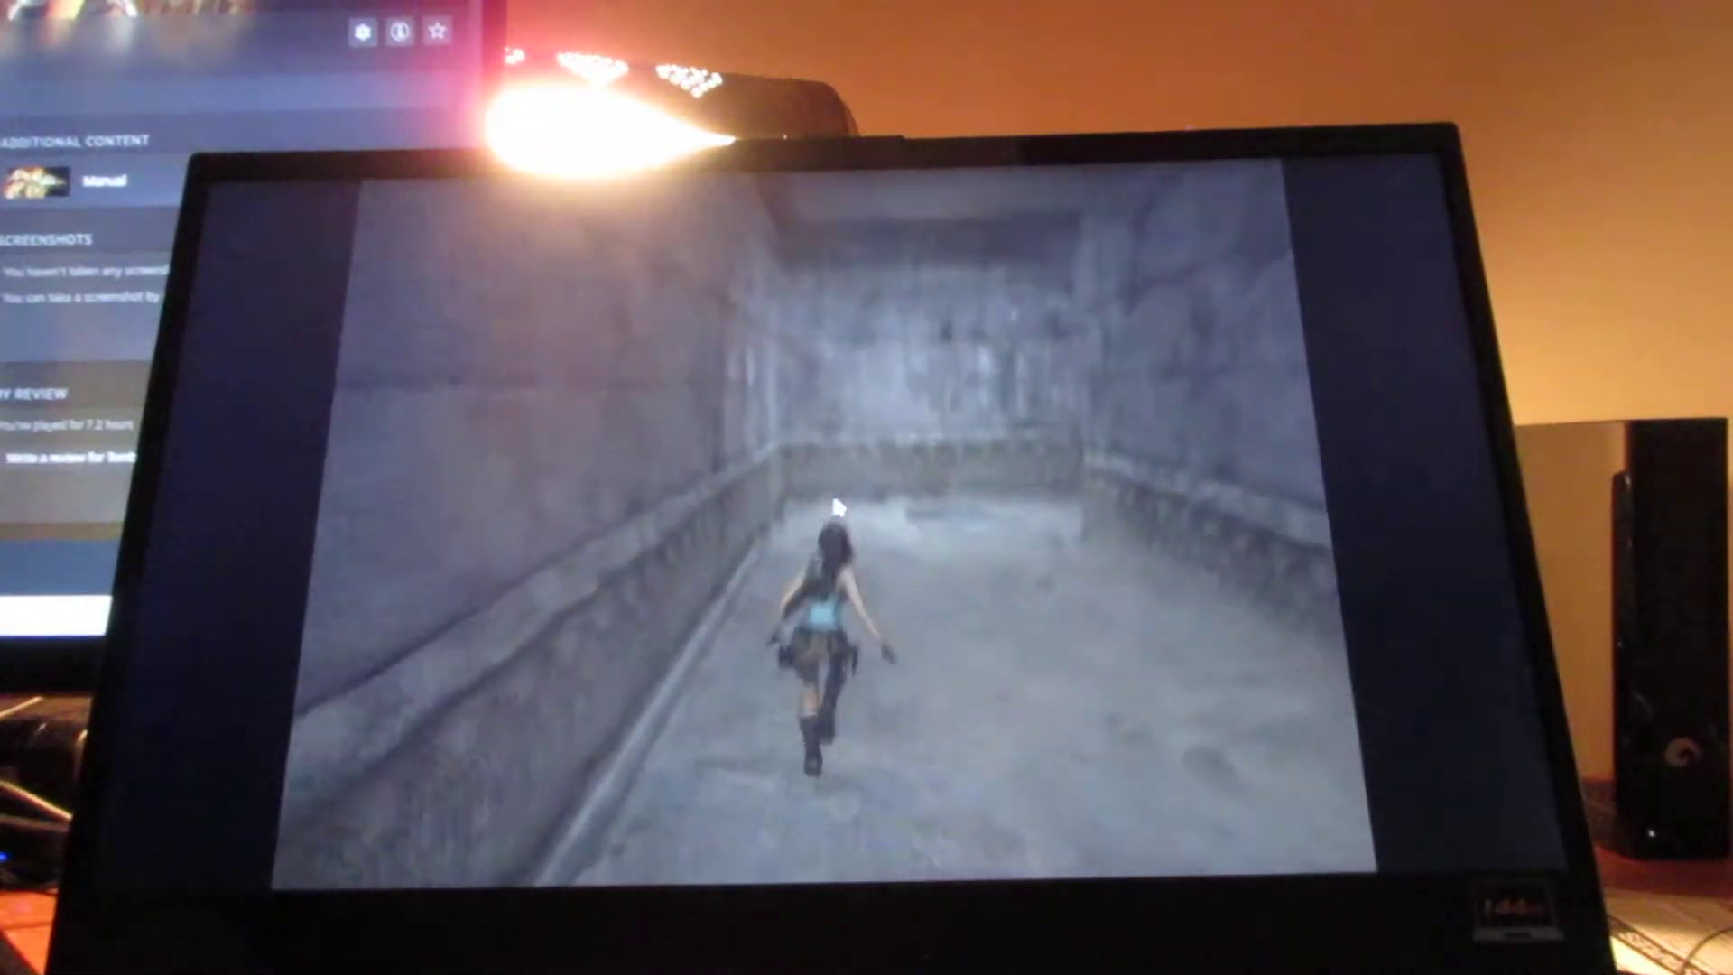
key("Right")
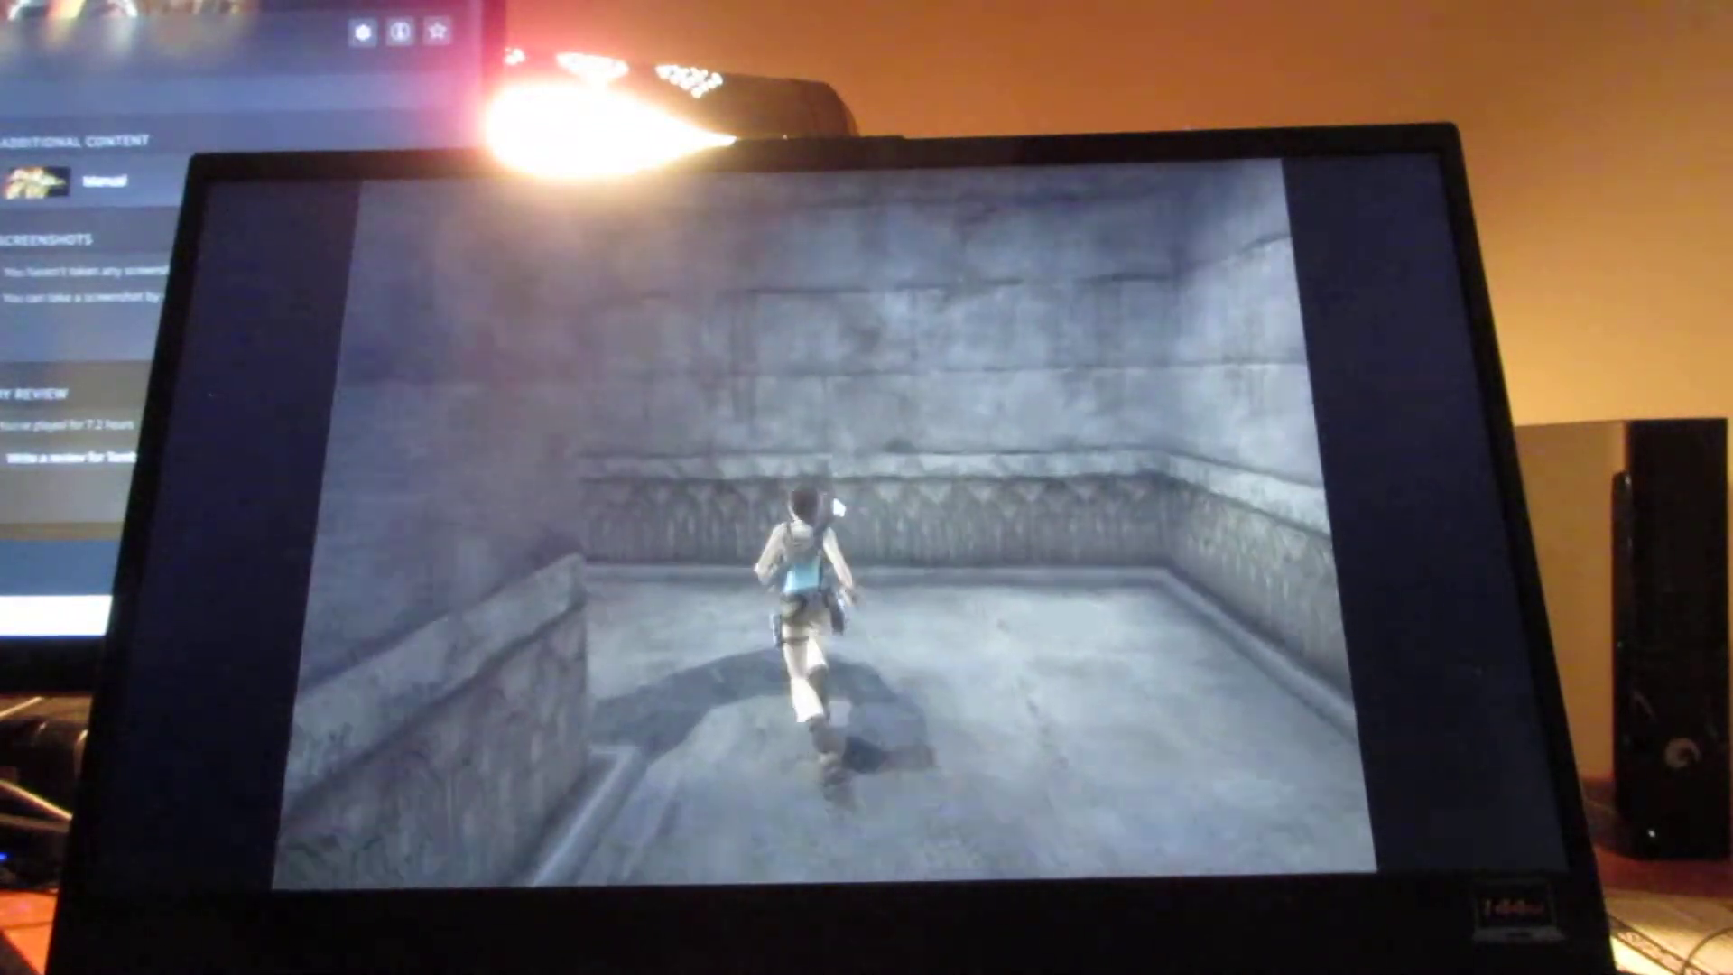
key("Left")
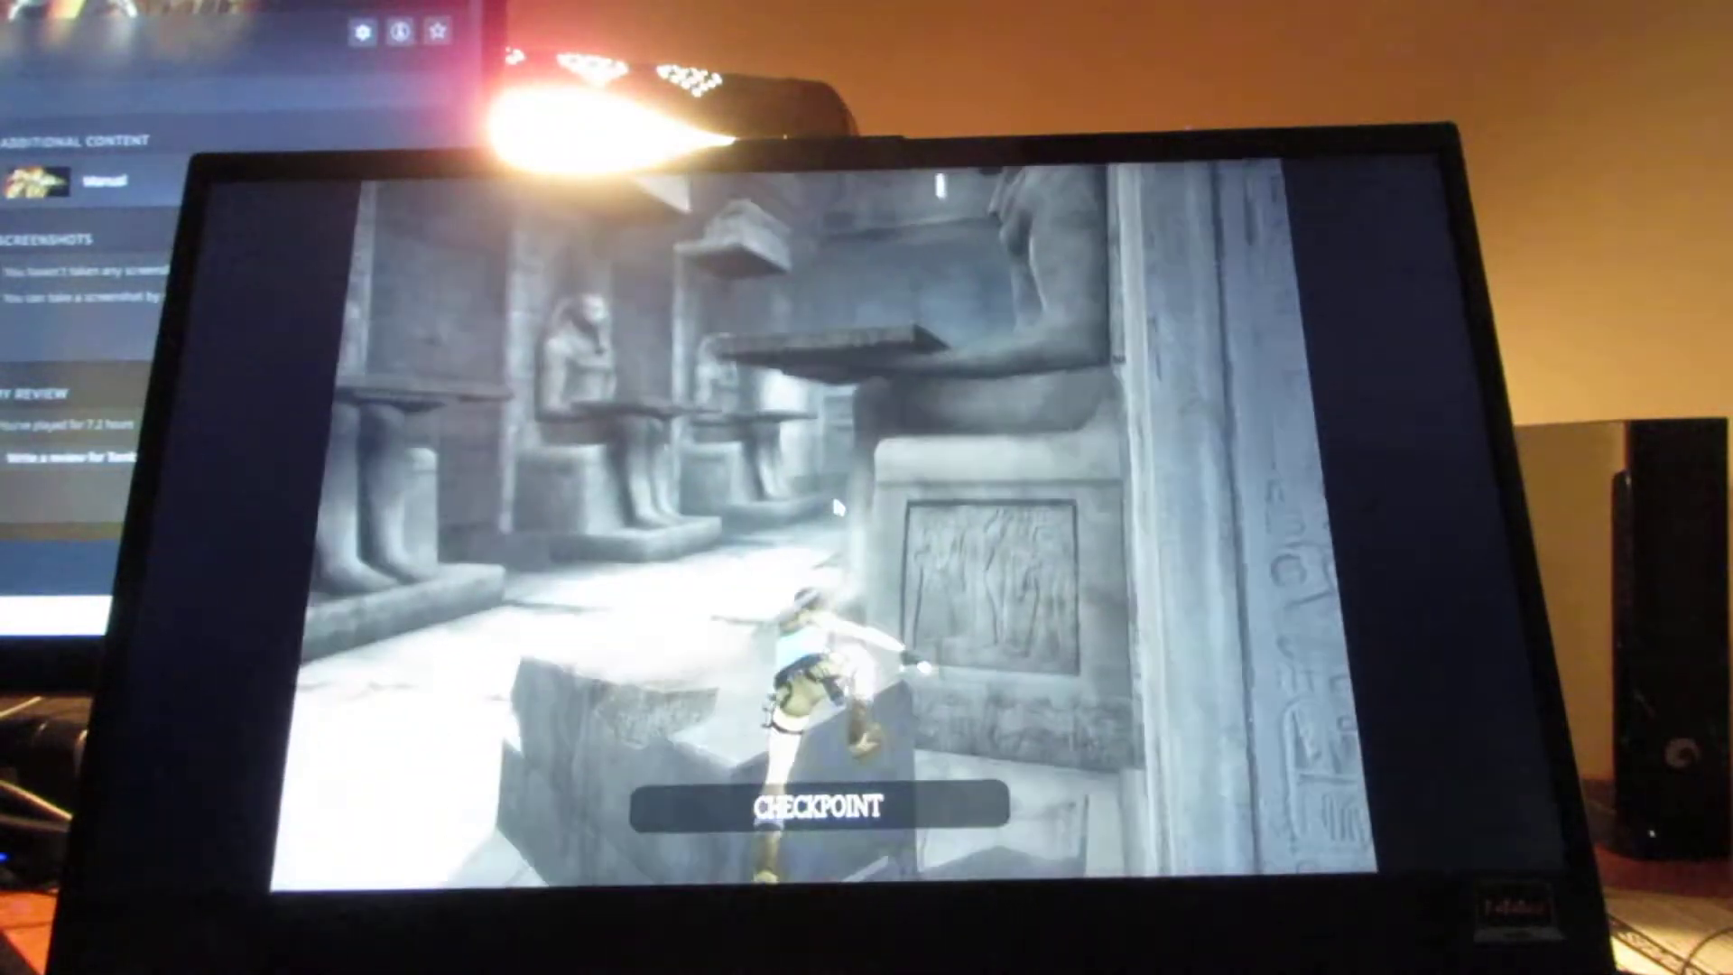
key("Left")
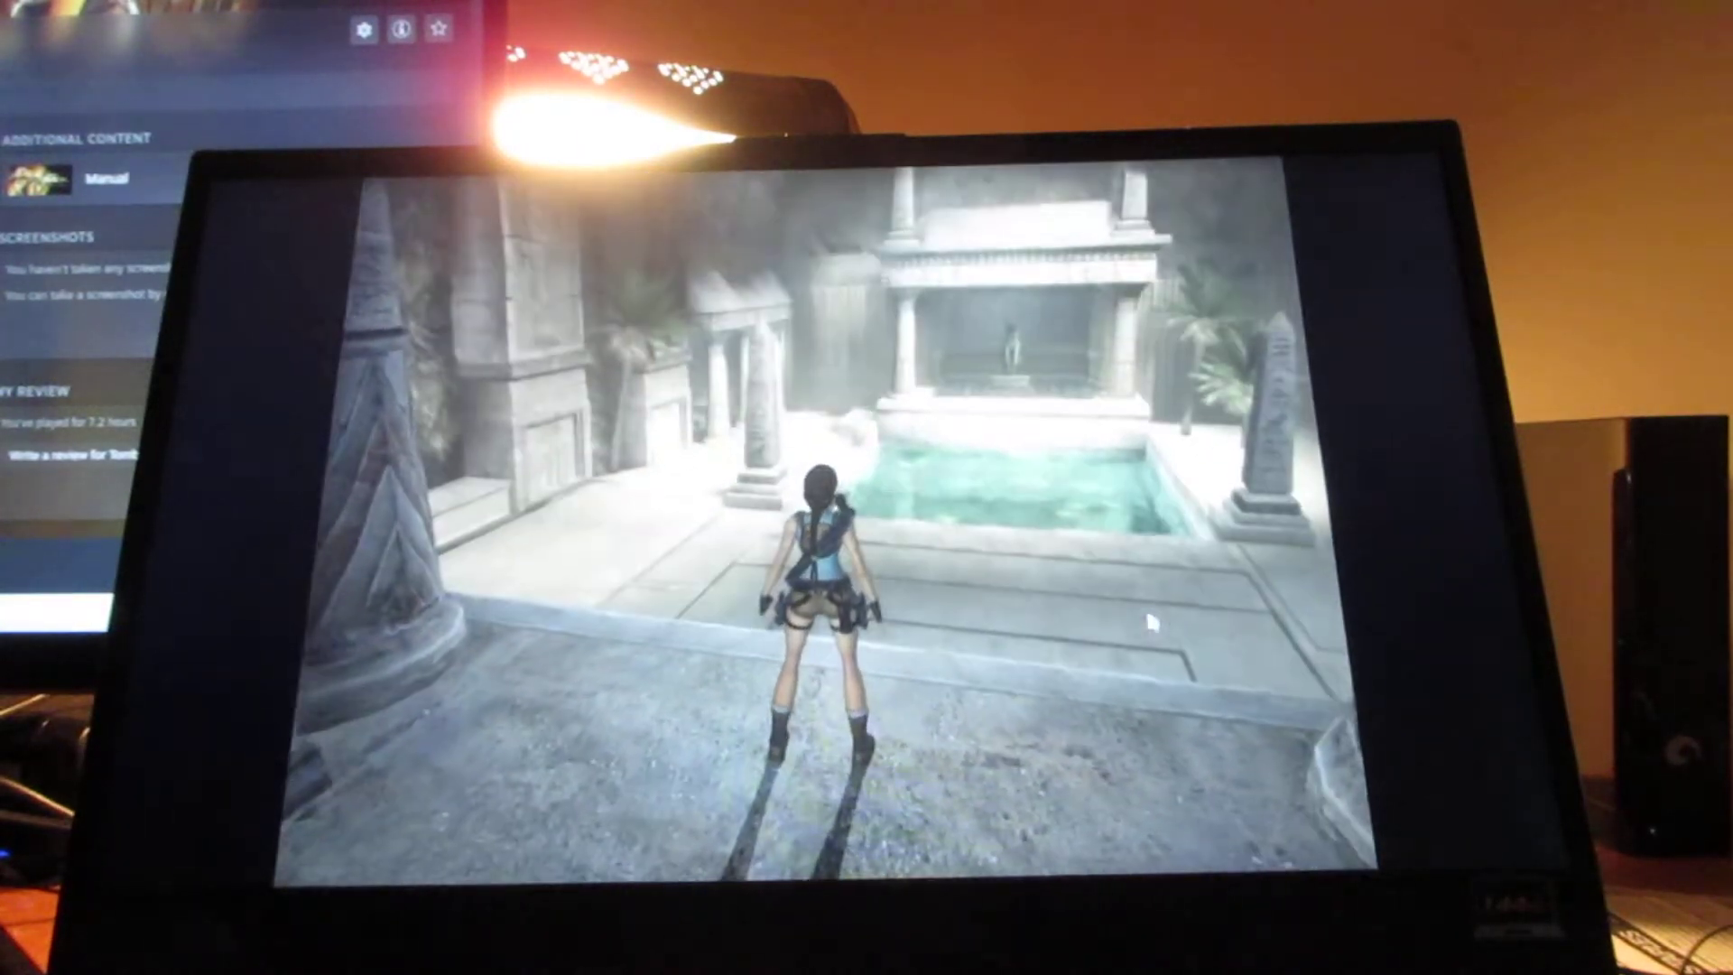
key("a")
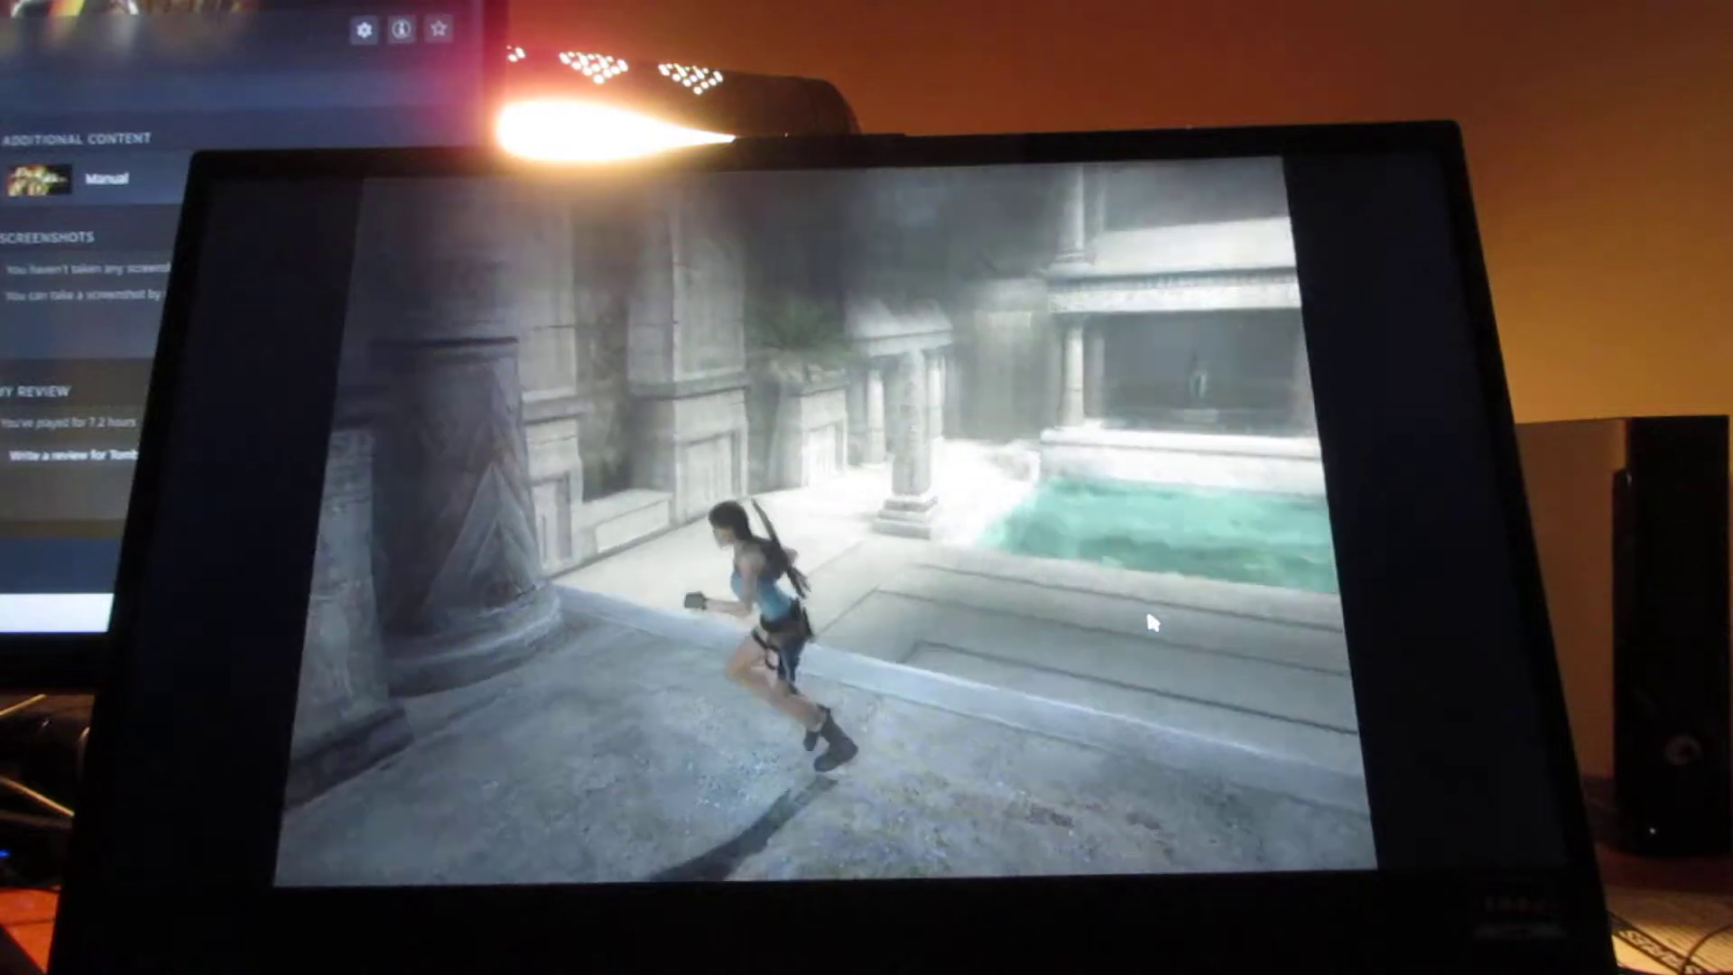
key("w")
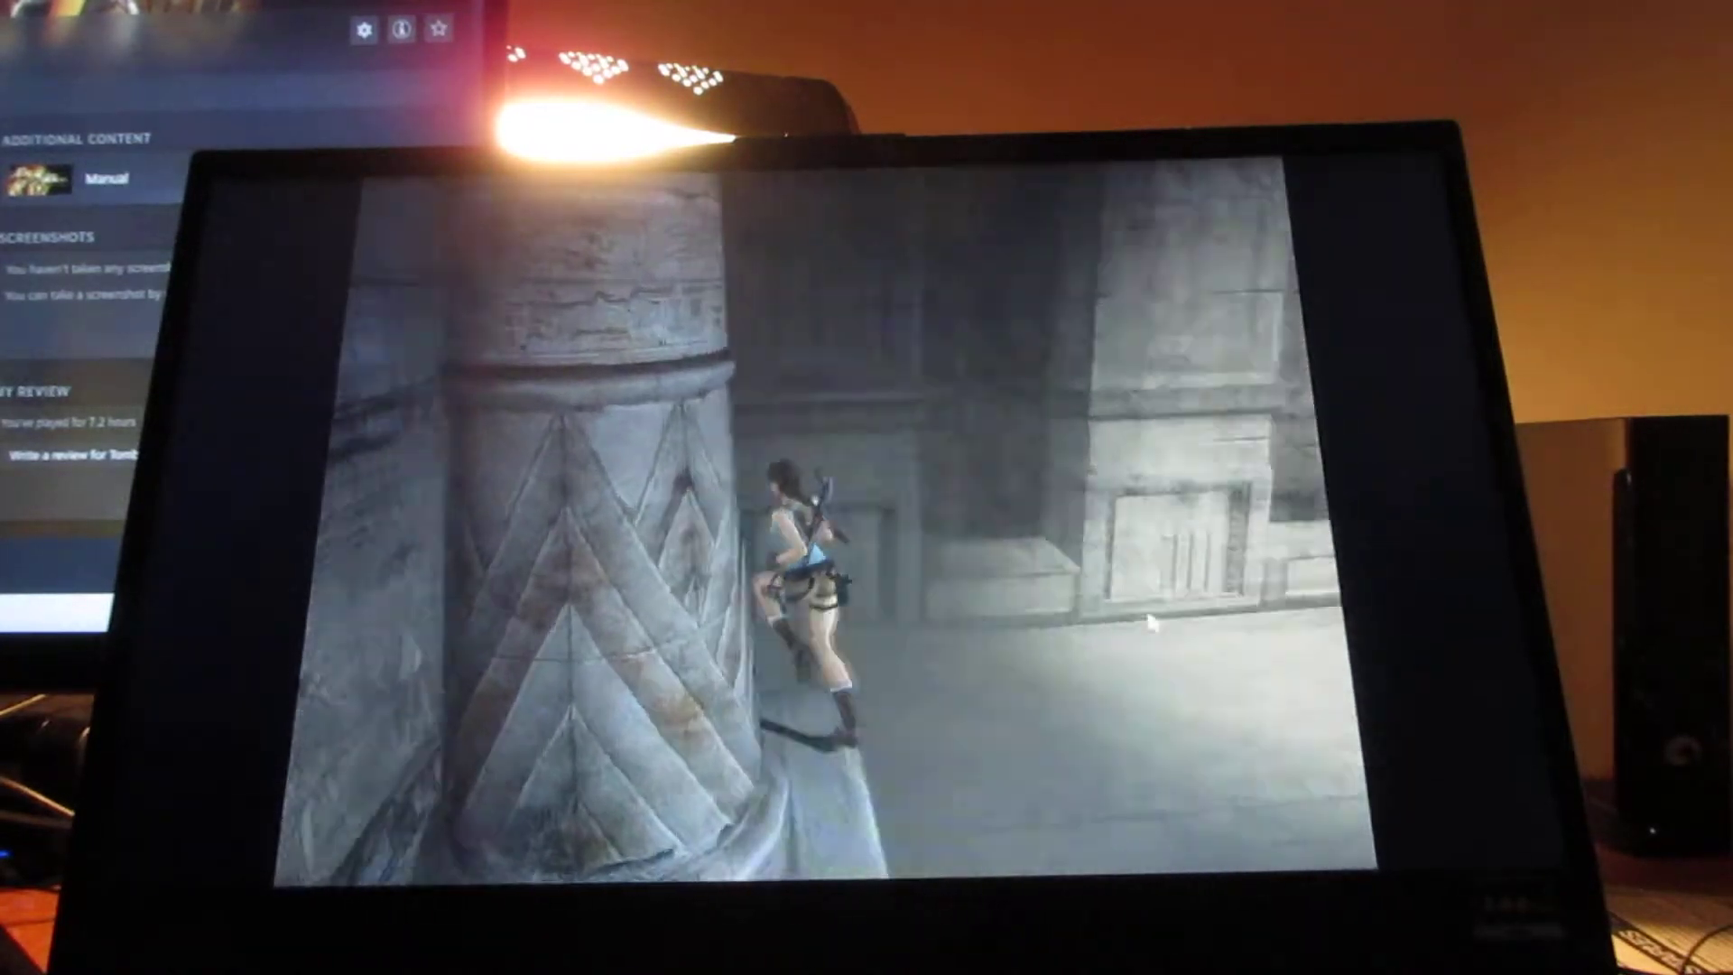
key("w")
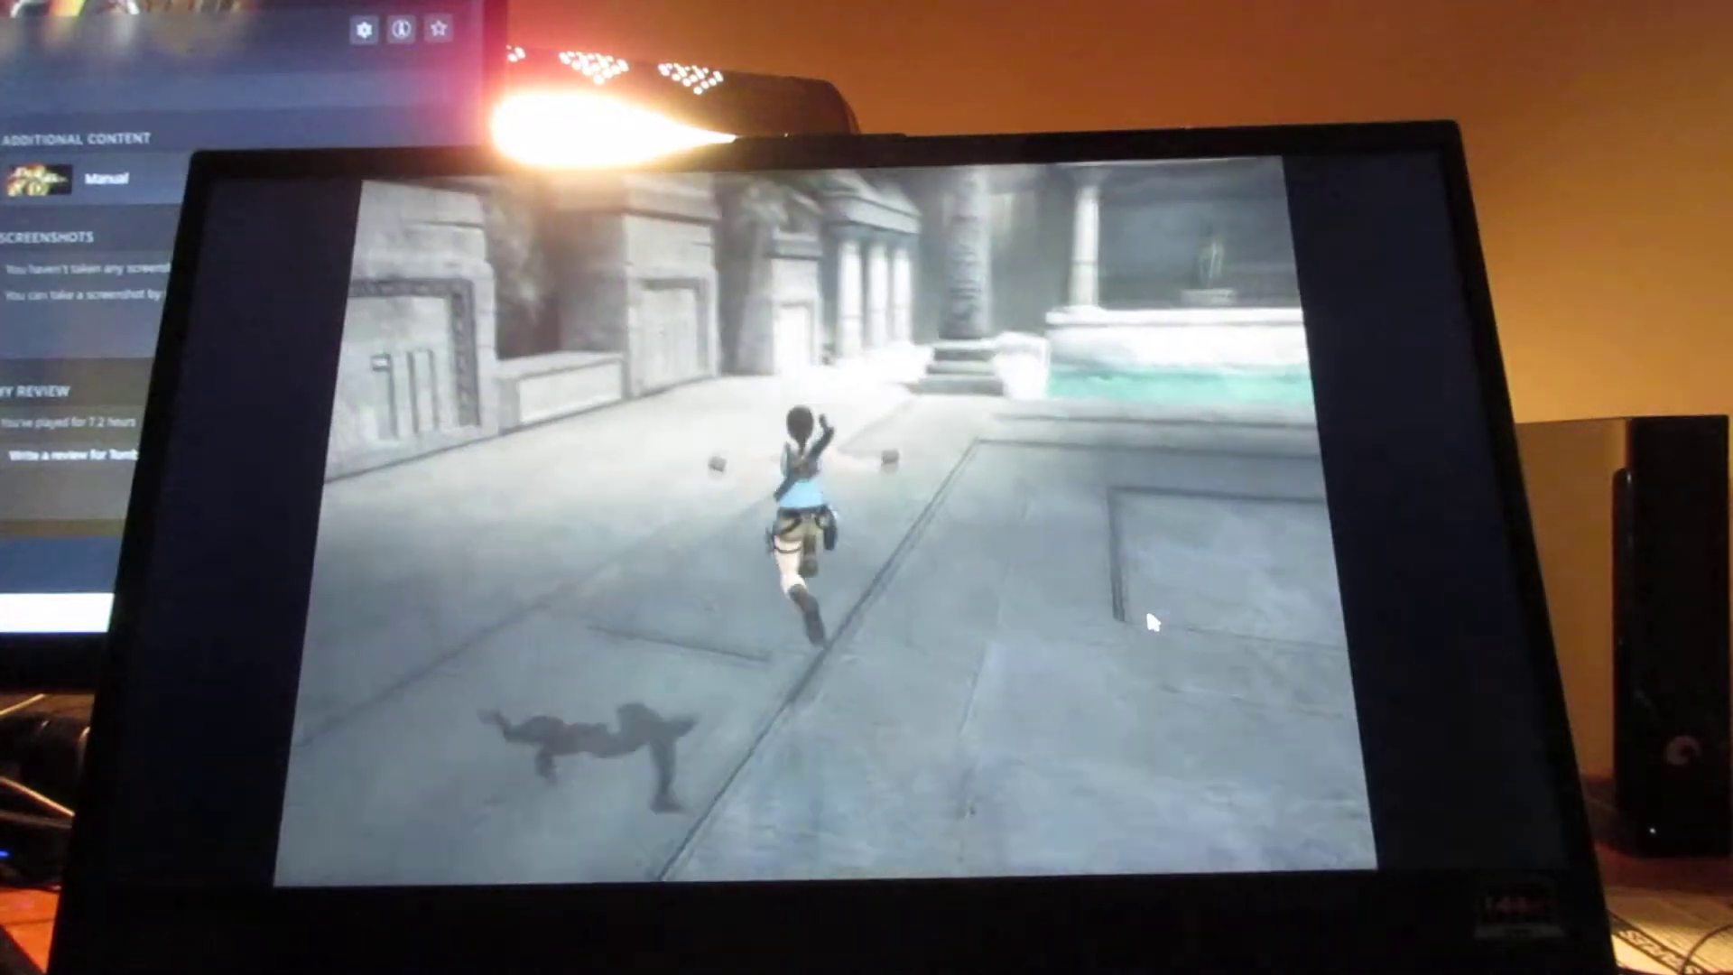
key("w")
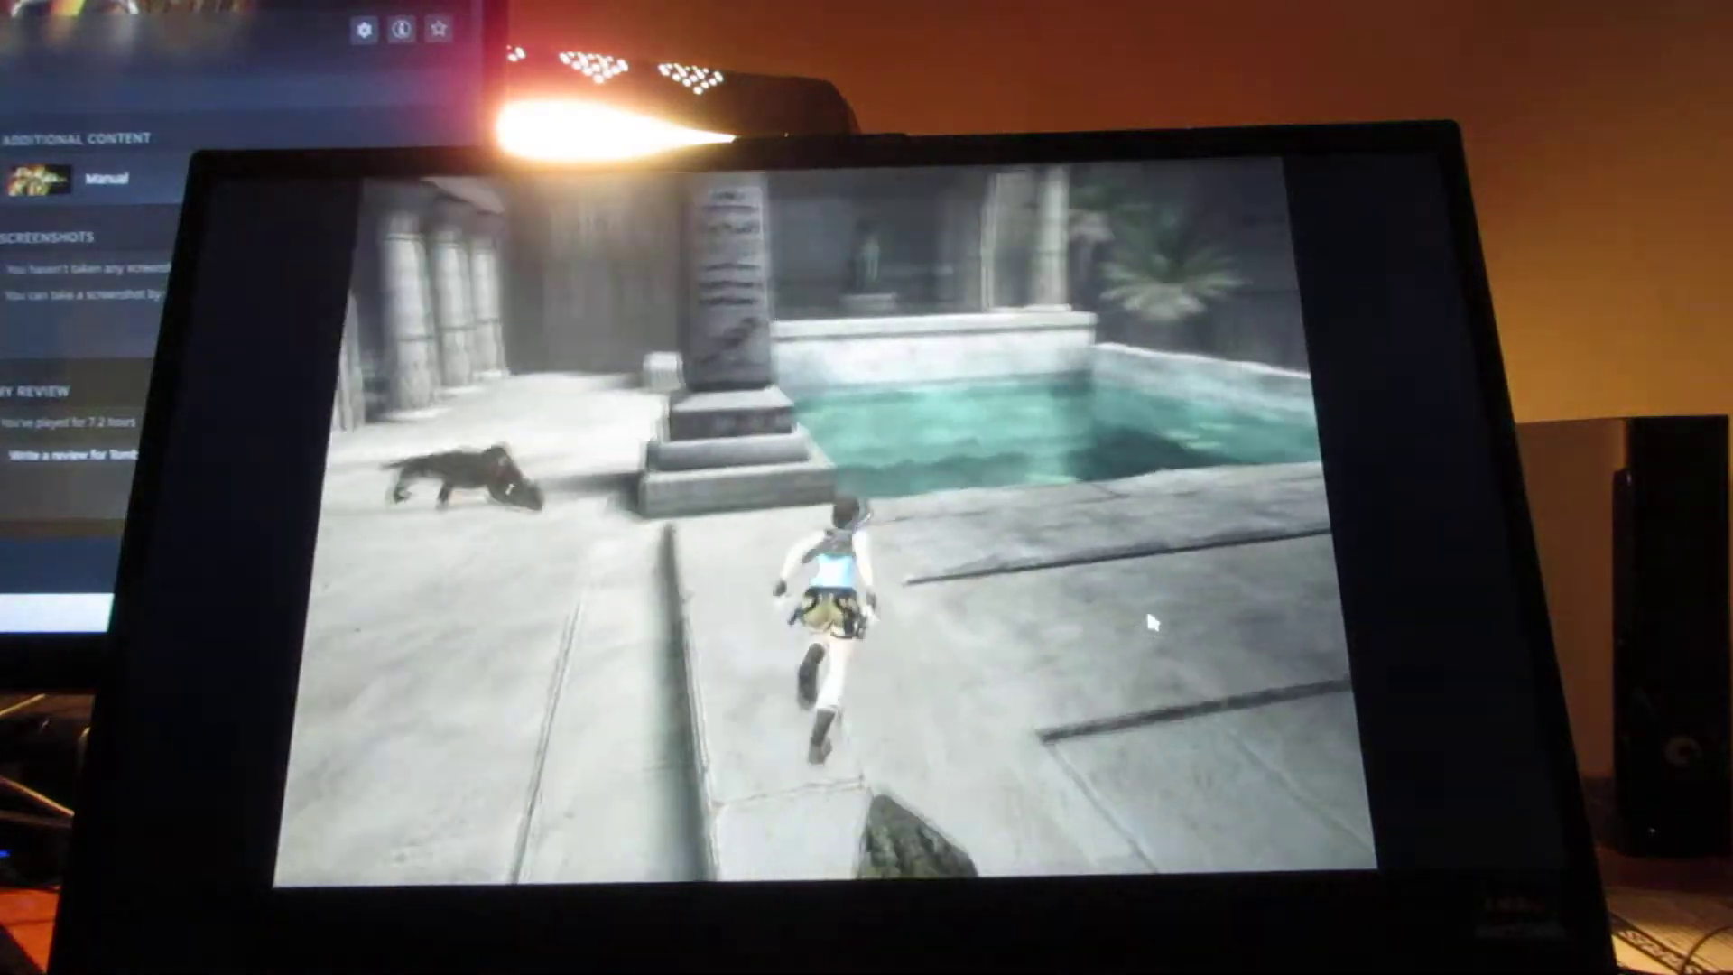
key("w")
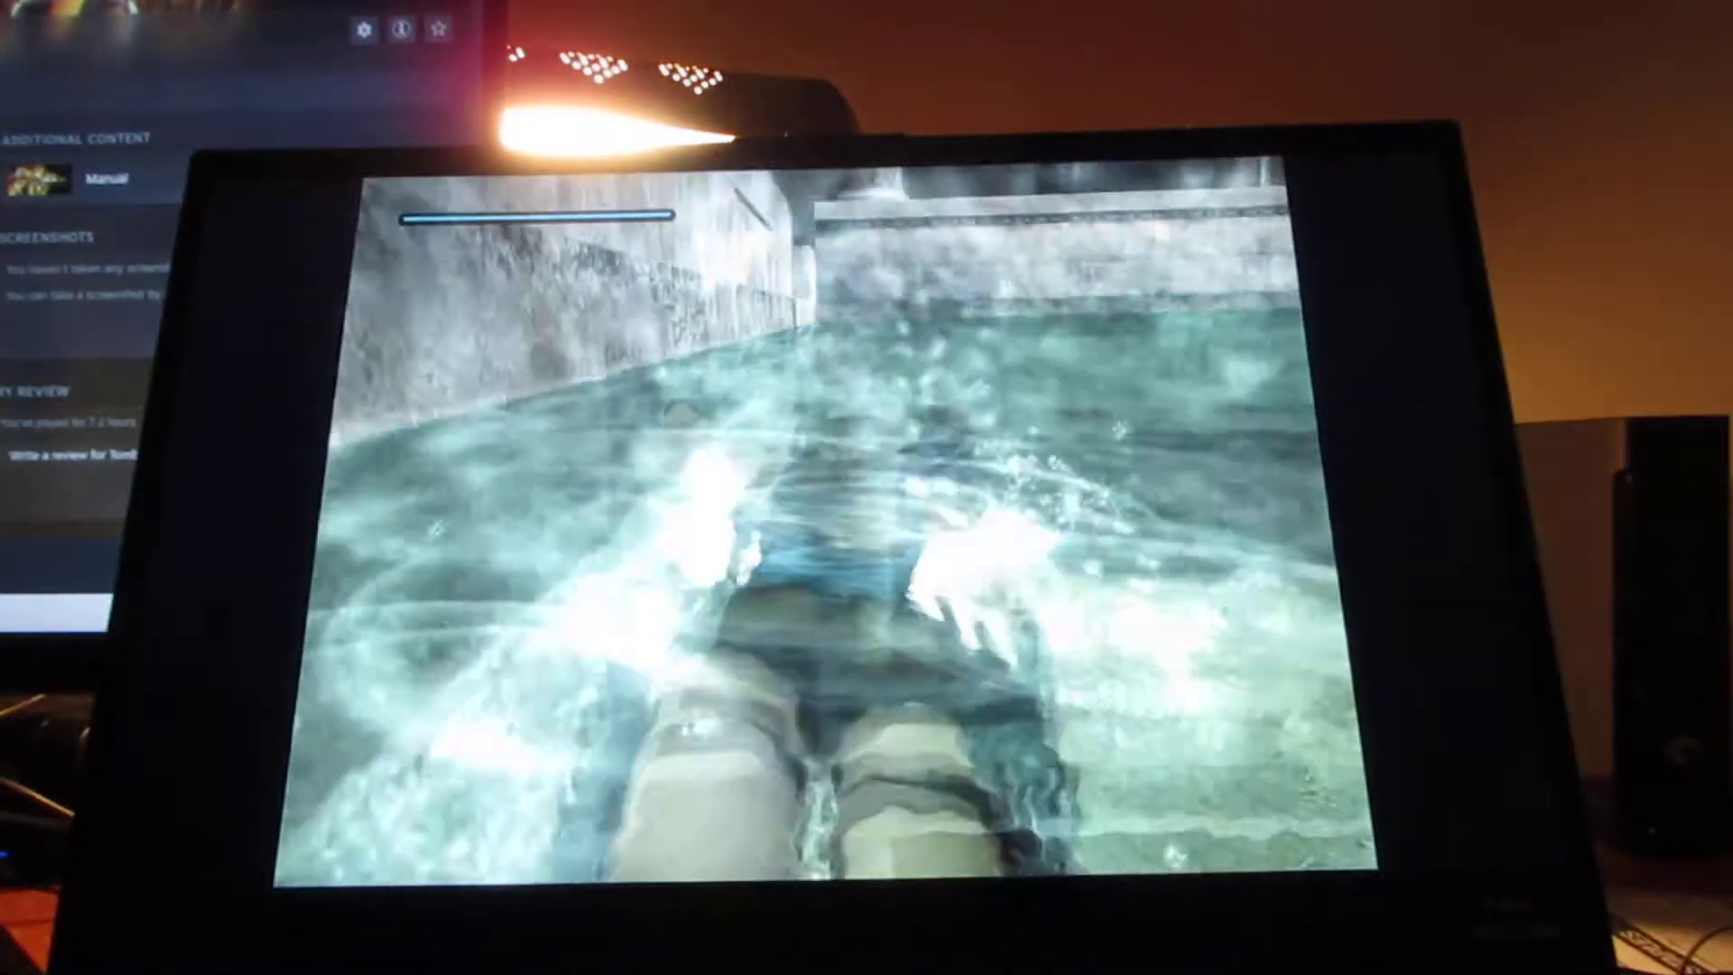
key("w")
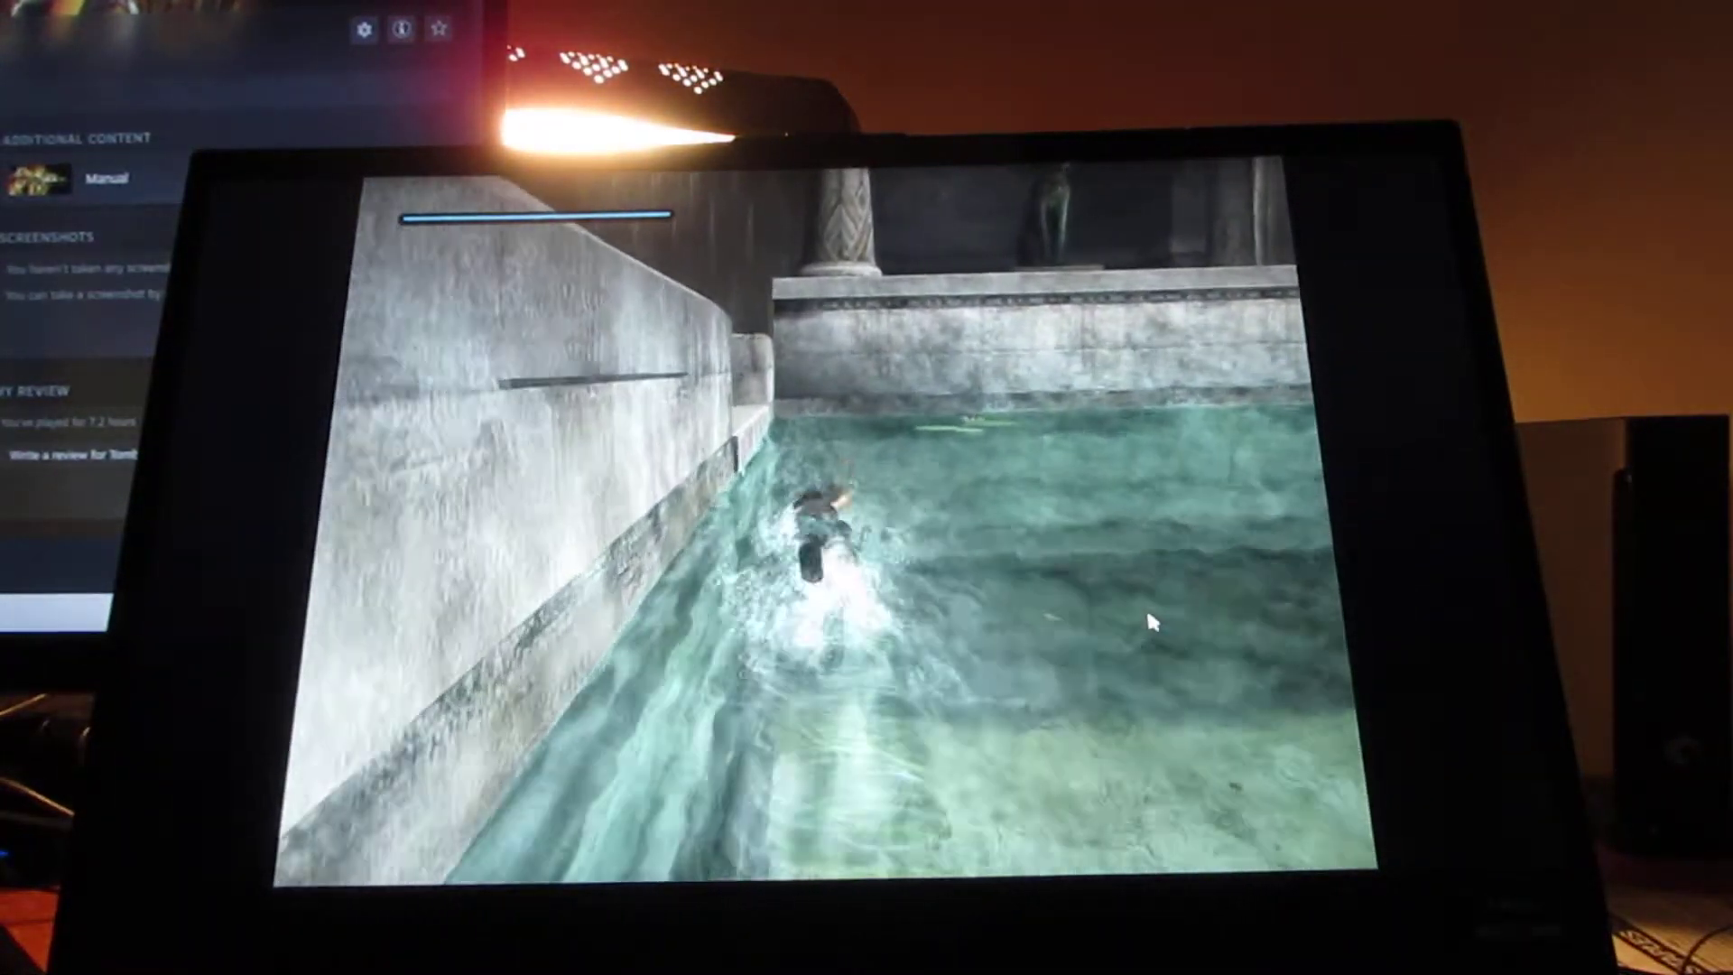
key("w")
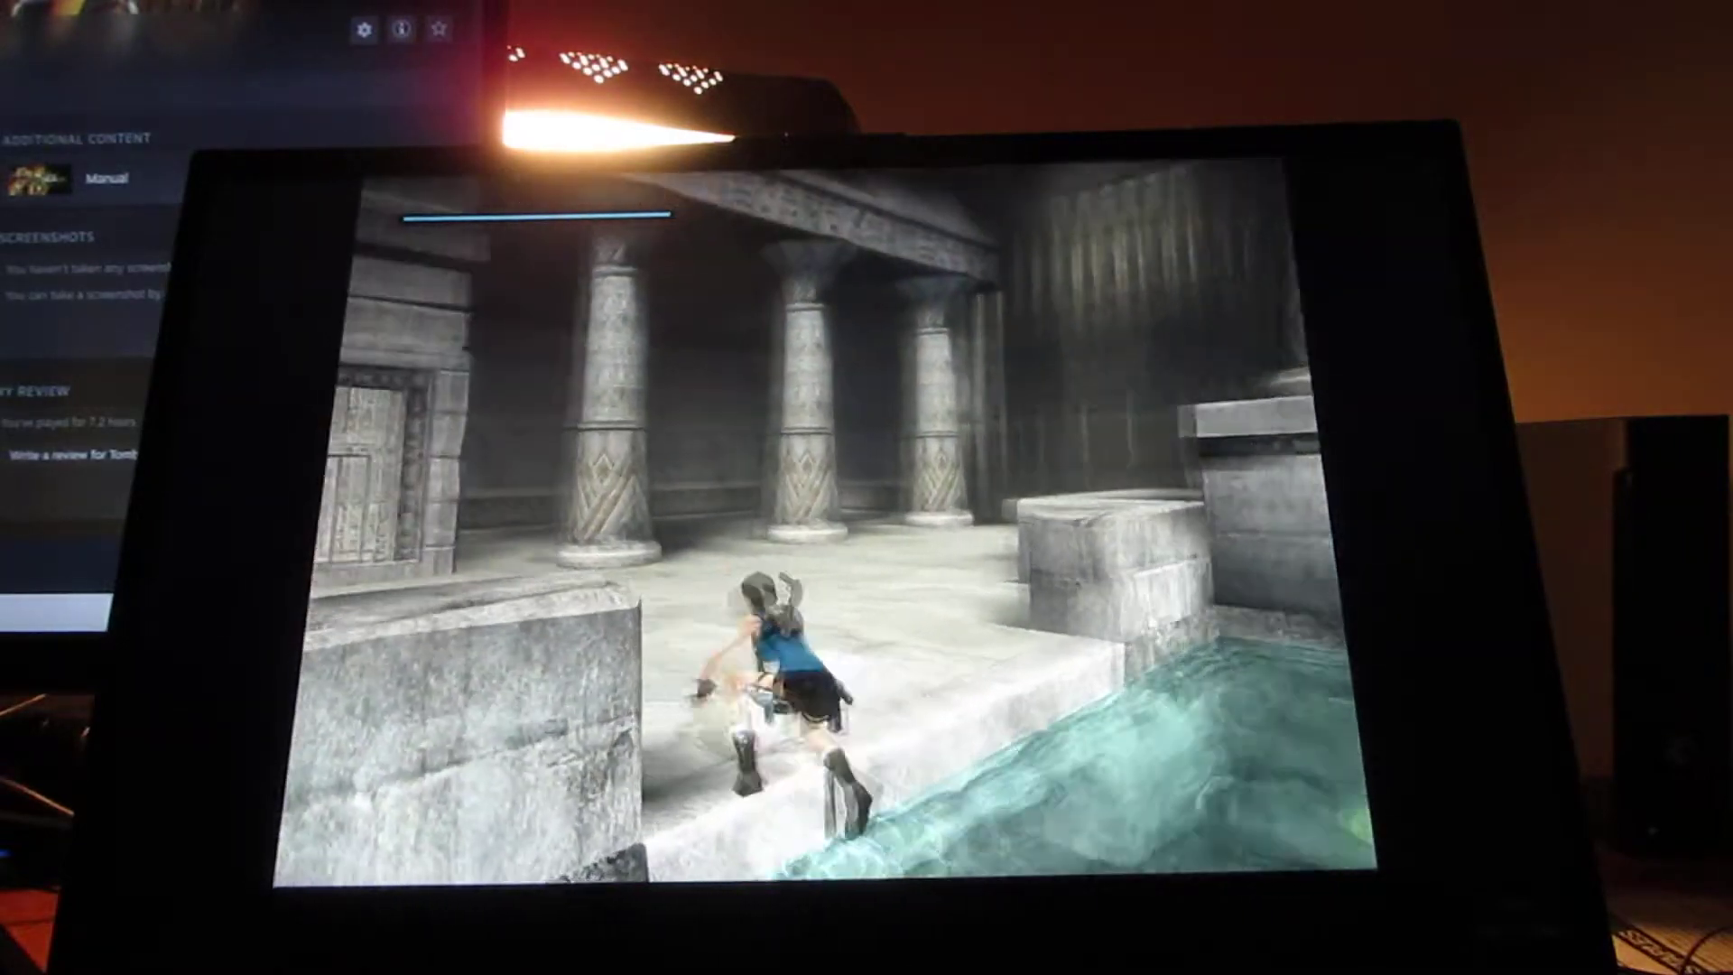
key("w")
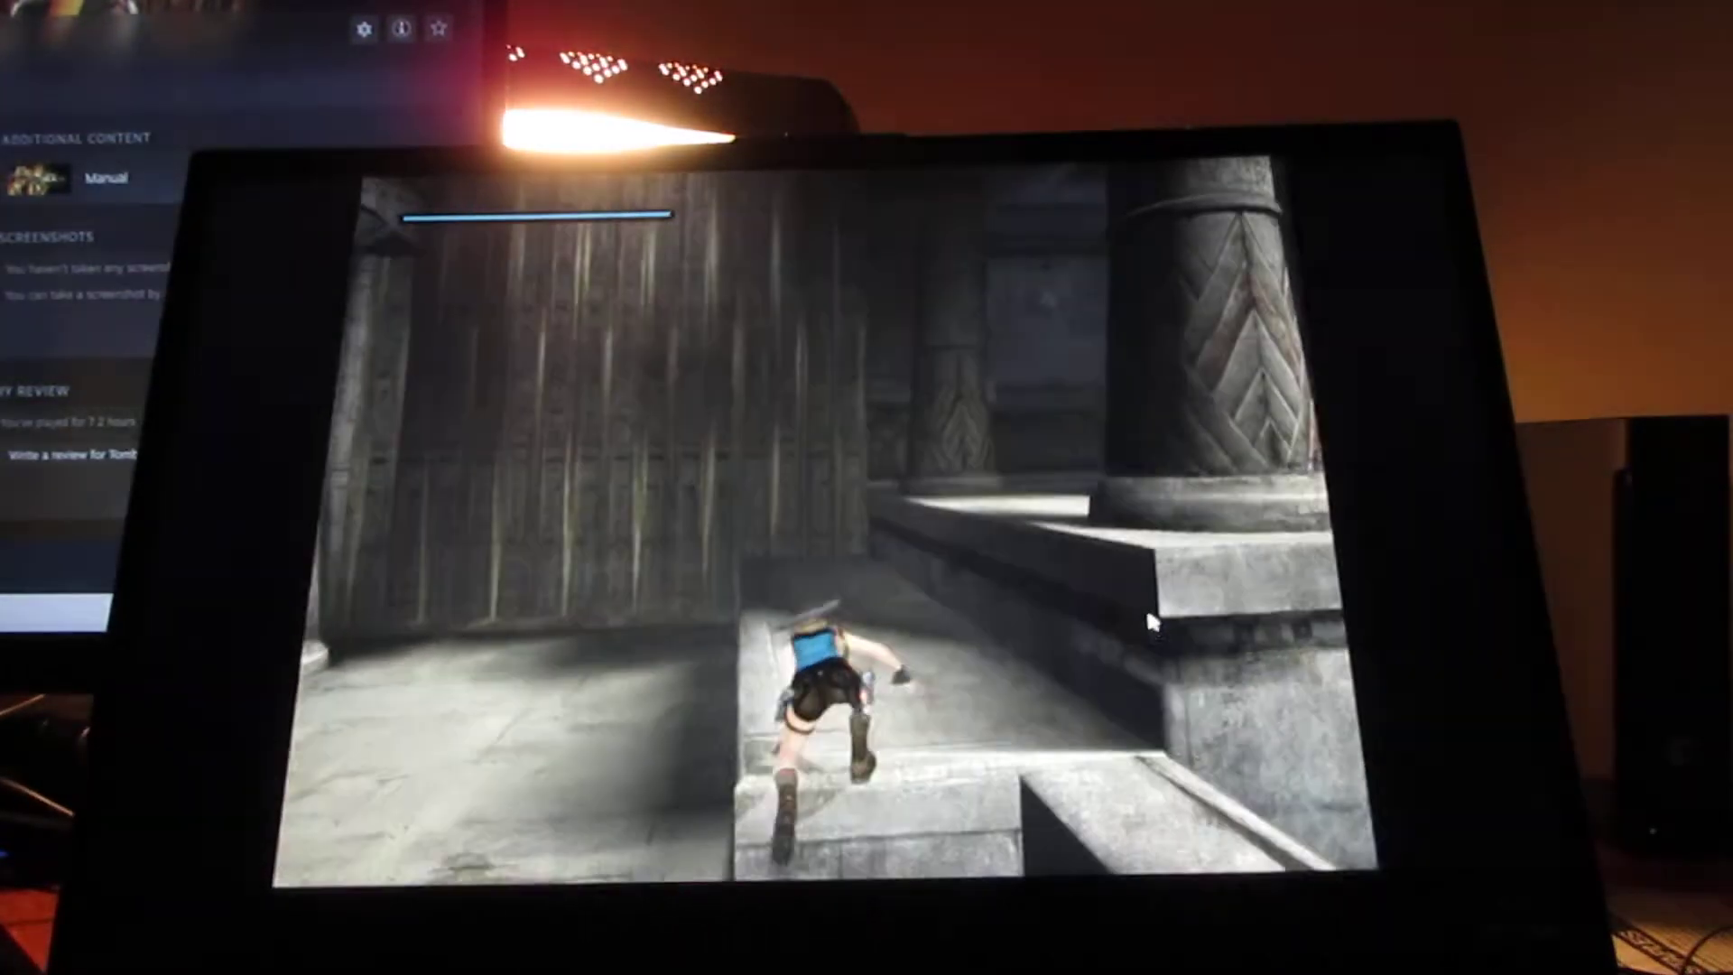
key("d")
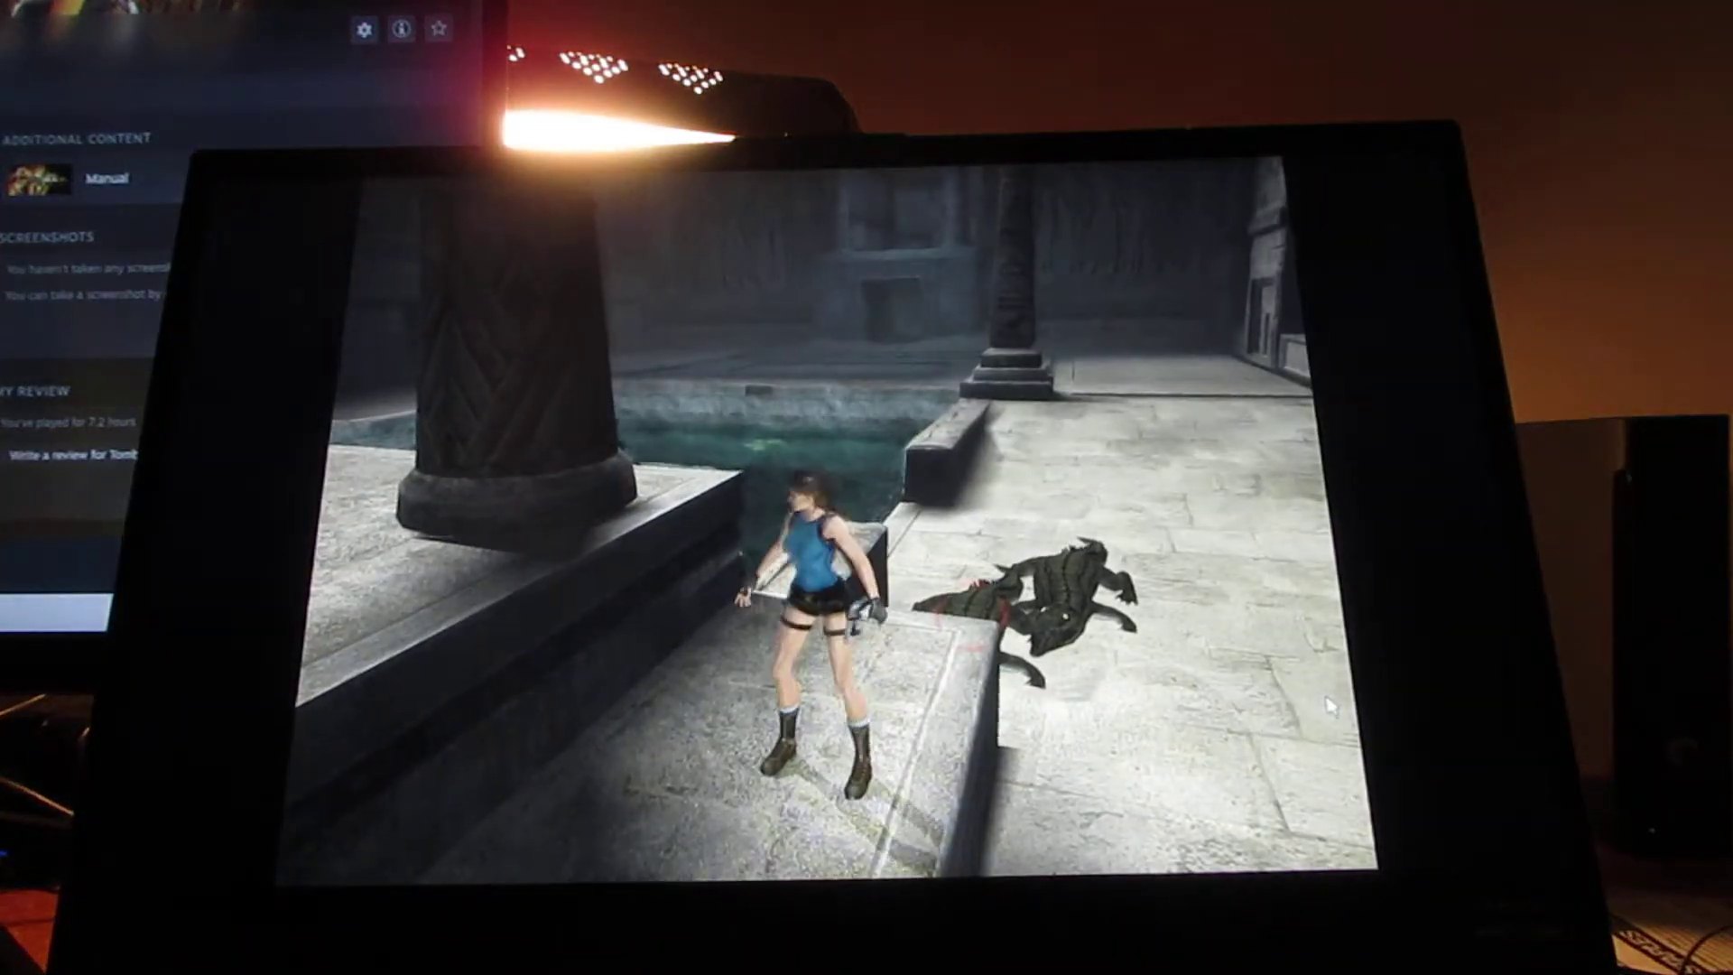
left_click(1327, 704)
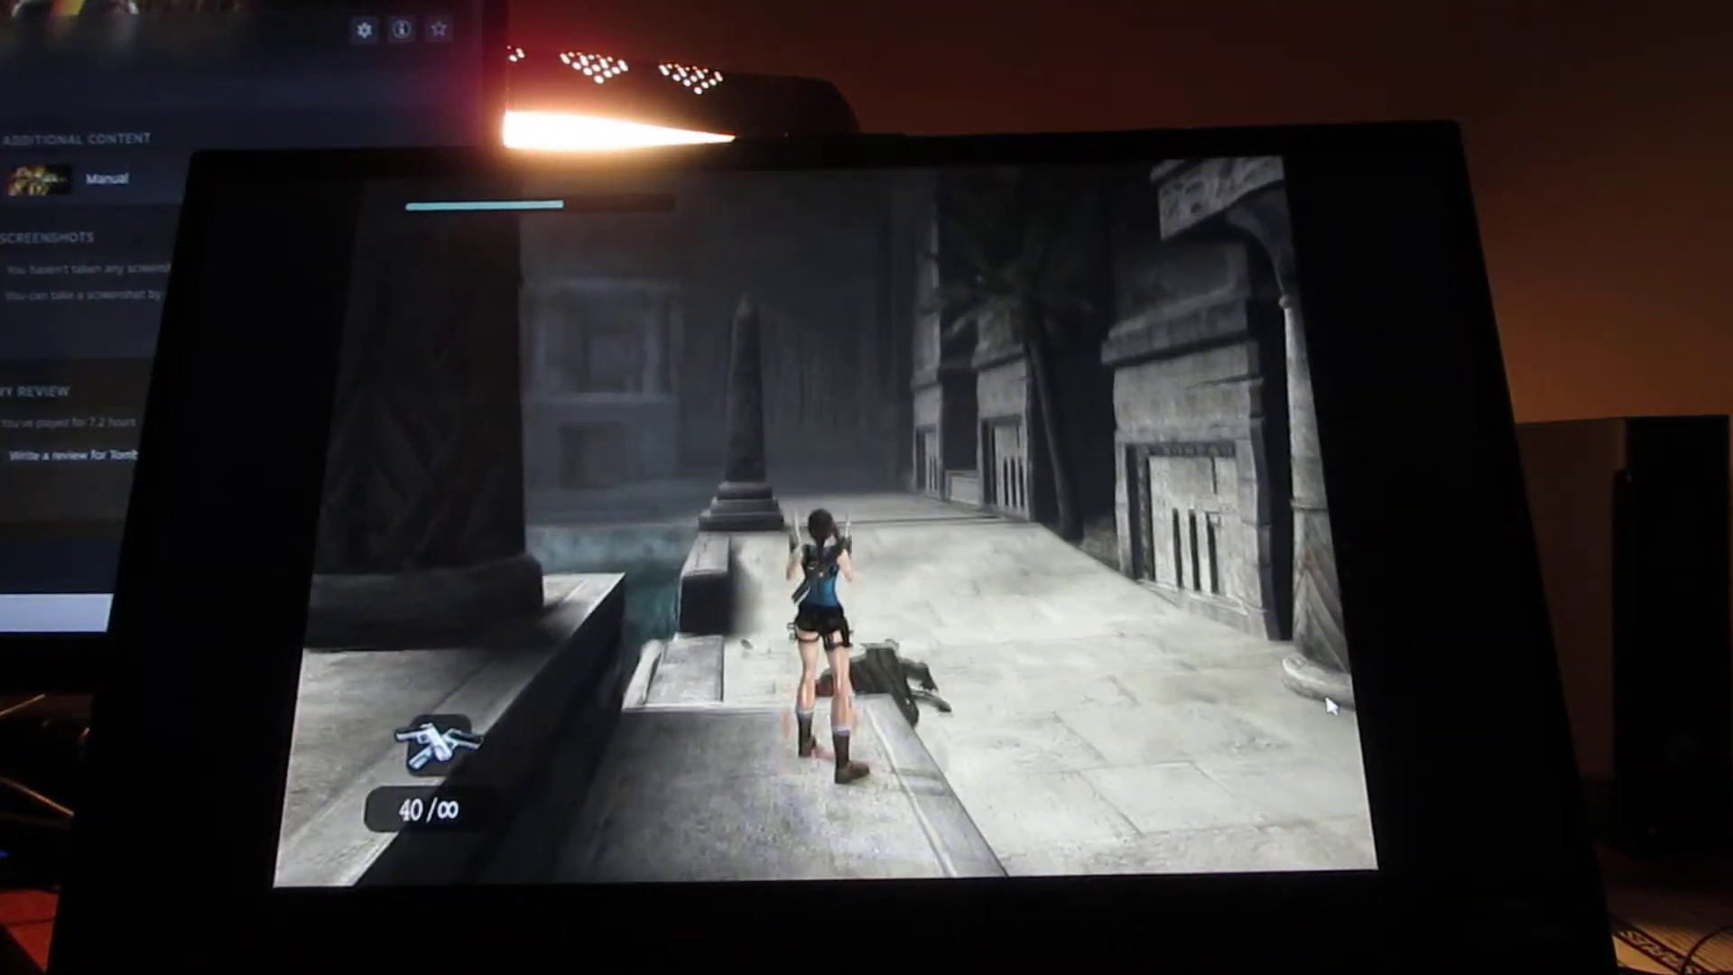
left_click(1327, 704)
left_click(1328, 705)
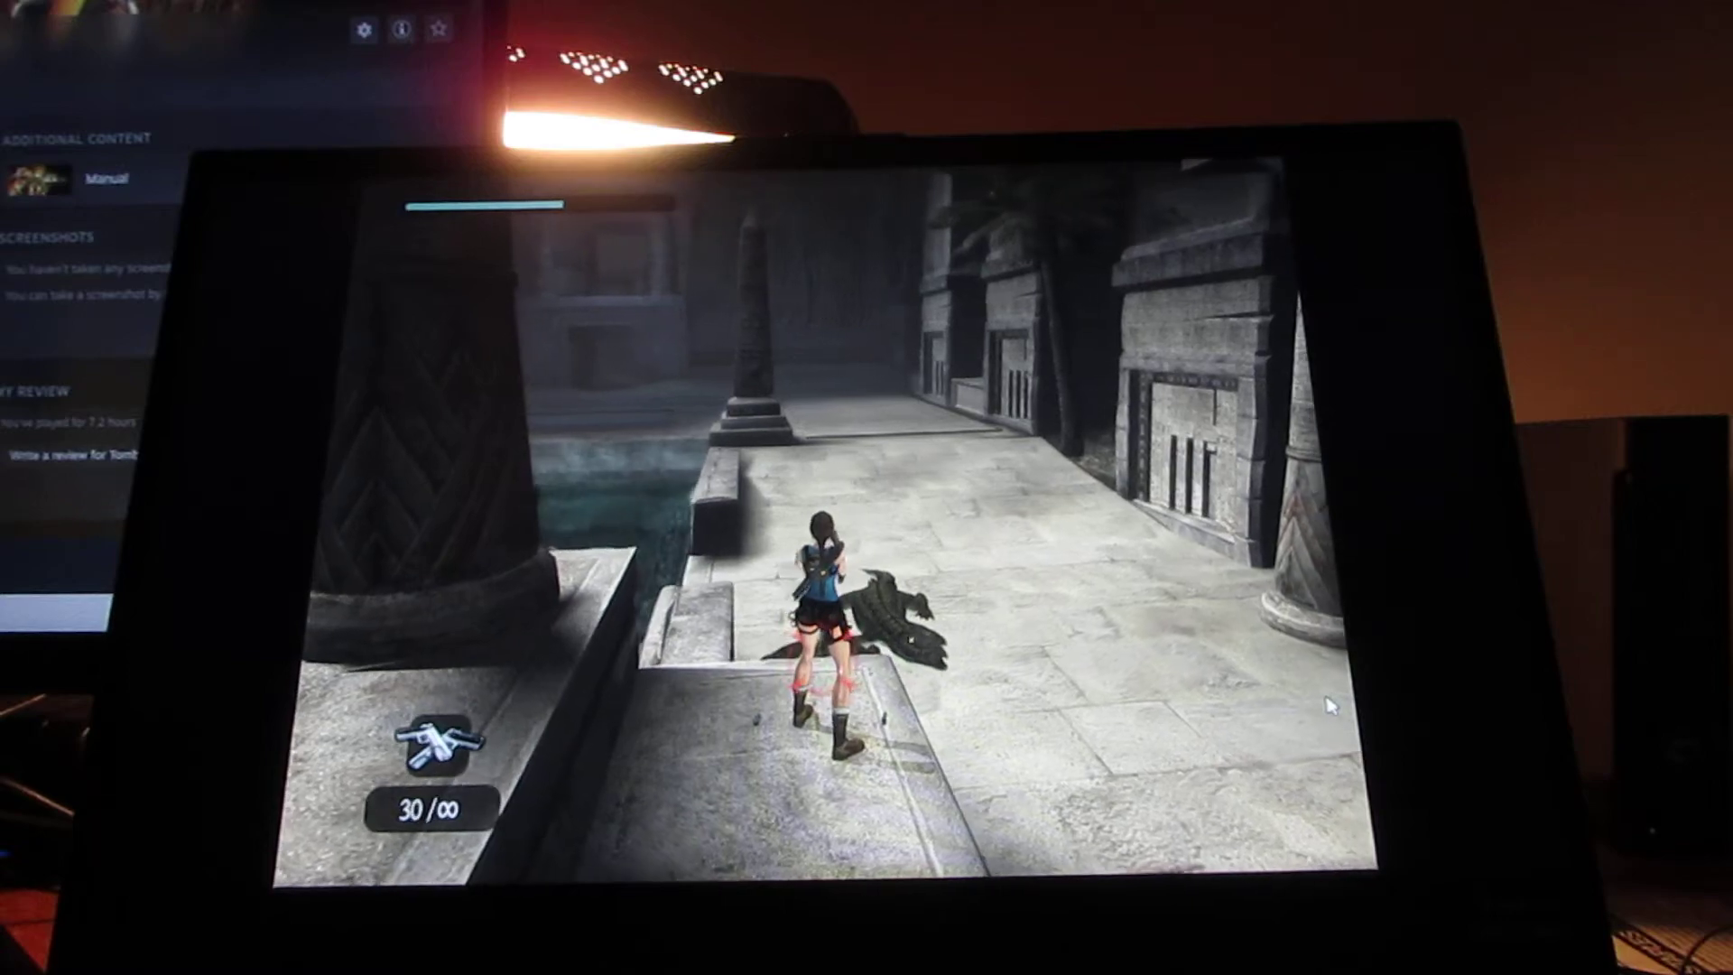
left_click(1328, 704)
key("Up")
left_click(1327, 705)
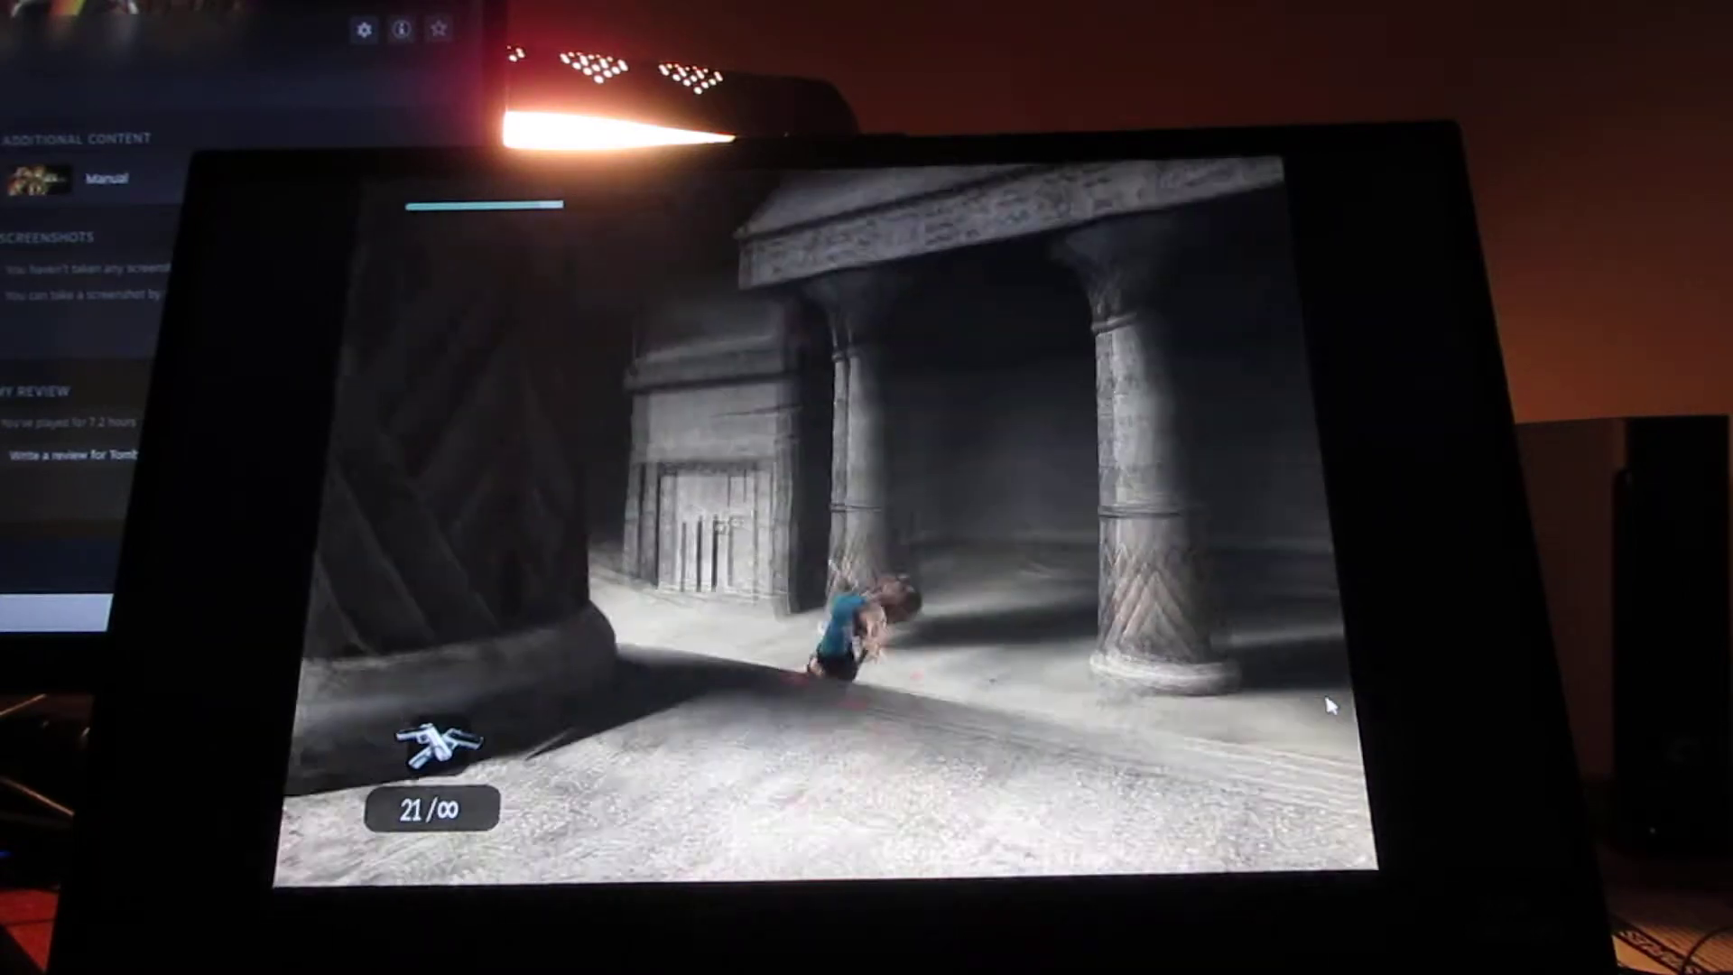
key("Up")
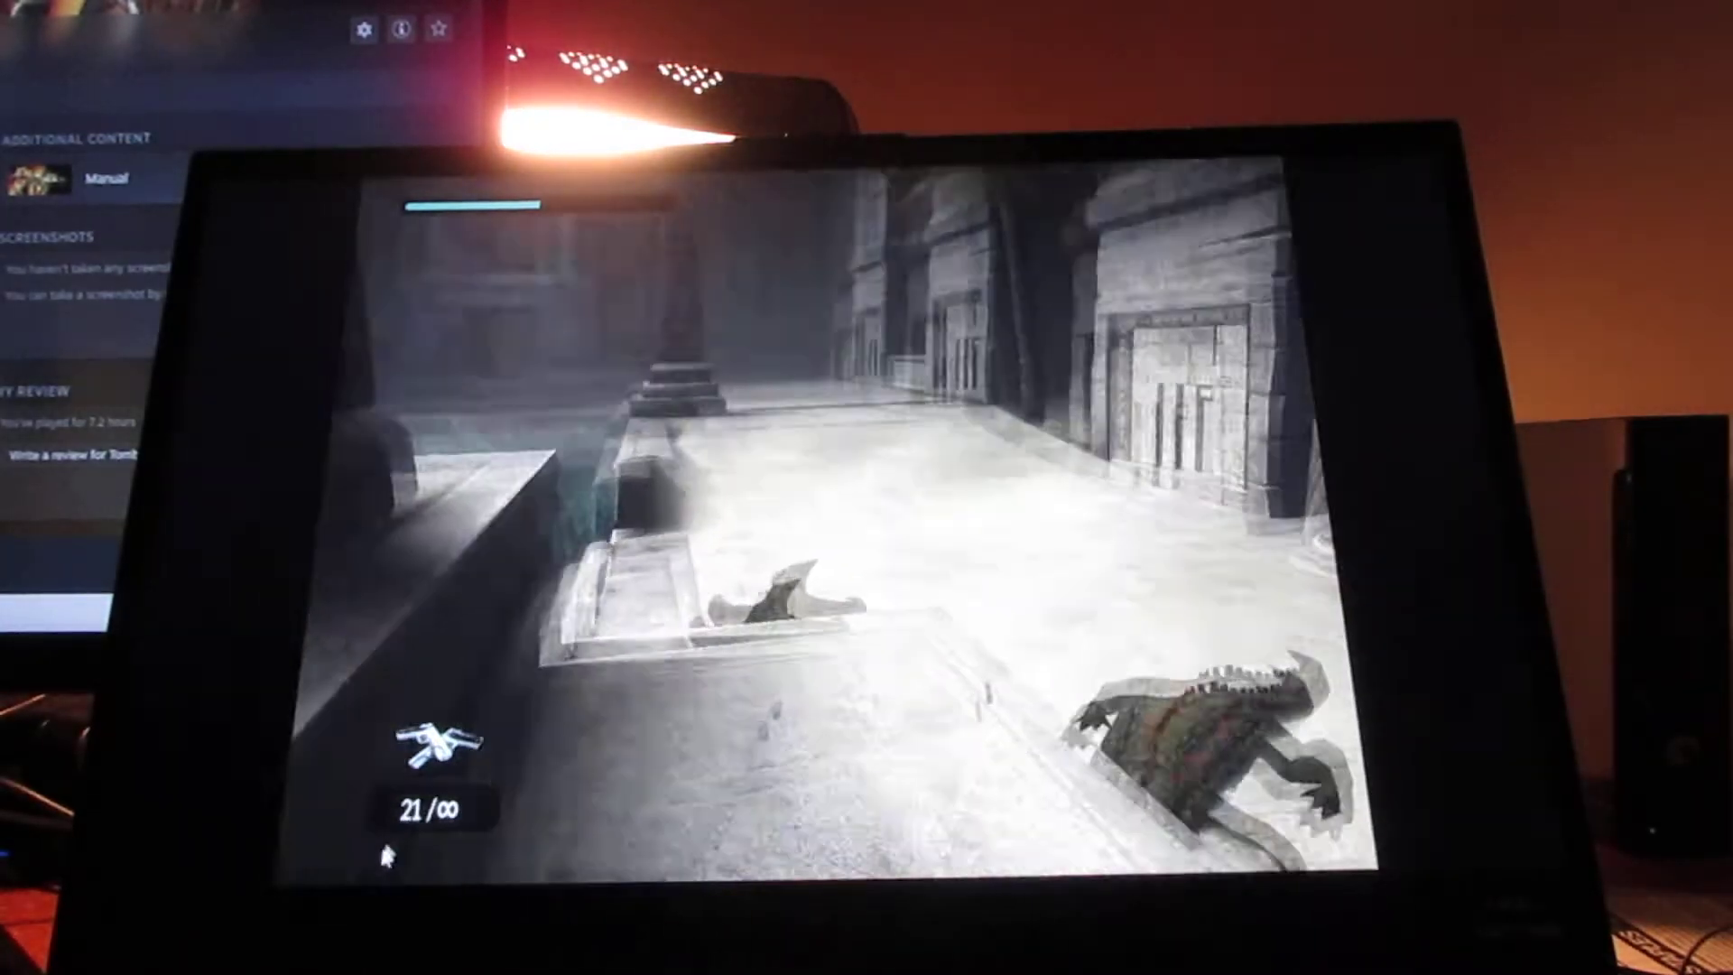
key("Up")
key("ctrl")
key("ctrl")
key("ctrl")
key("ctrl")
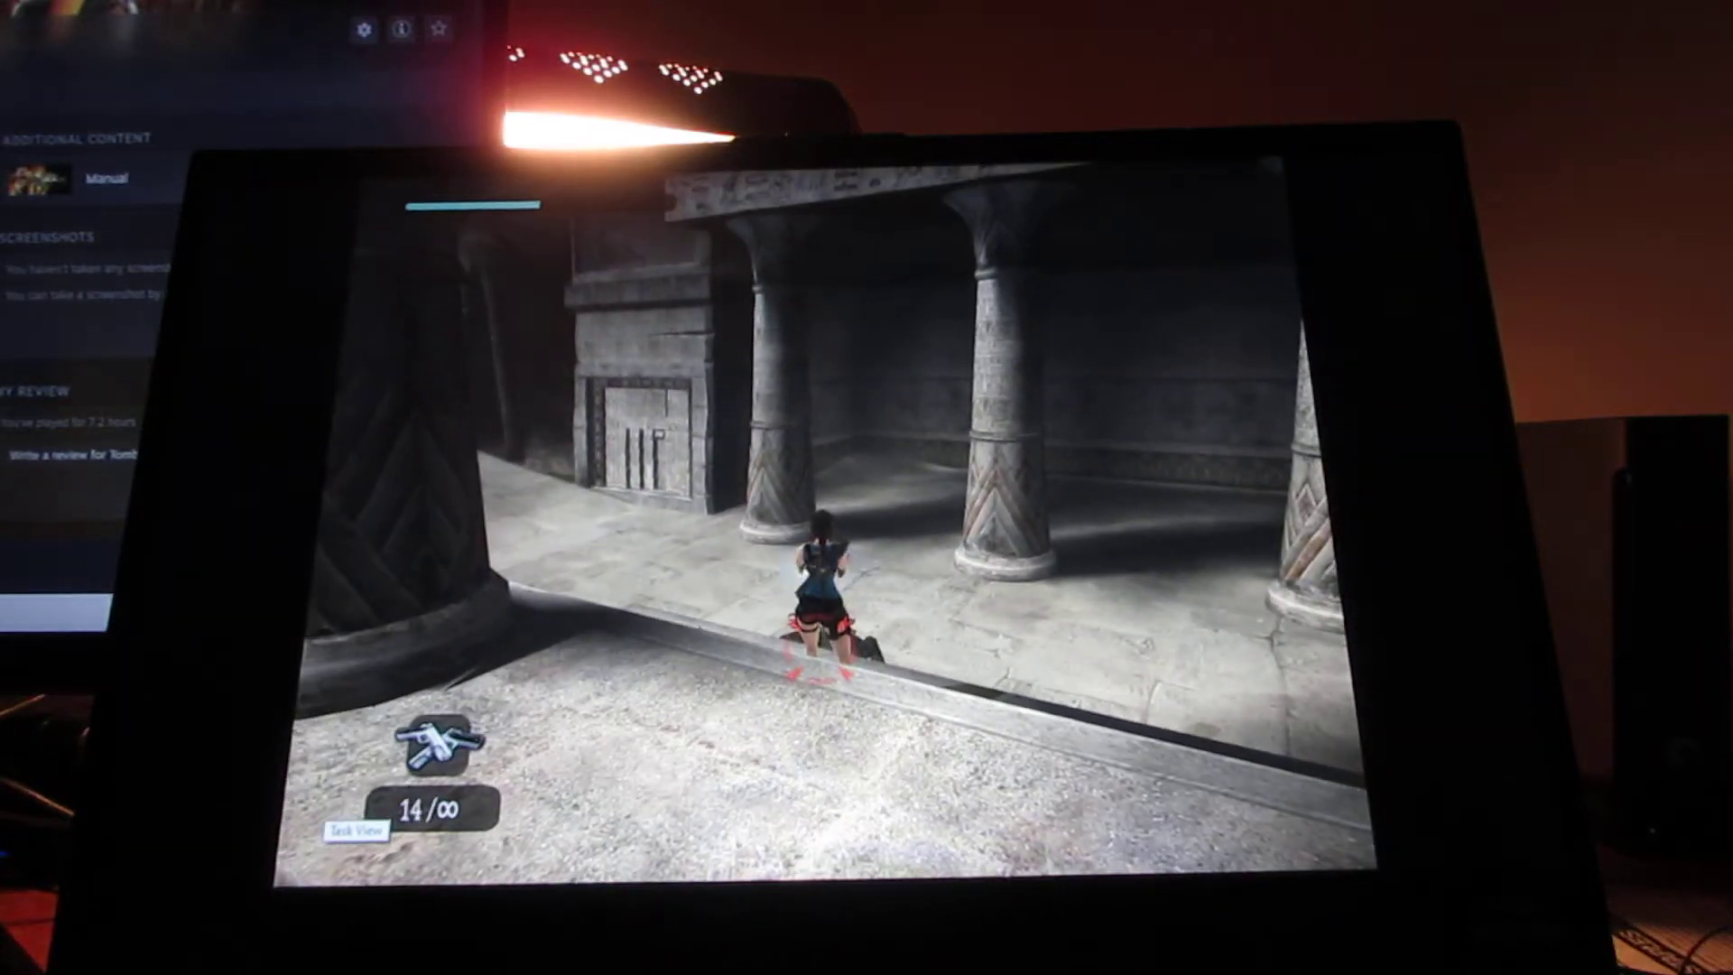
key("ctrl")
key("ctrl")
key("ctrl")
key("ctrl")
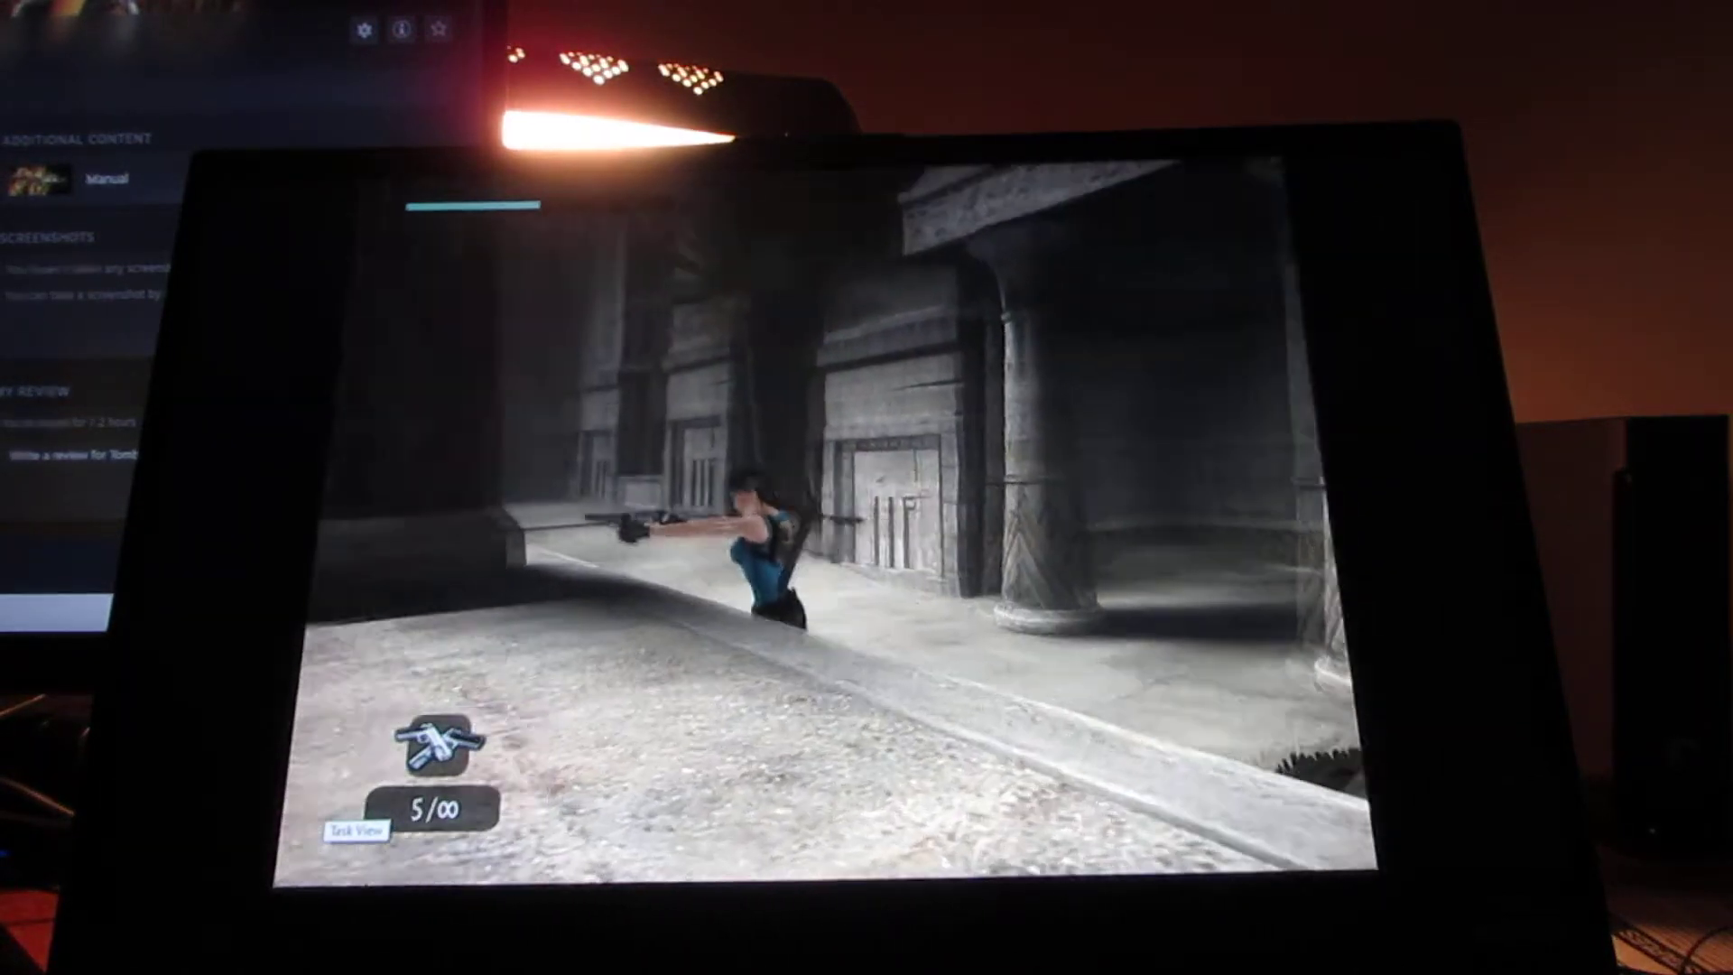
key("Up")
key("Up")
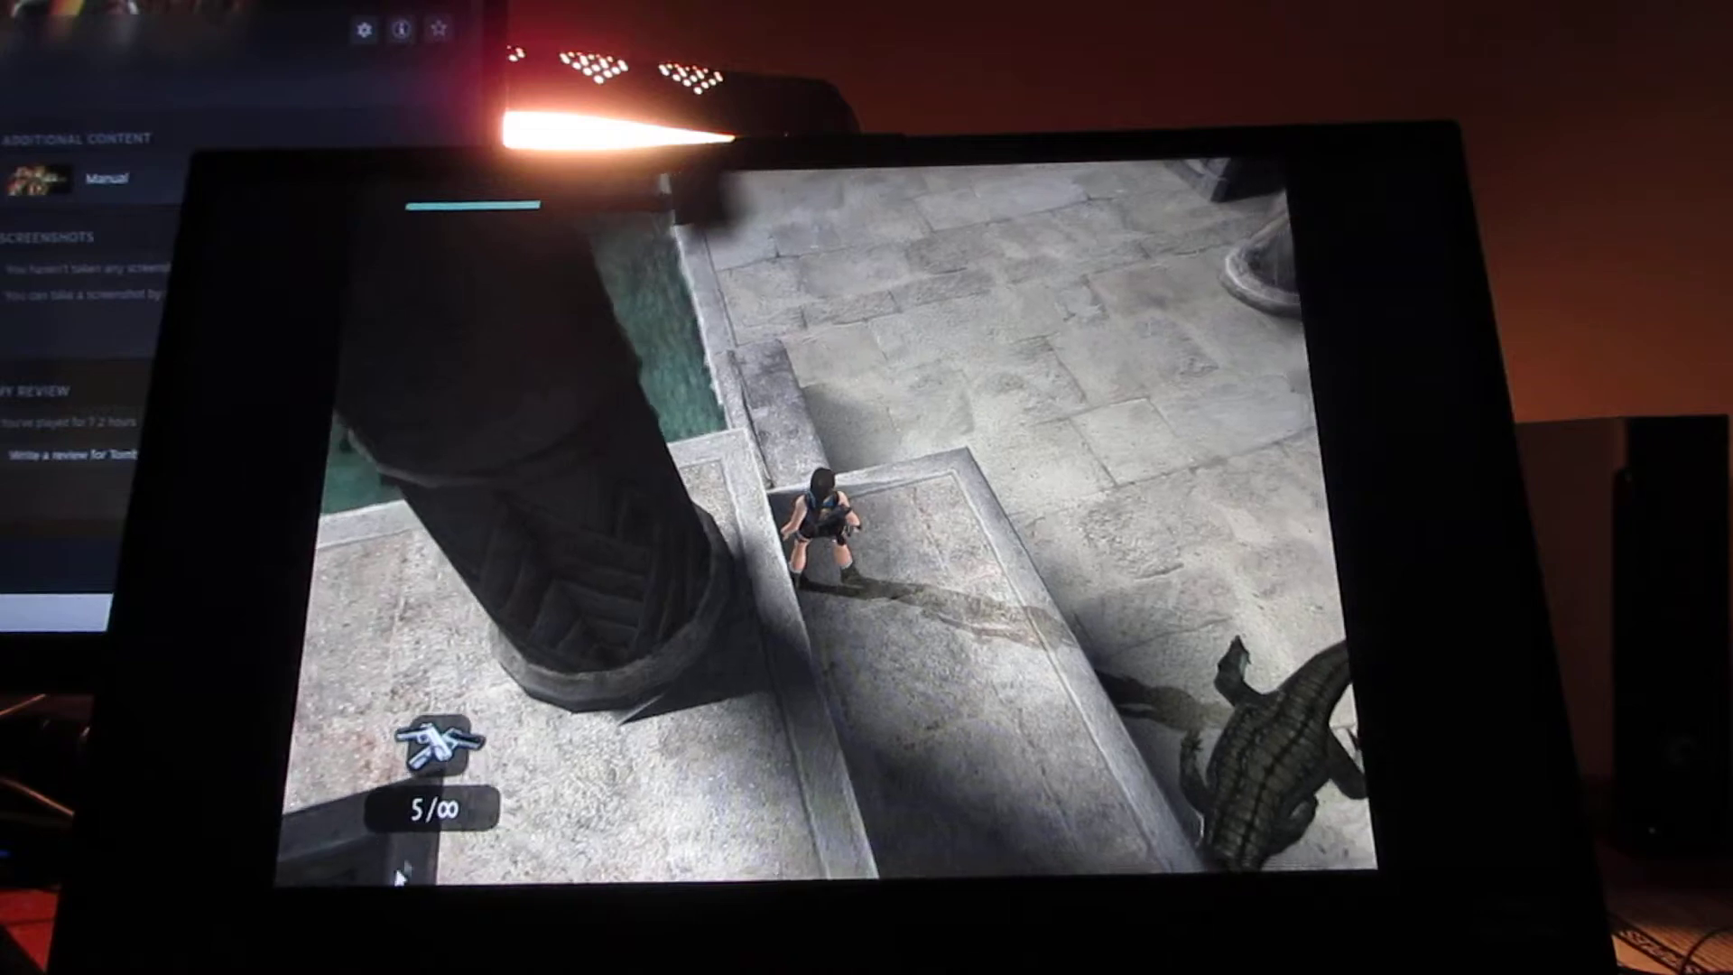
key("Up")
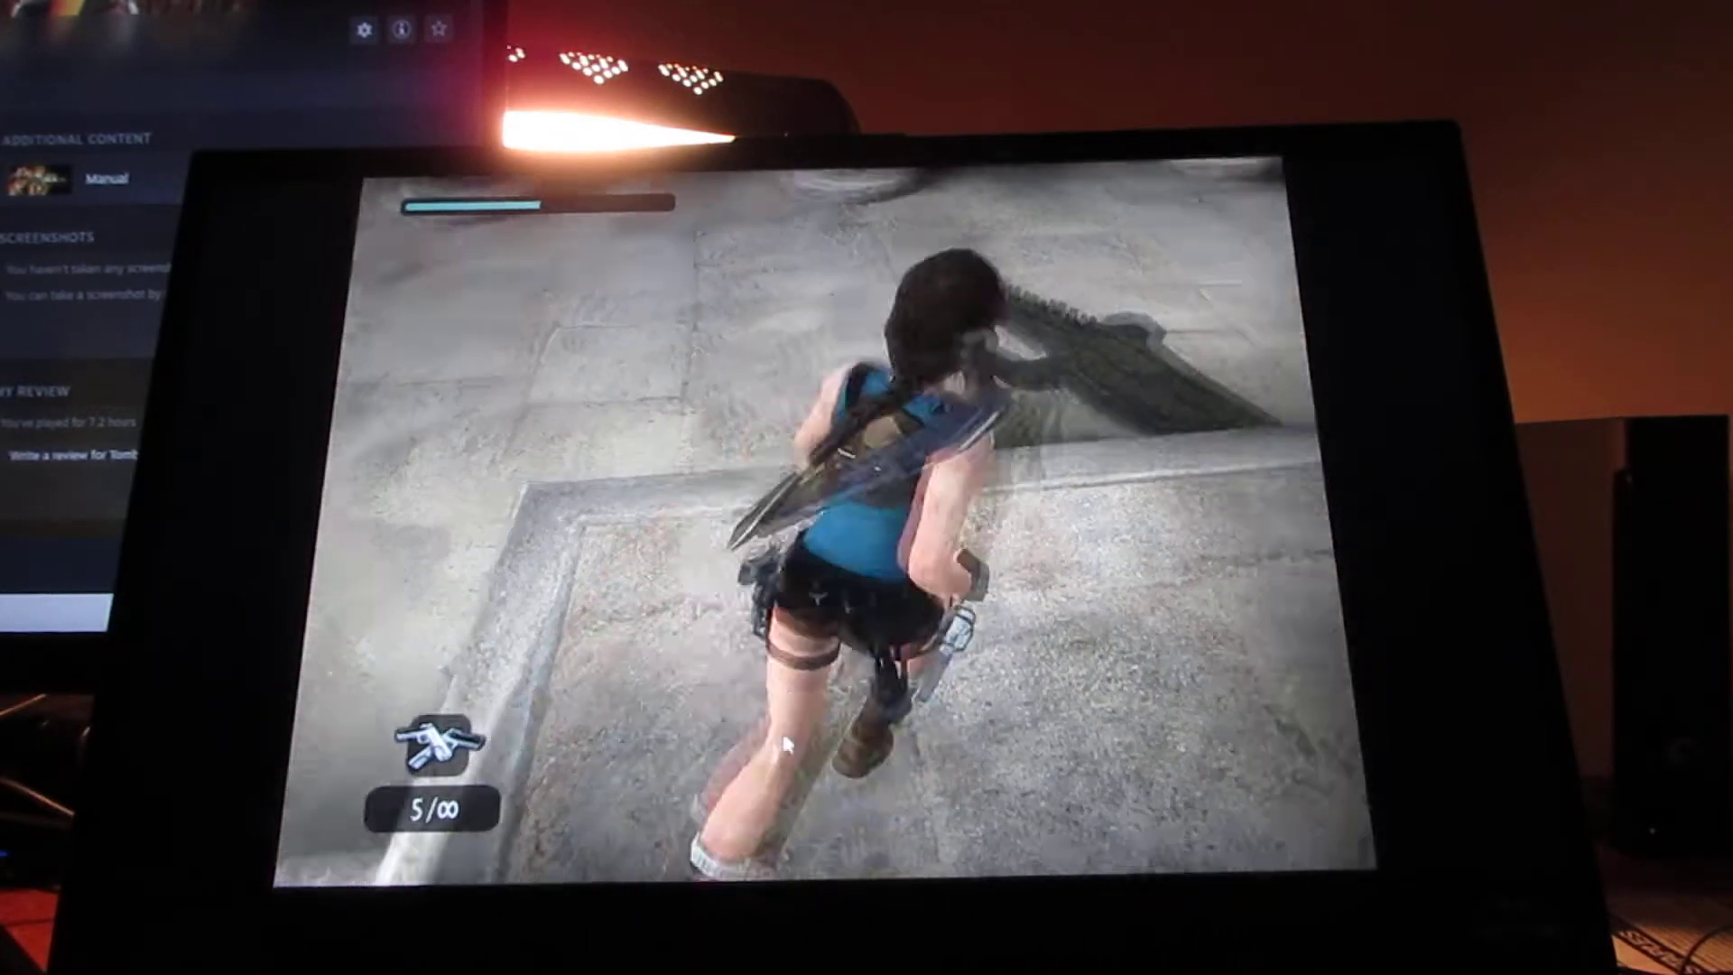
key("ctrl")
key("ctrl")
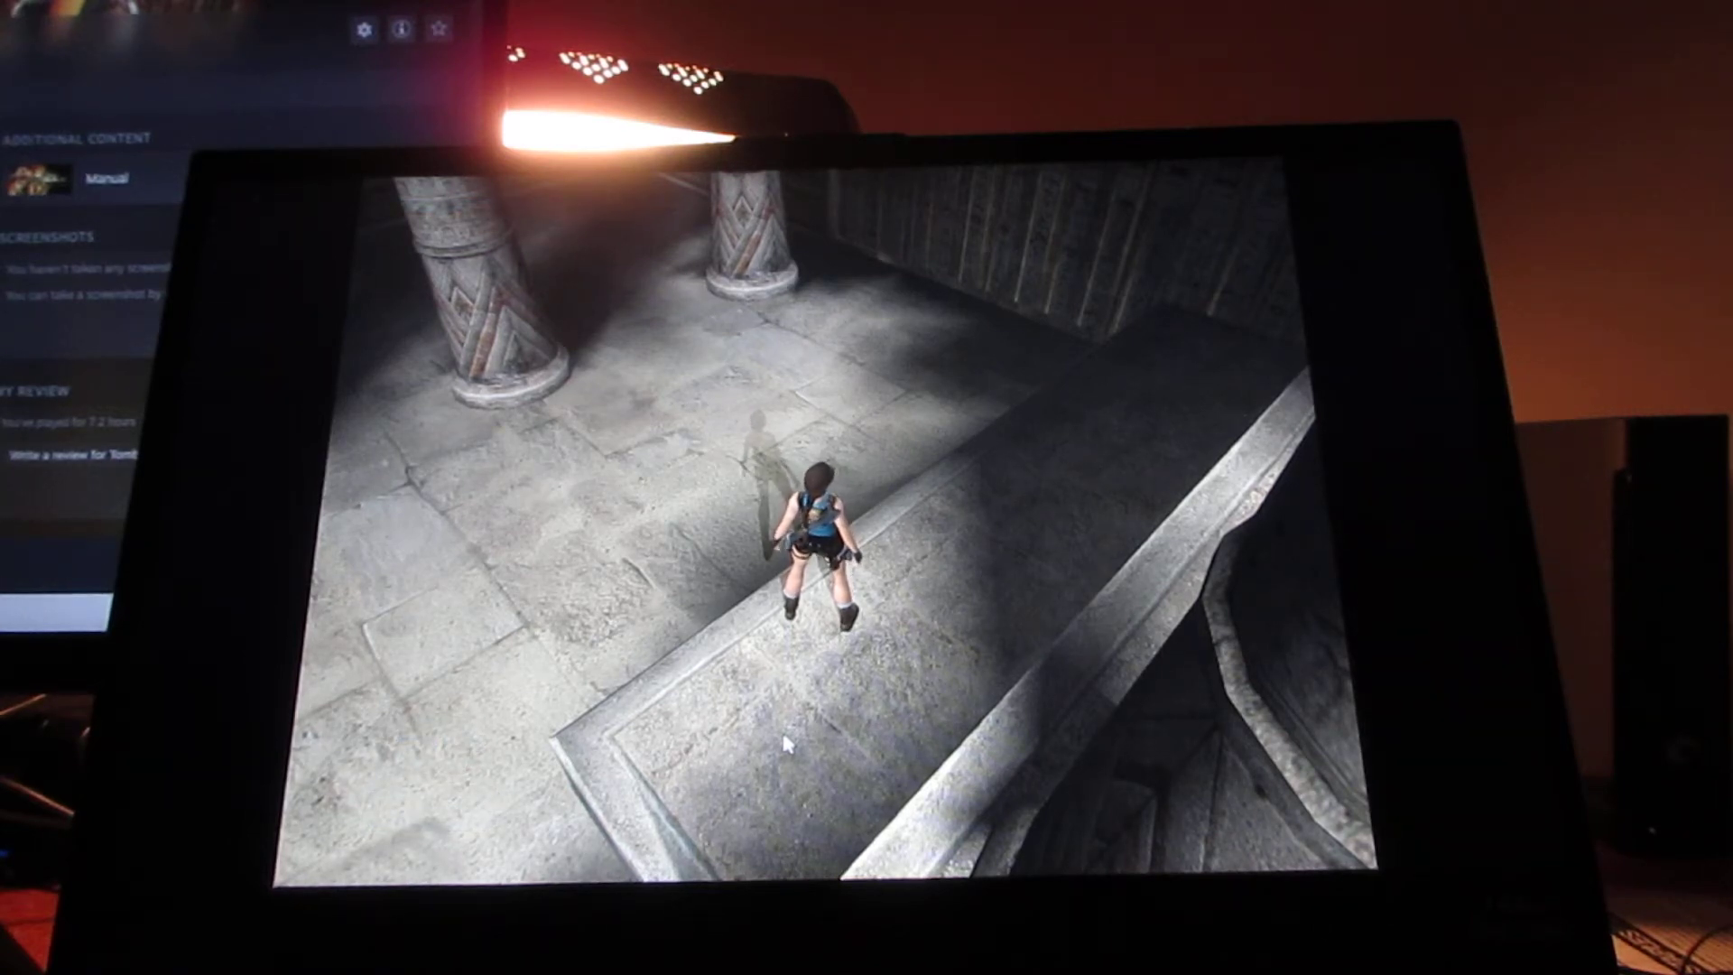
key("Up")
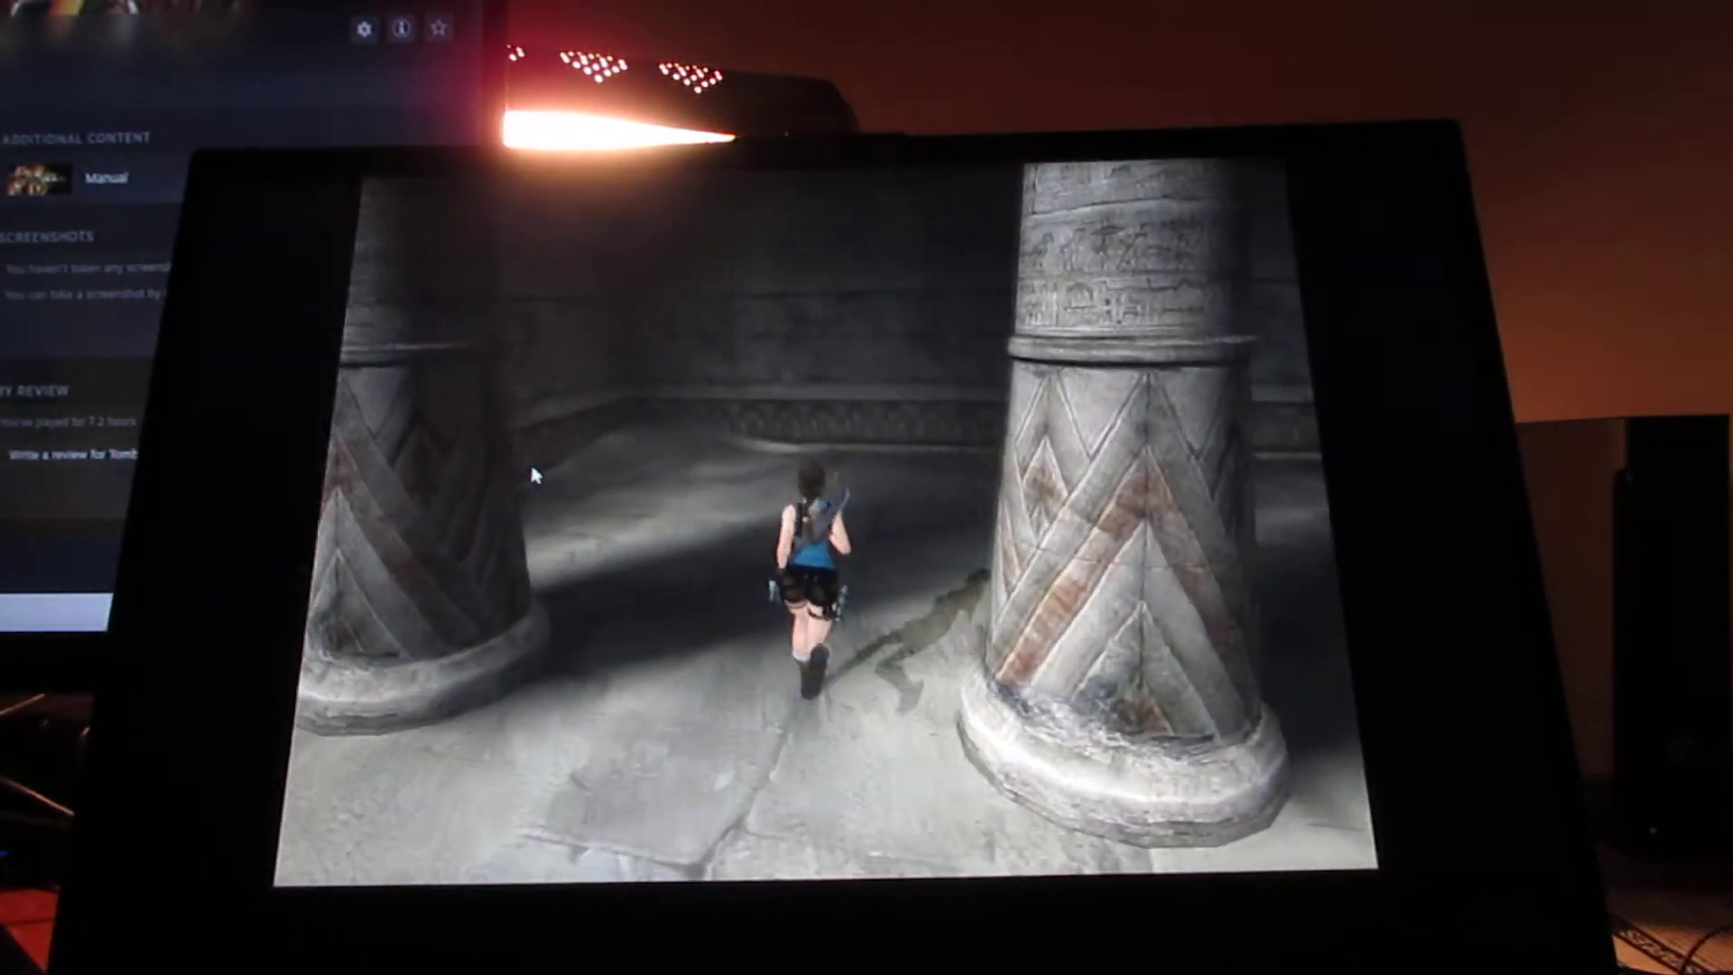
key("space")
key("Left")
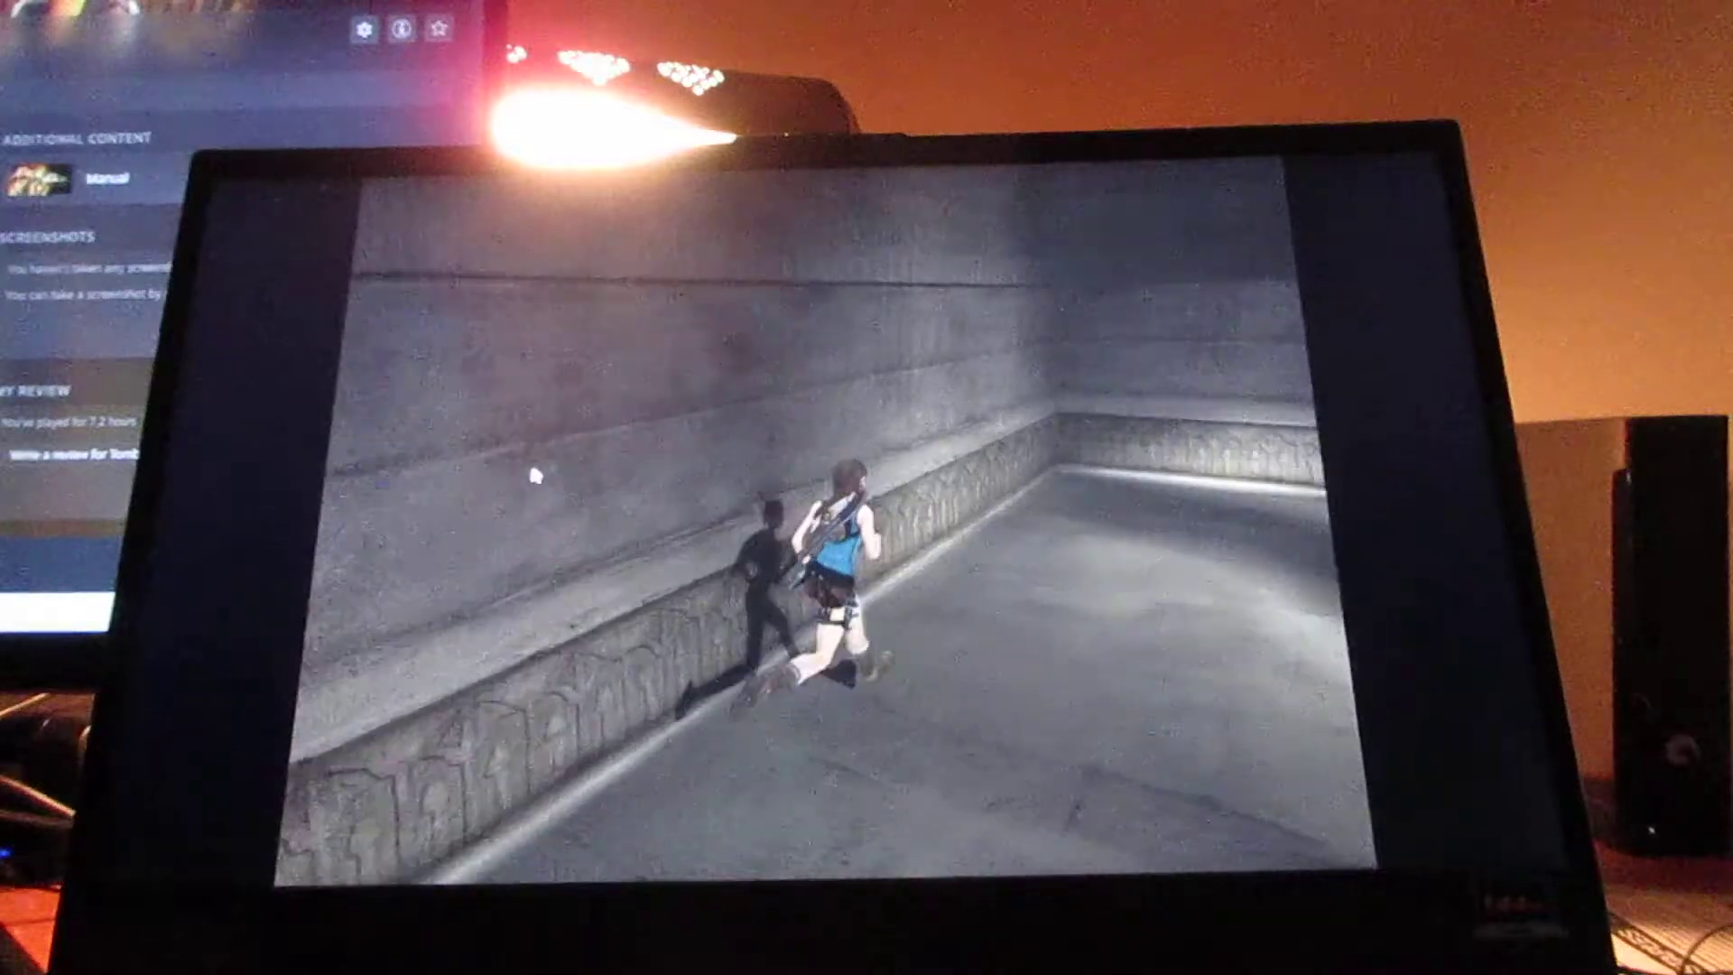
key("space")
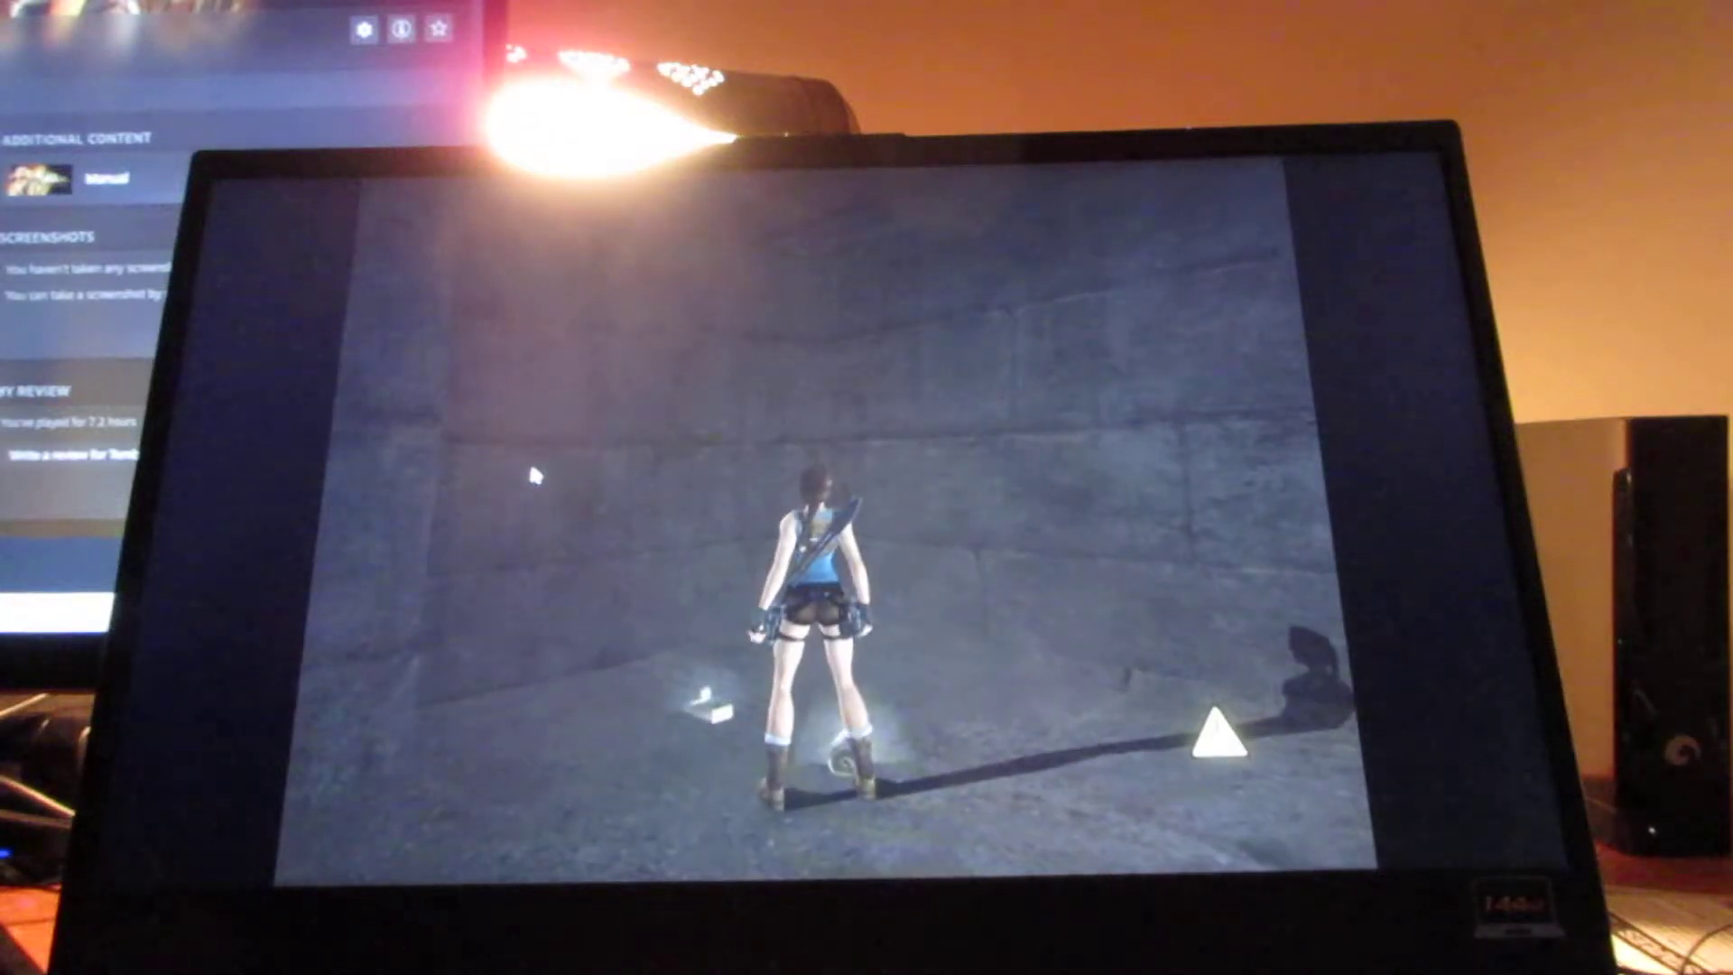
key("Down")
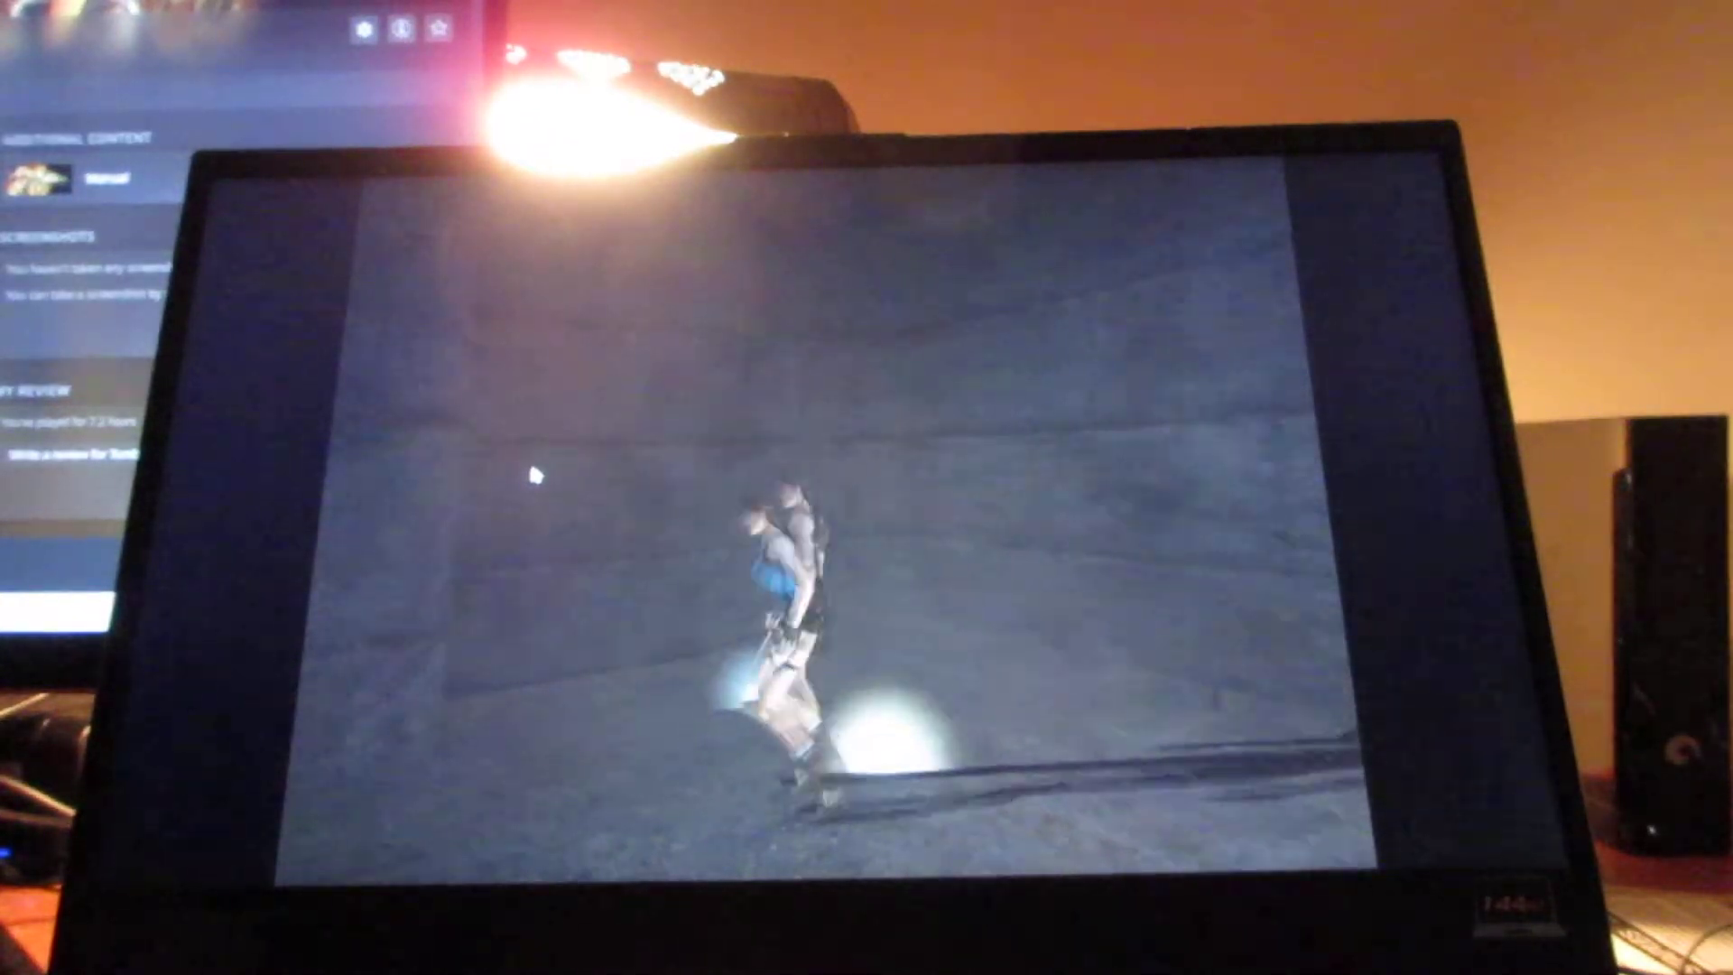
key("Up")
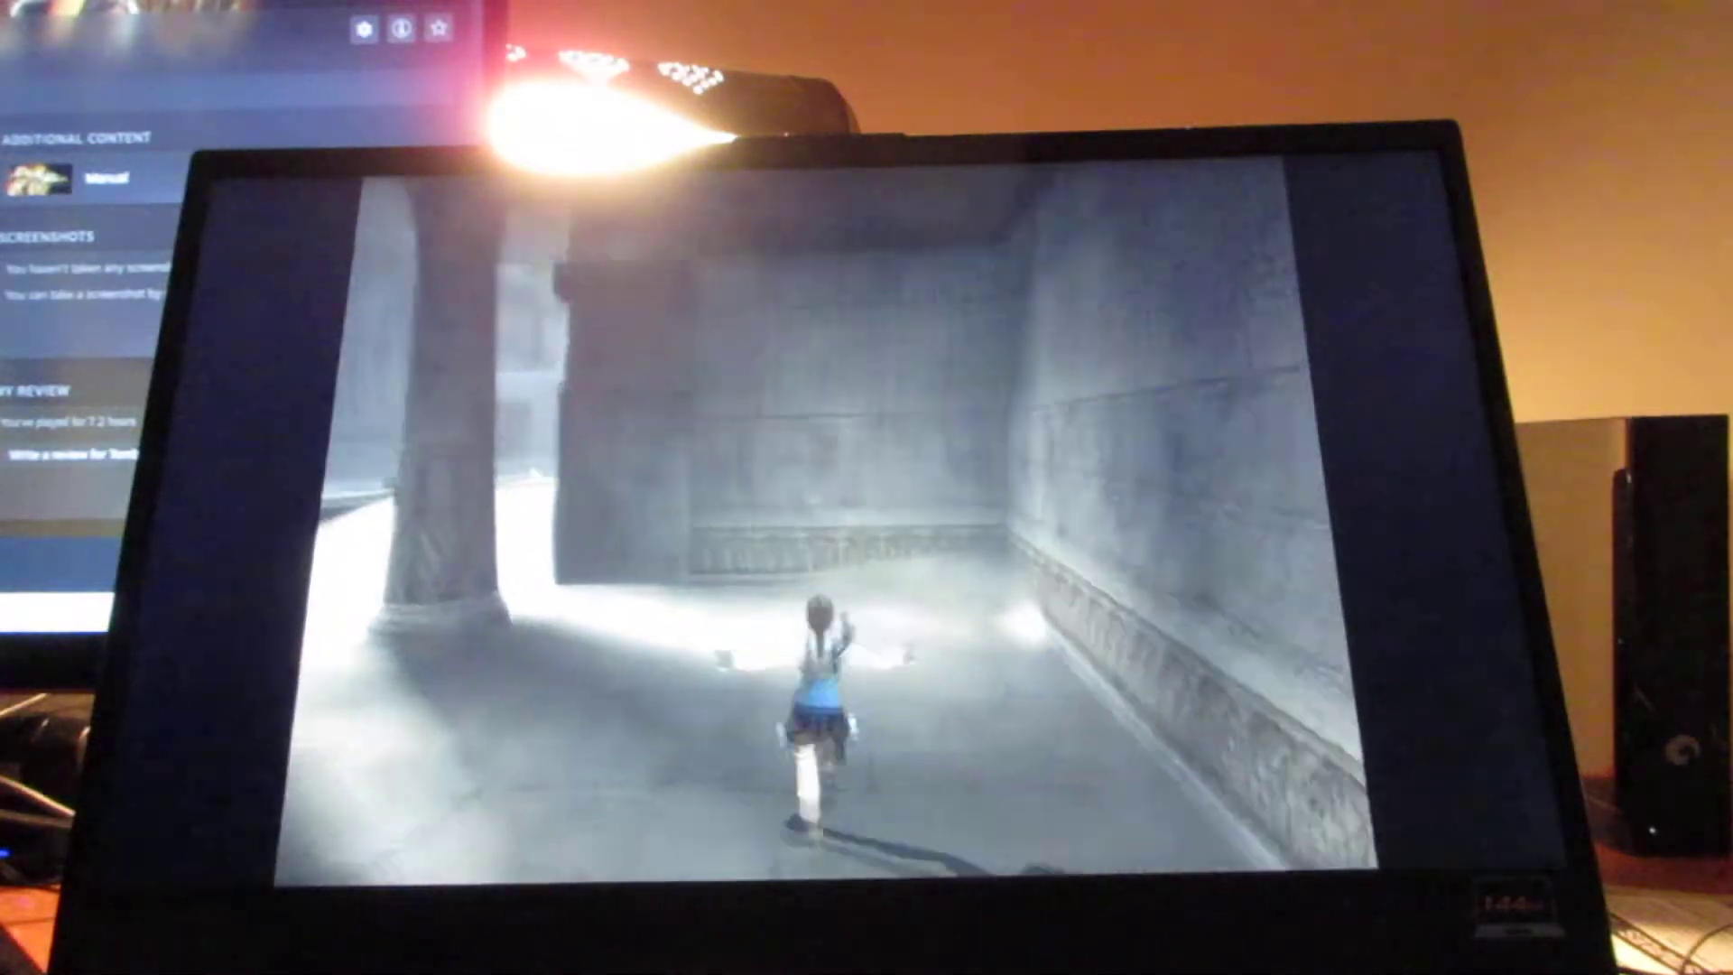
key("Left")
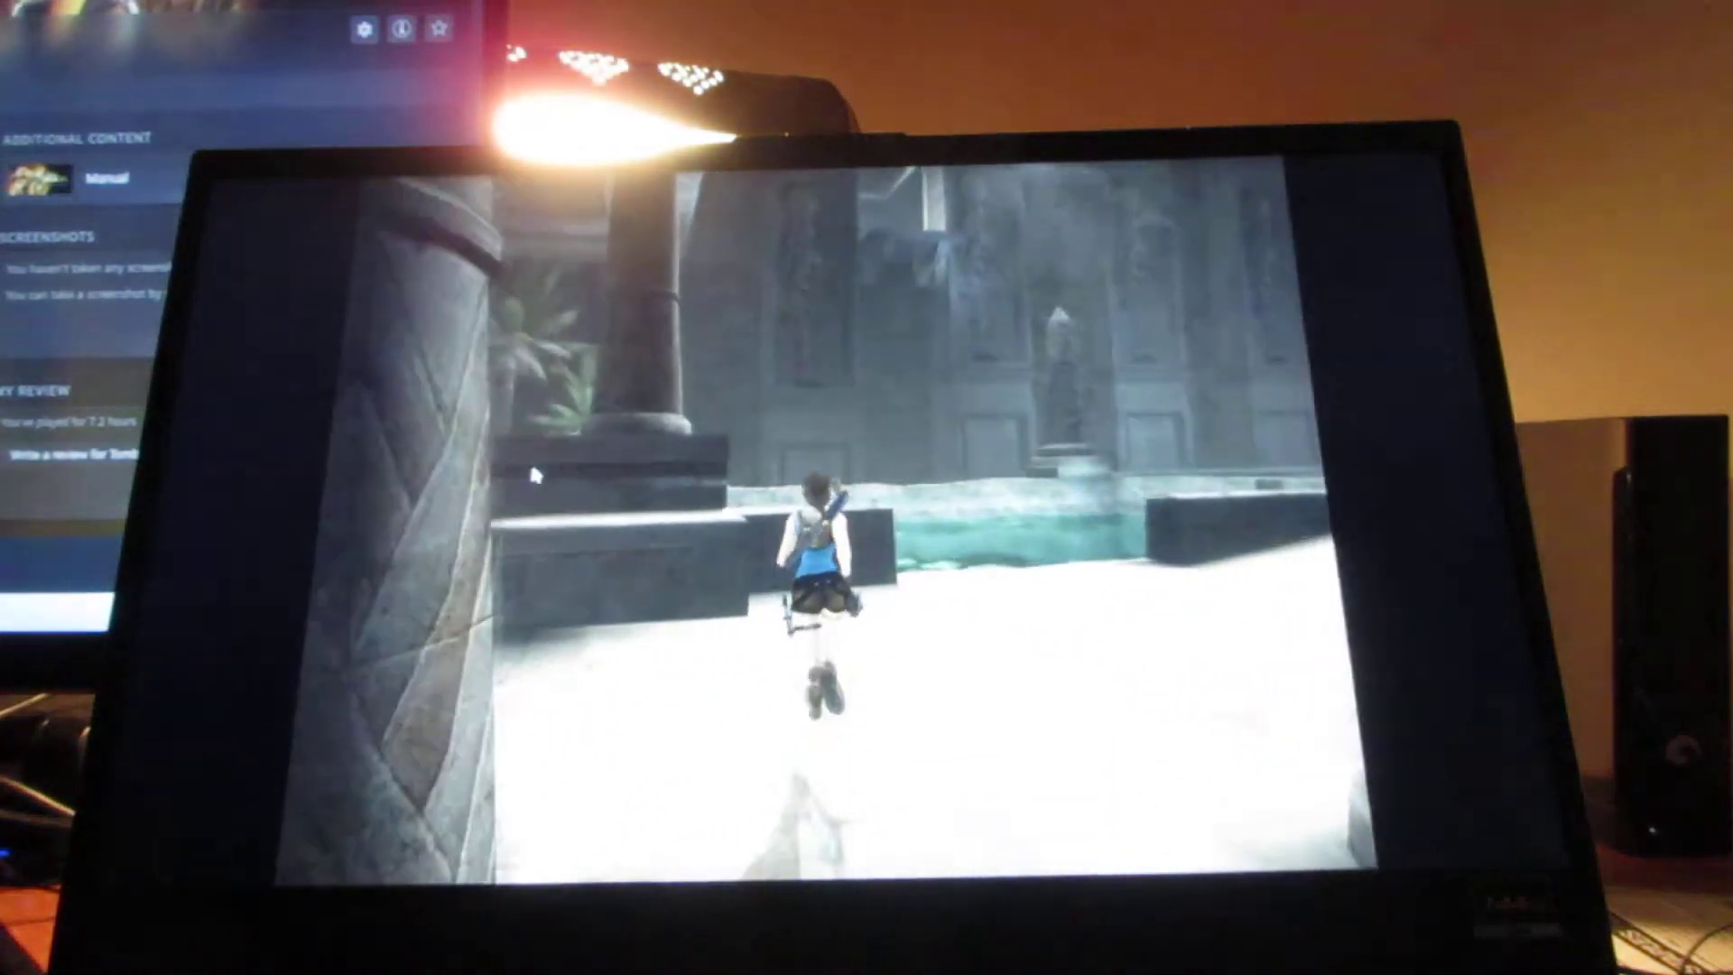
key("Right")
key("Up")
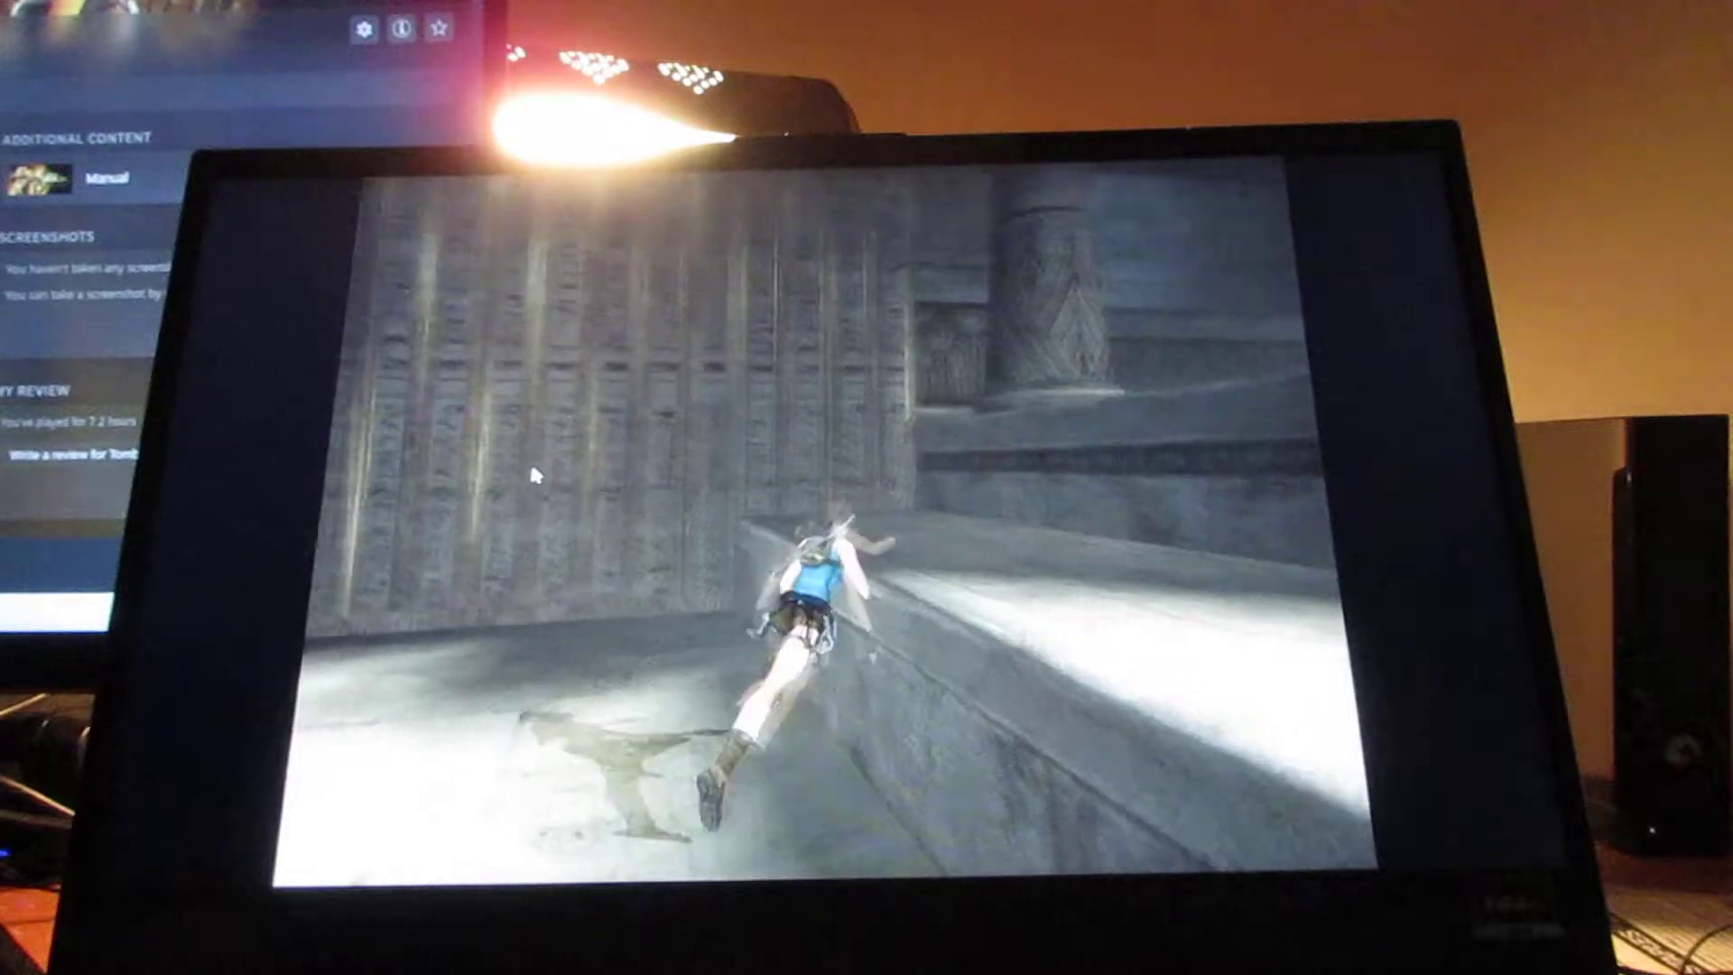
key("Right")
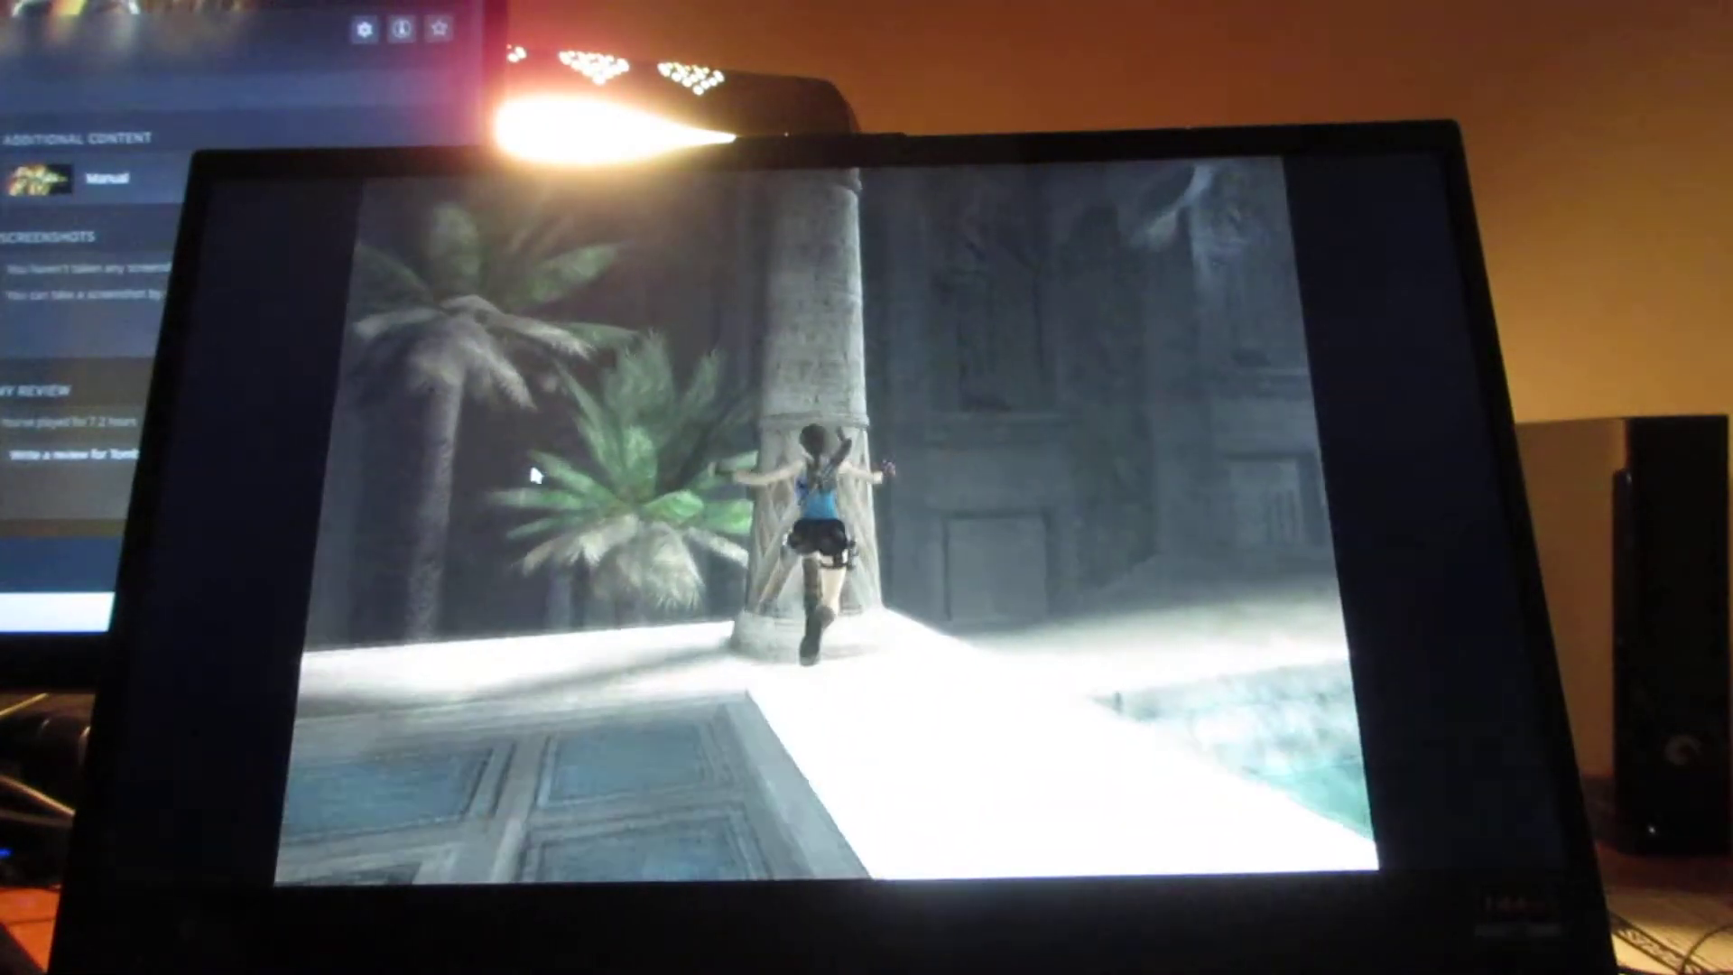
key("Left")
key("Down")
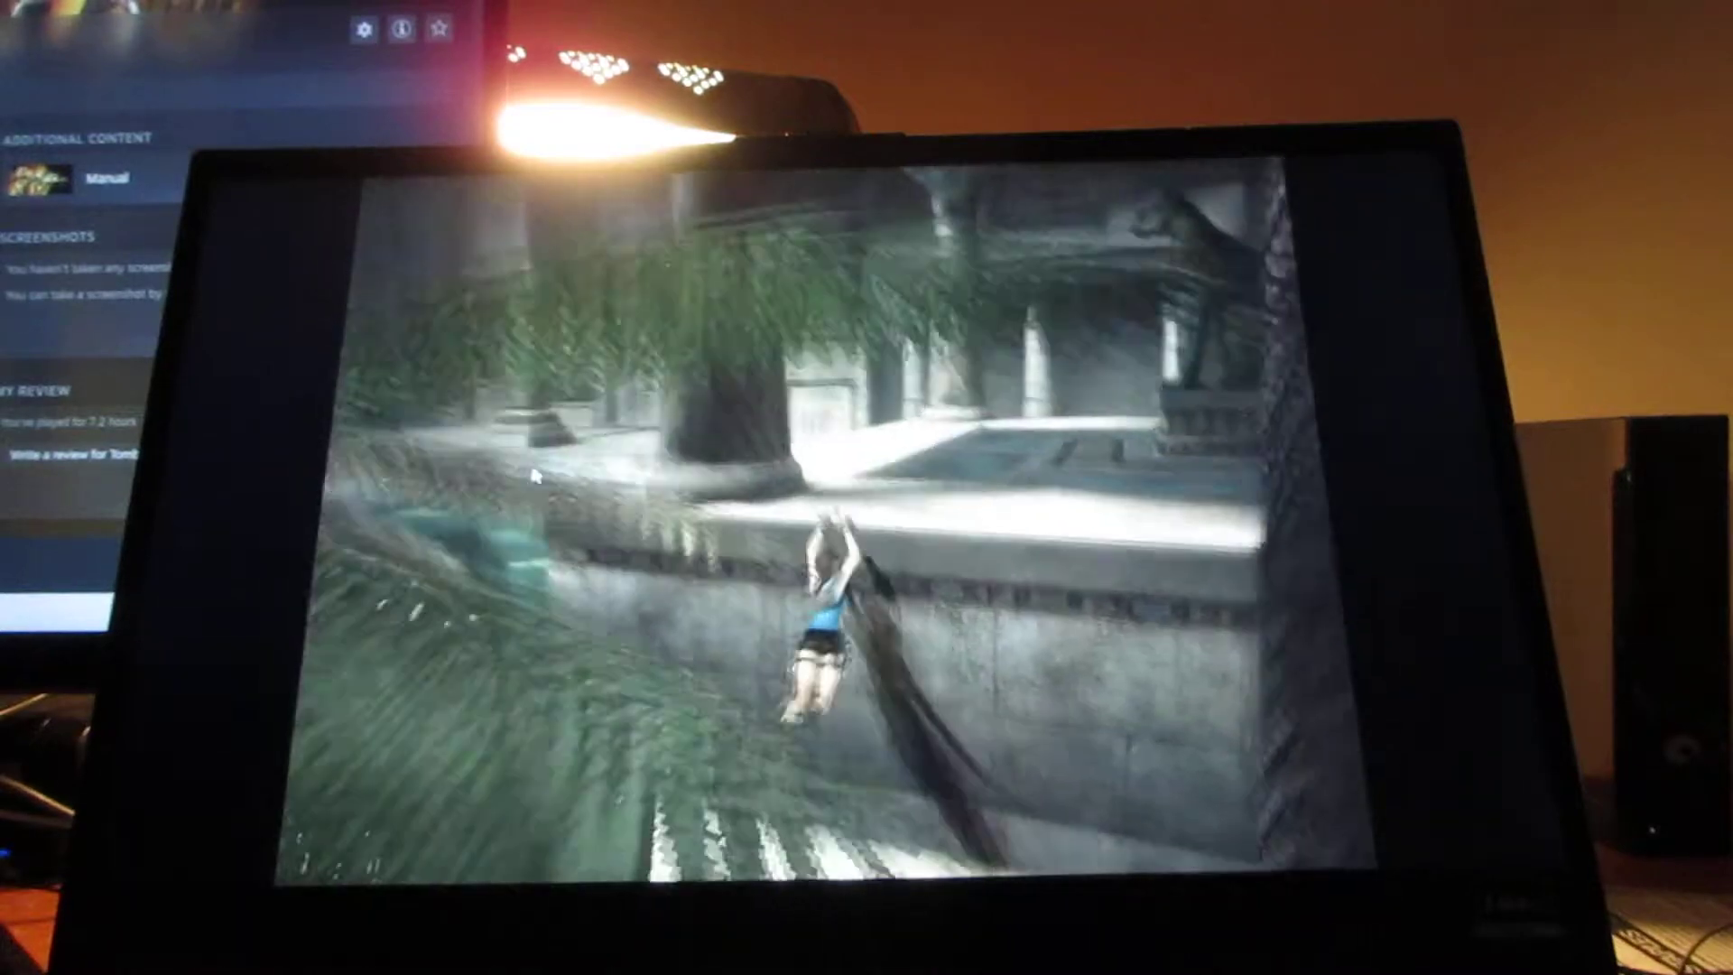
key("Left")
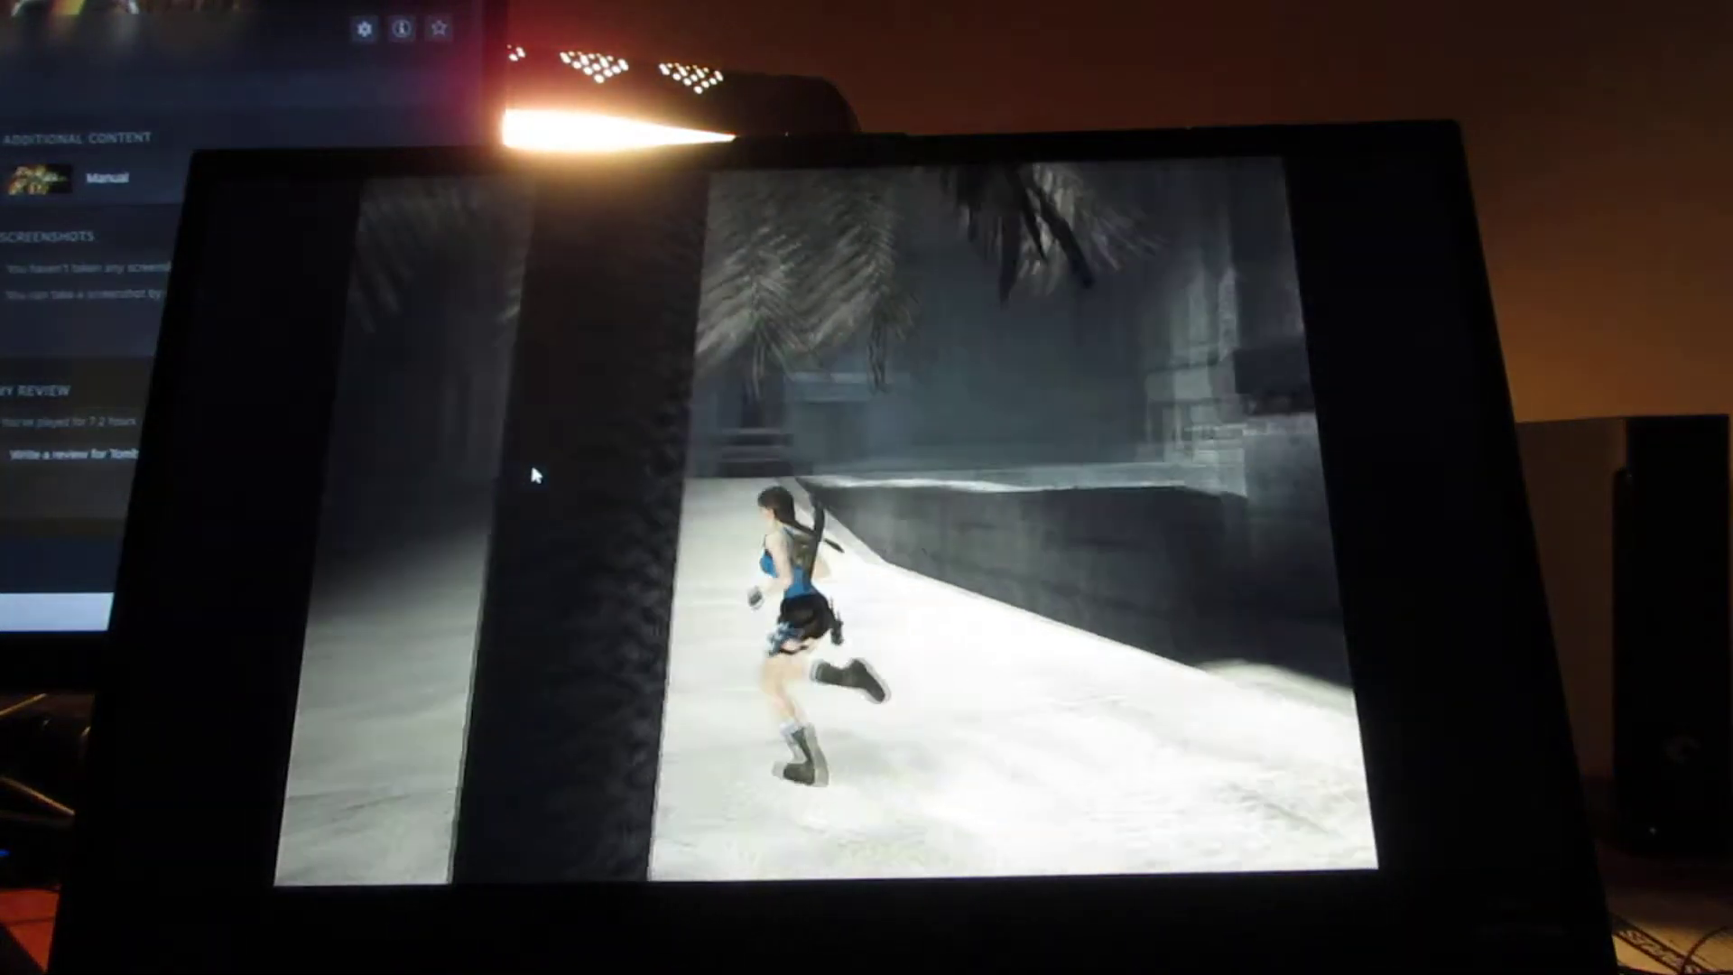
key("Up")
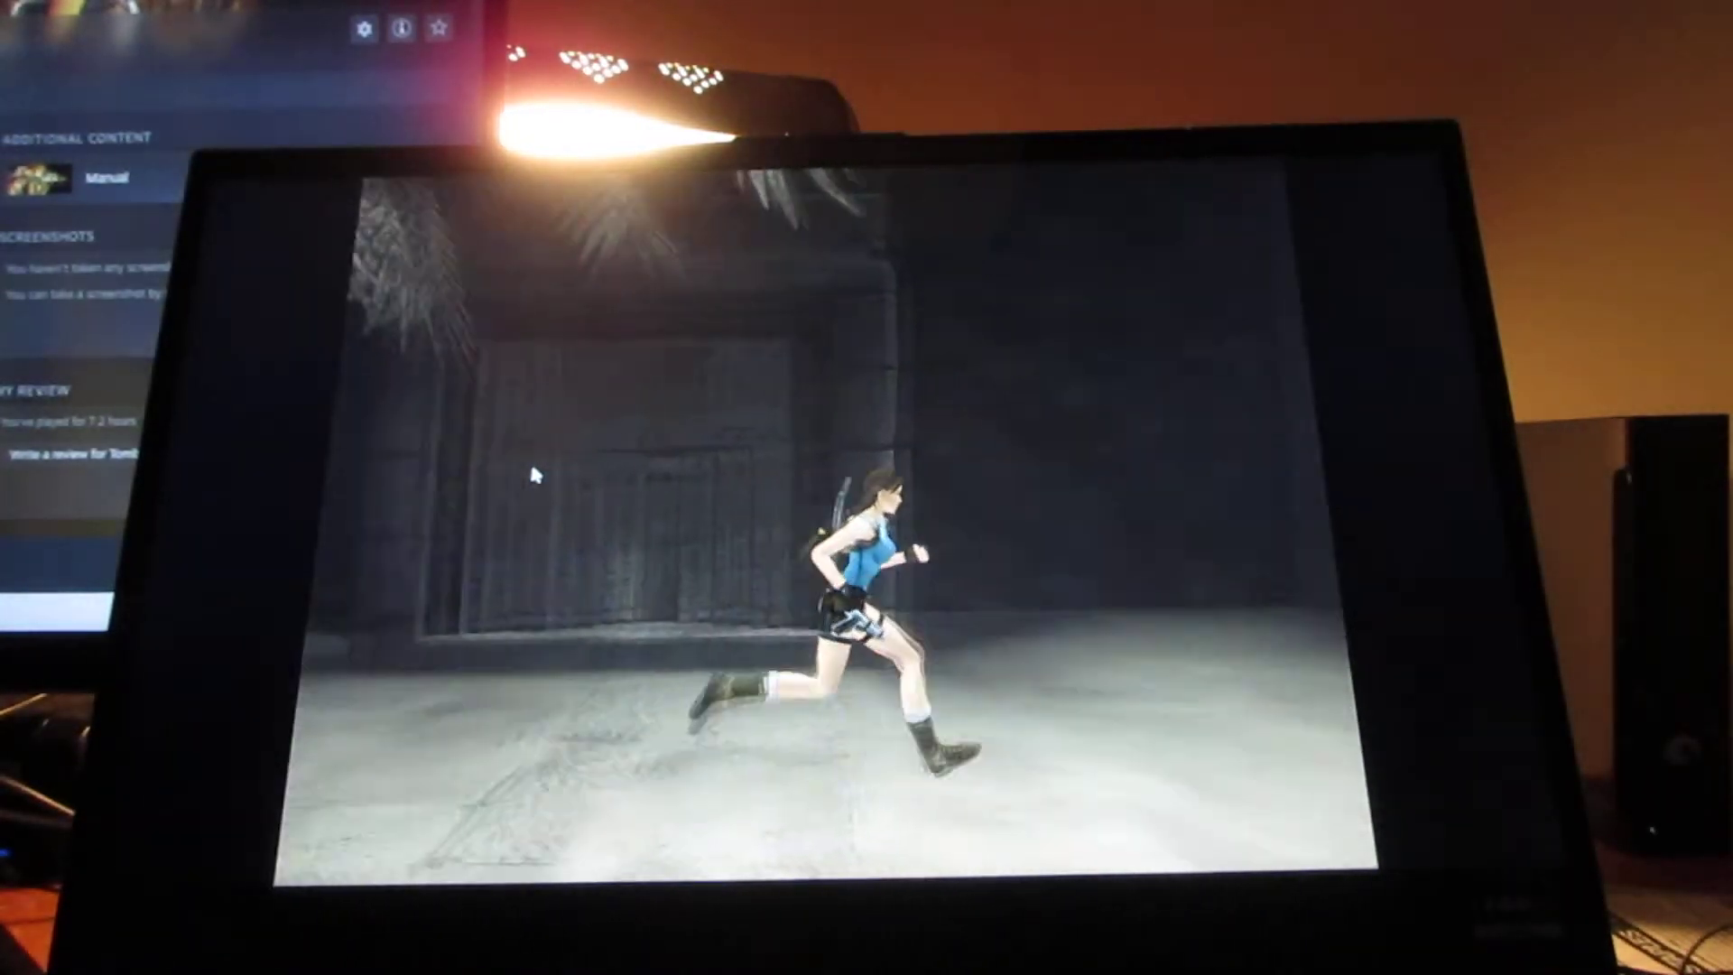
key("Up")
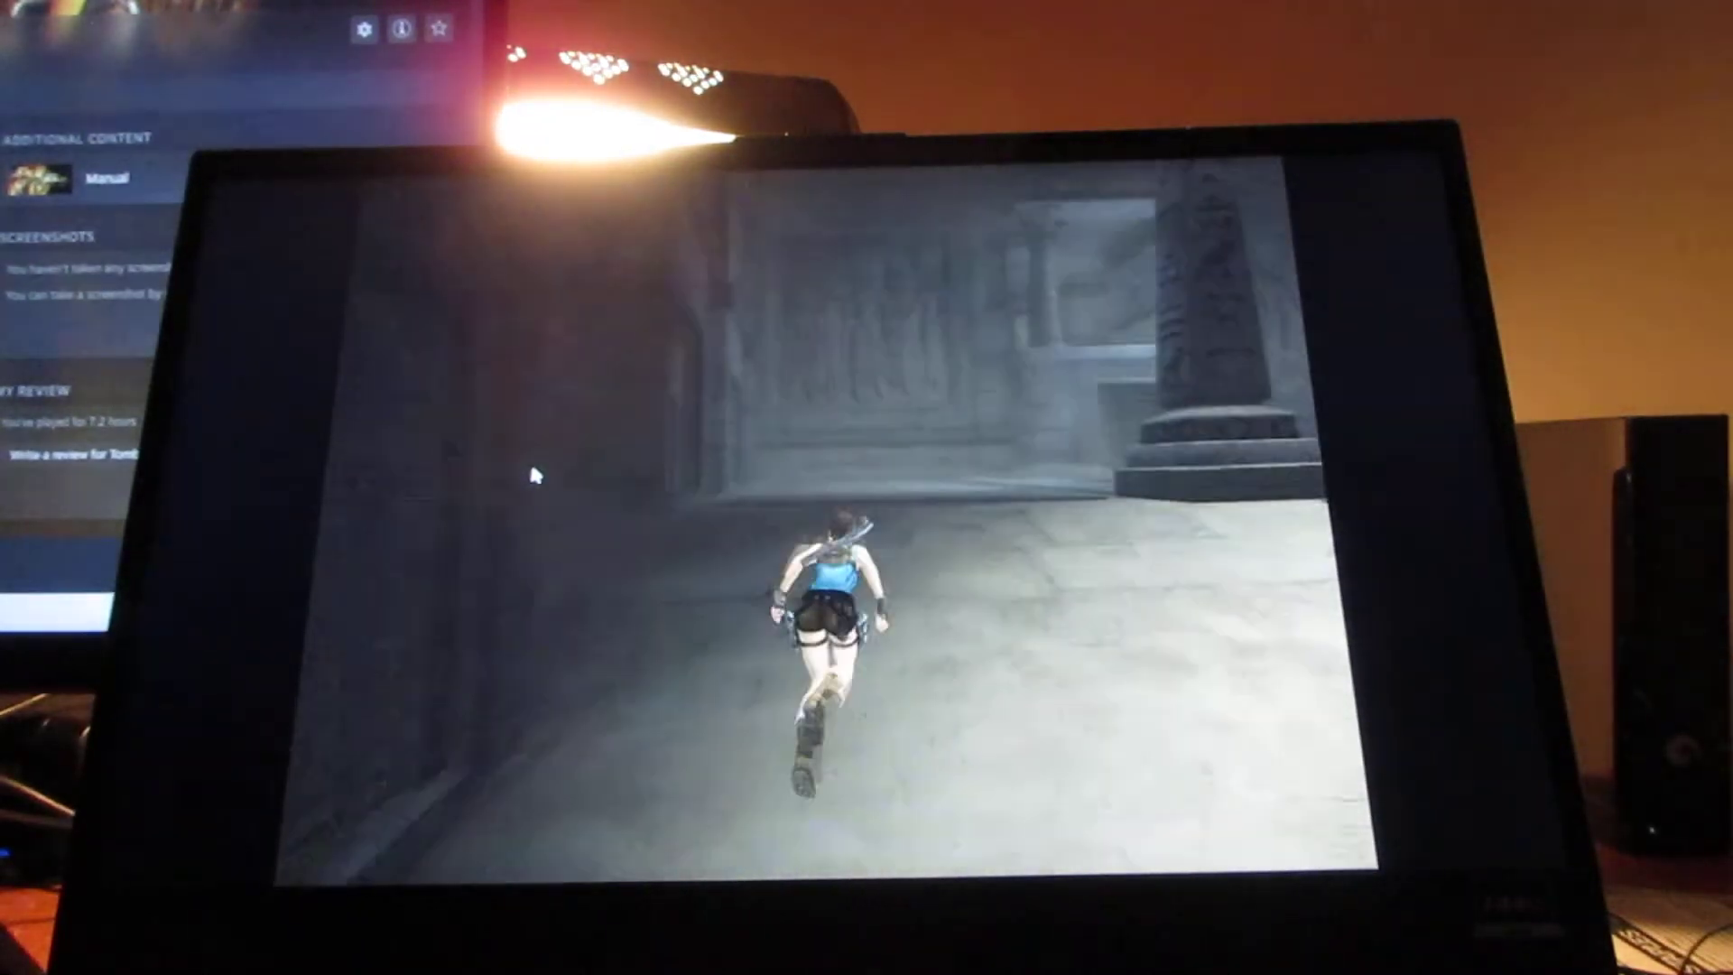
key("Left")
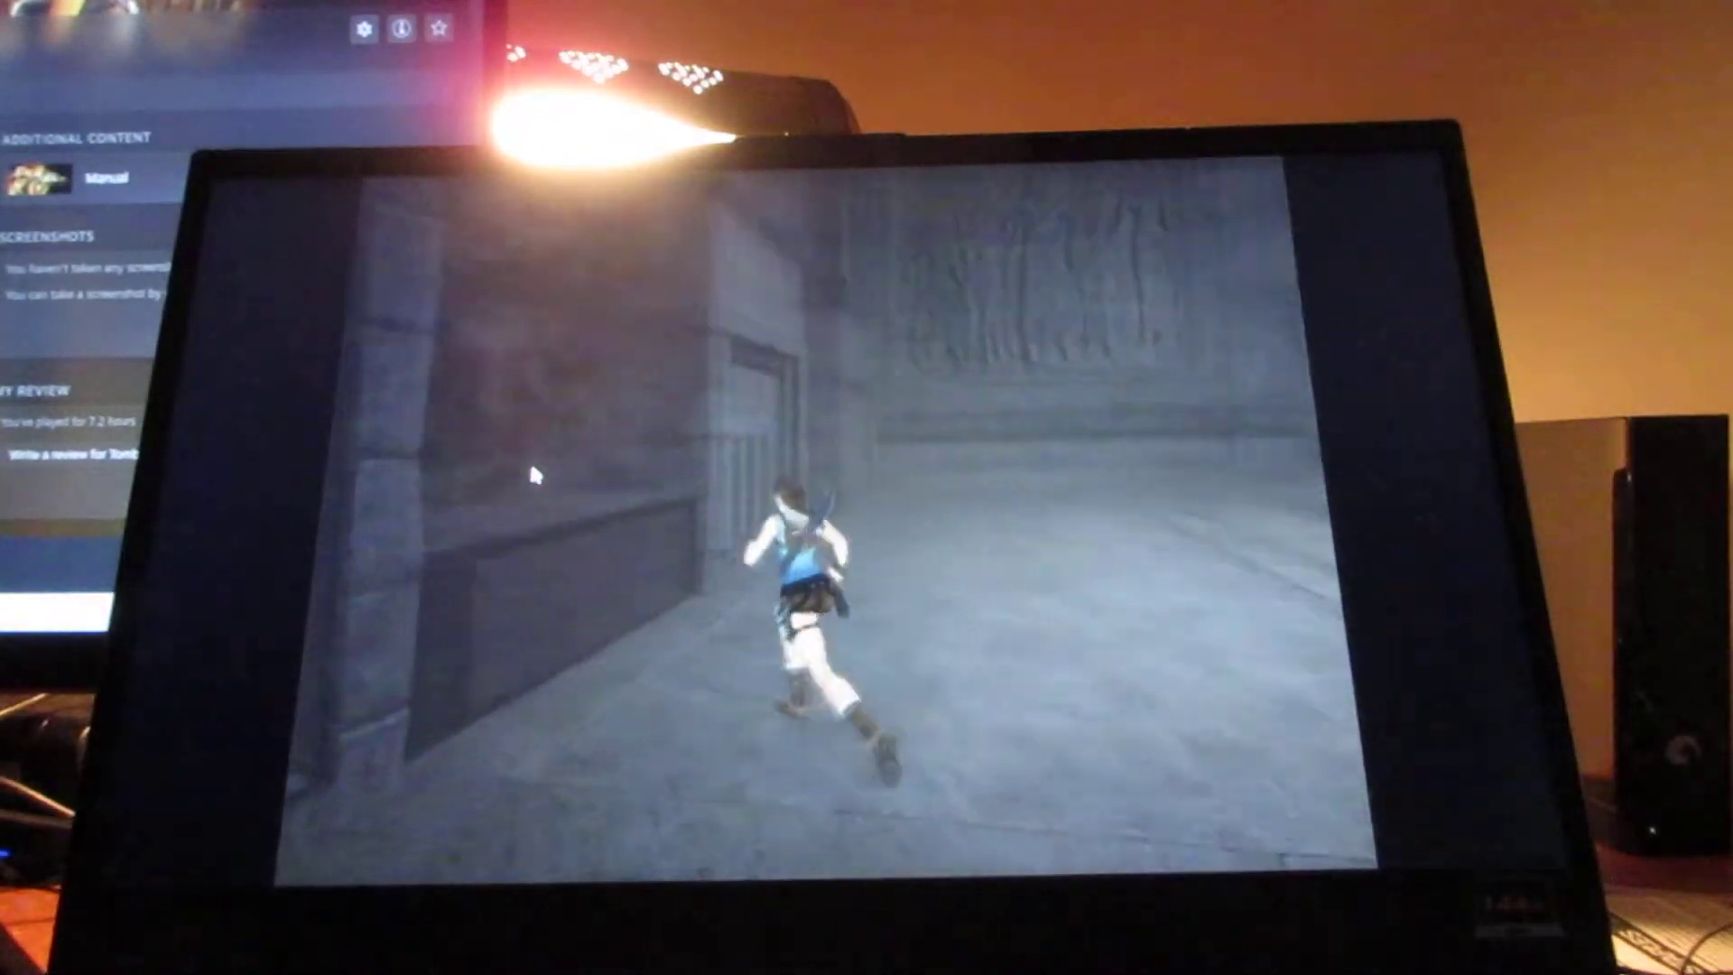
key("space")
key("Up")
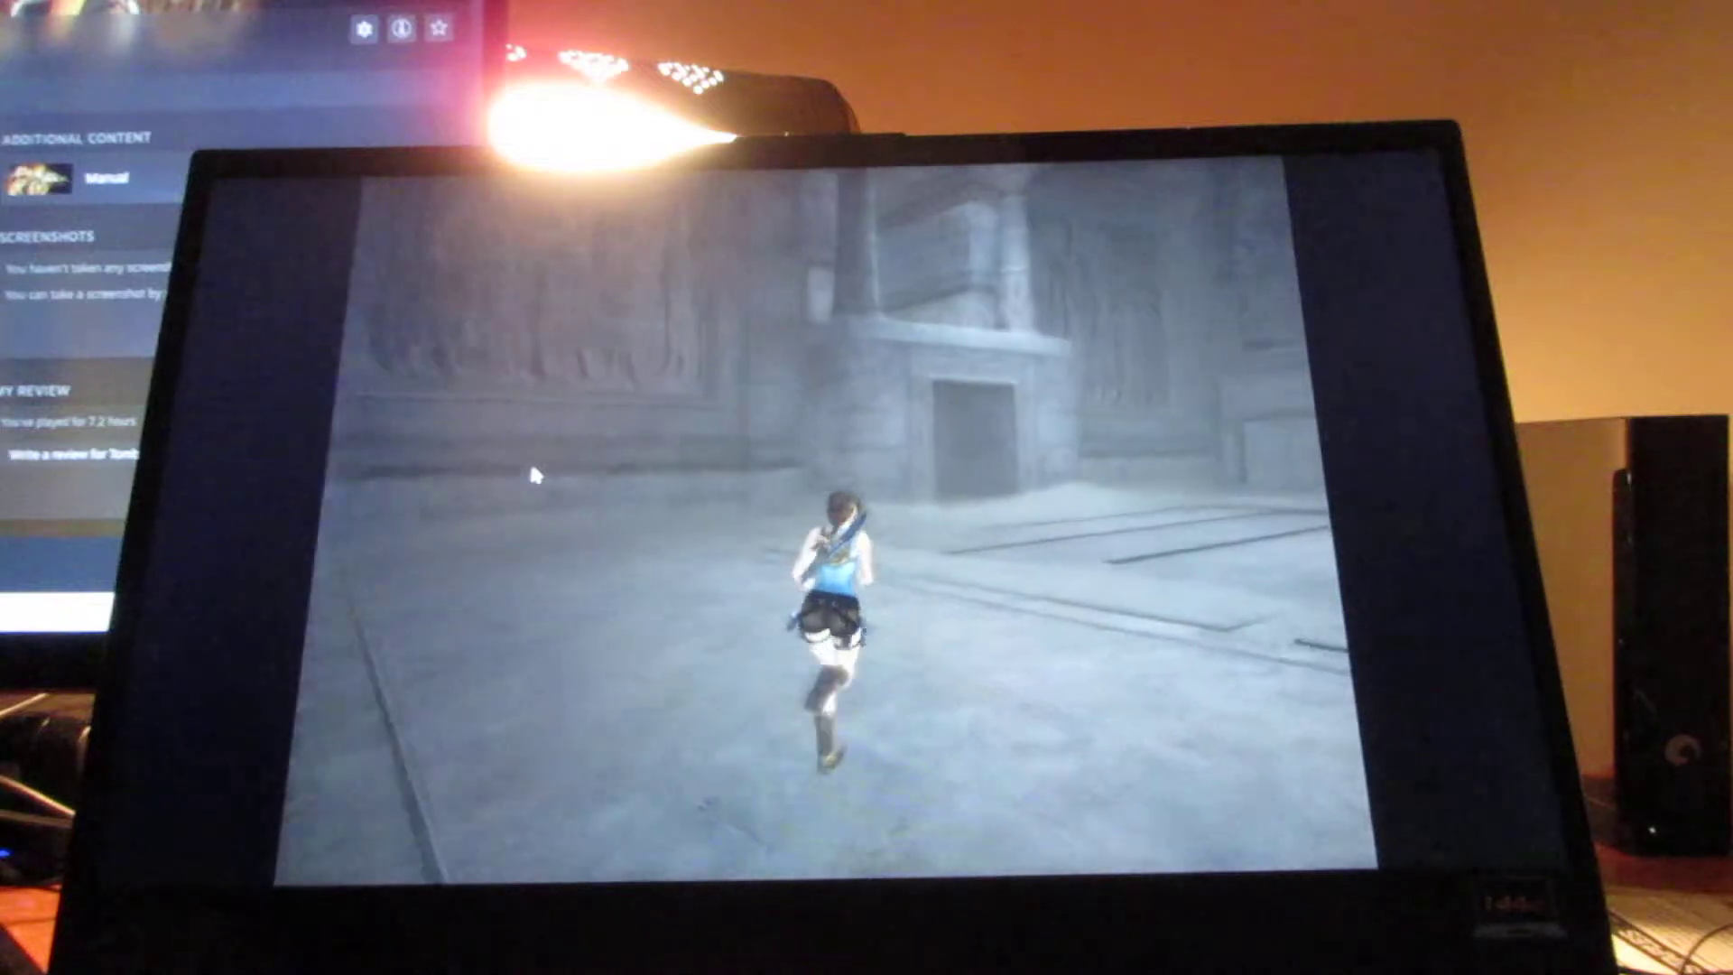
key("Up")
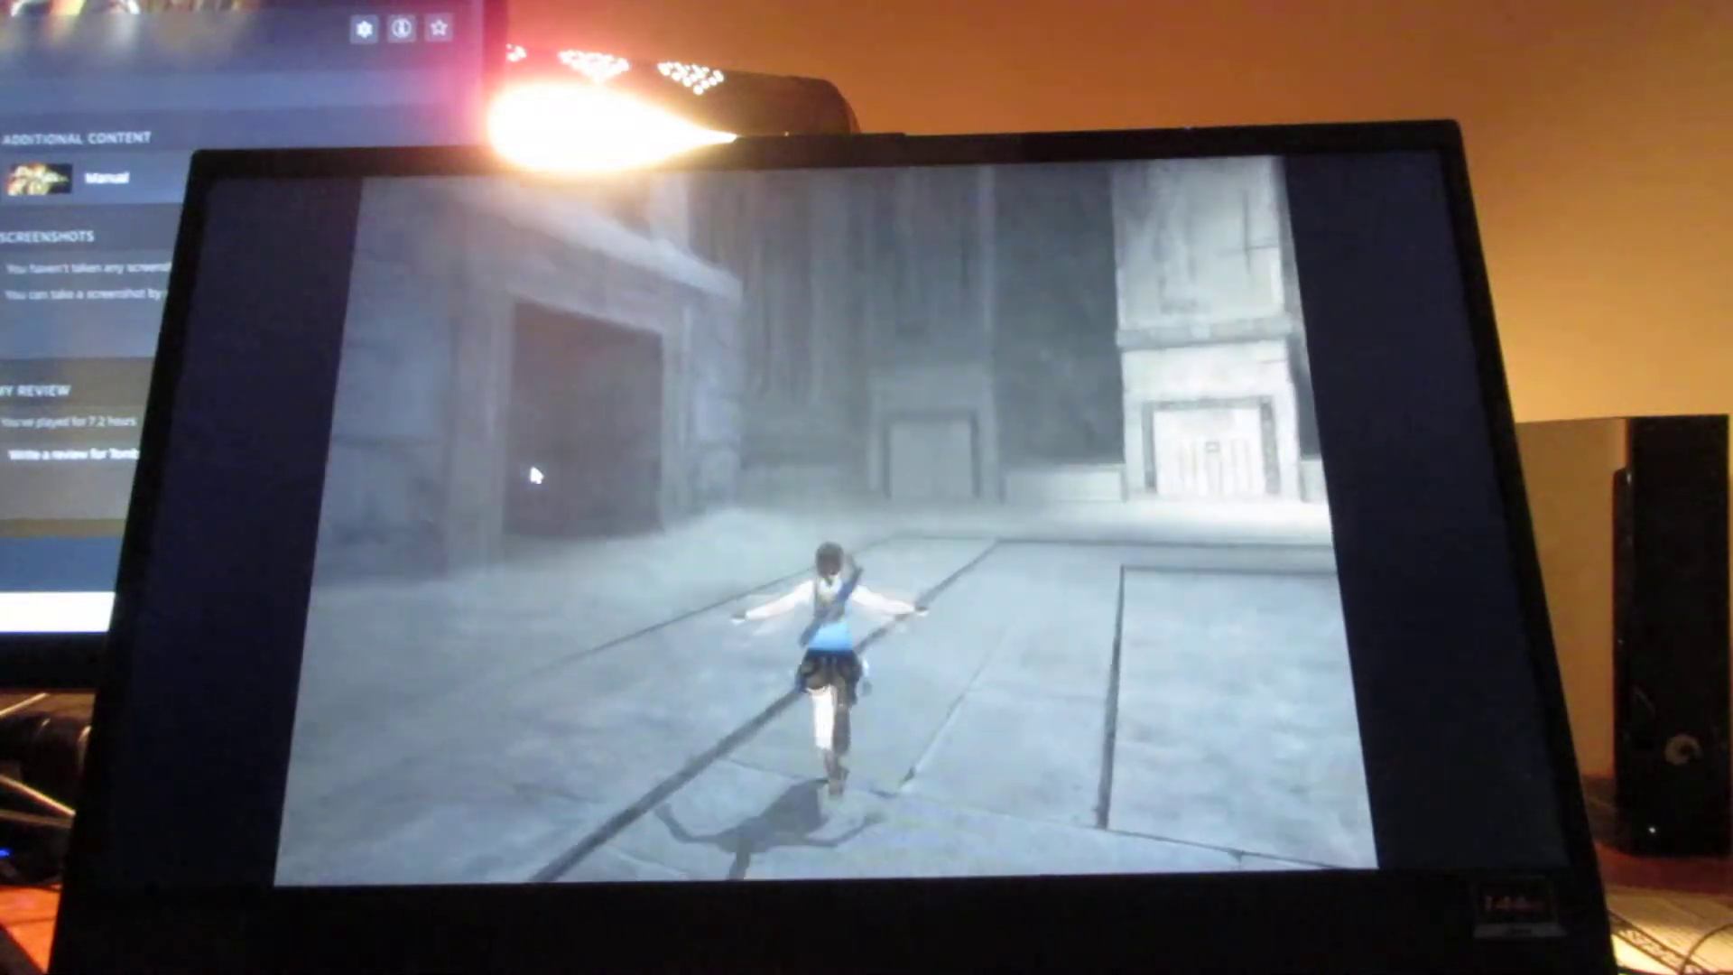
key("Up")
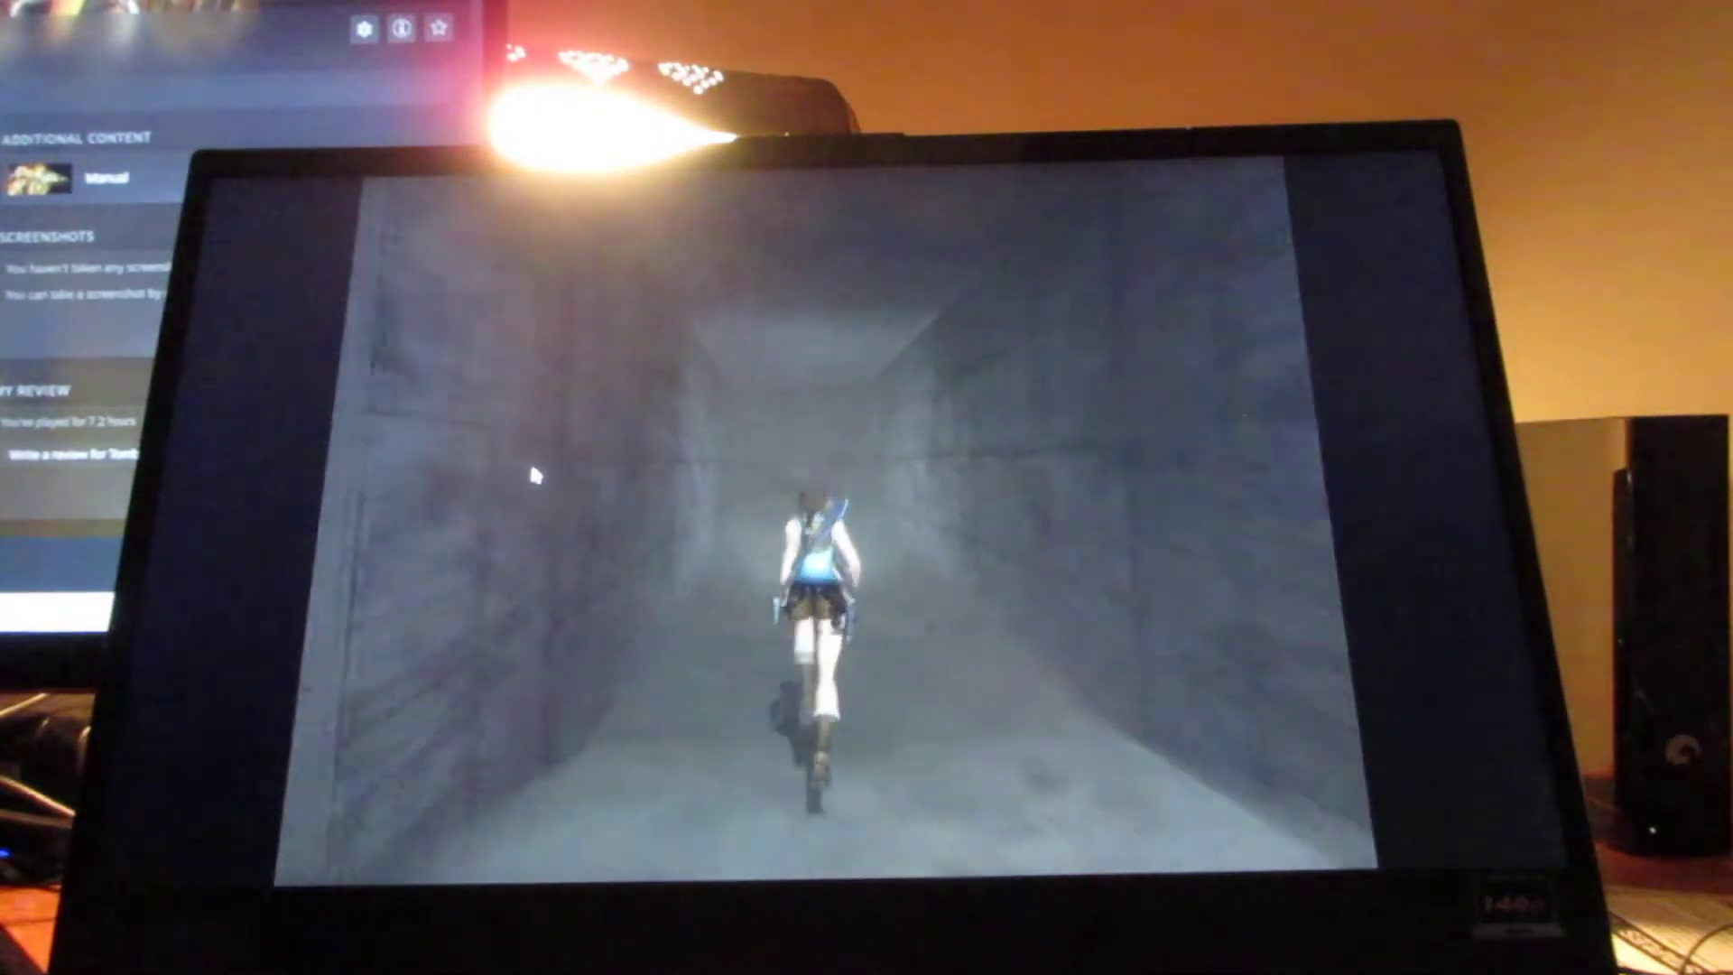
key("Up")
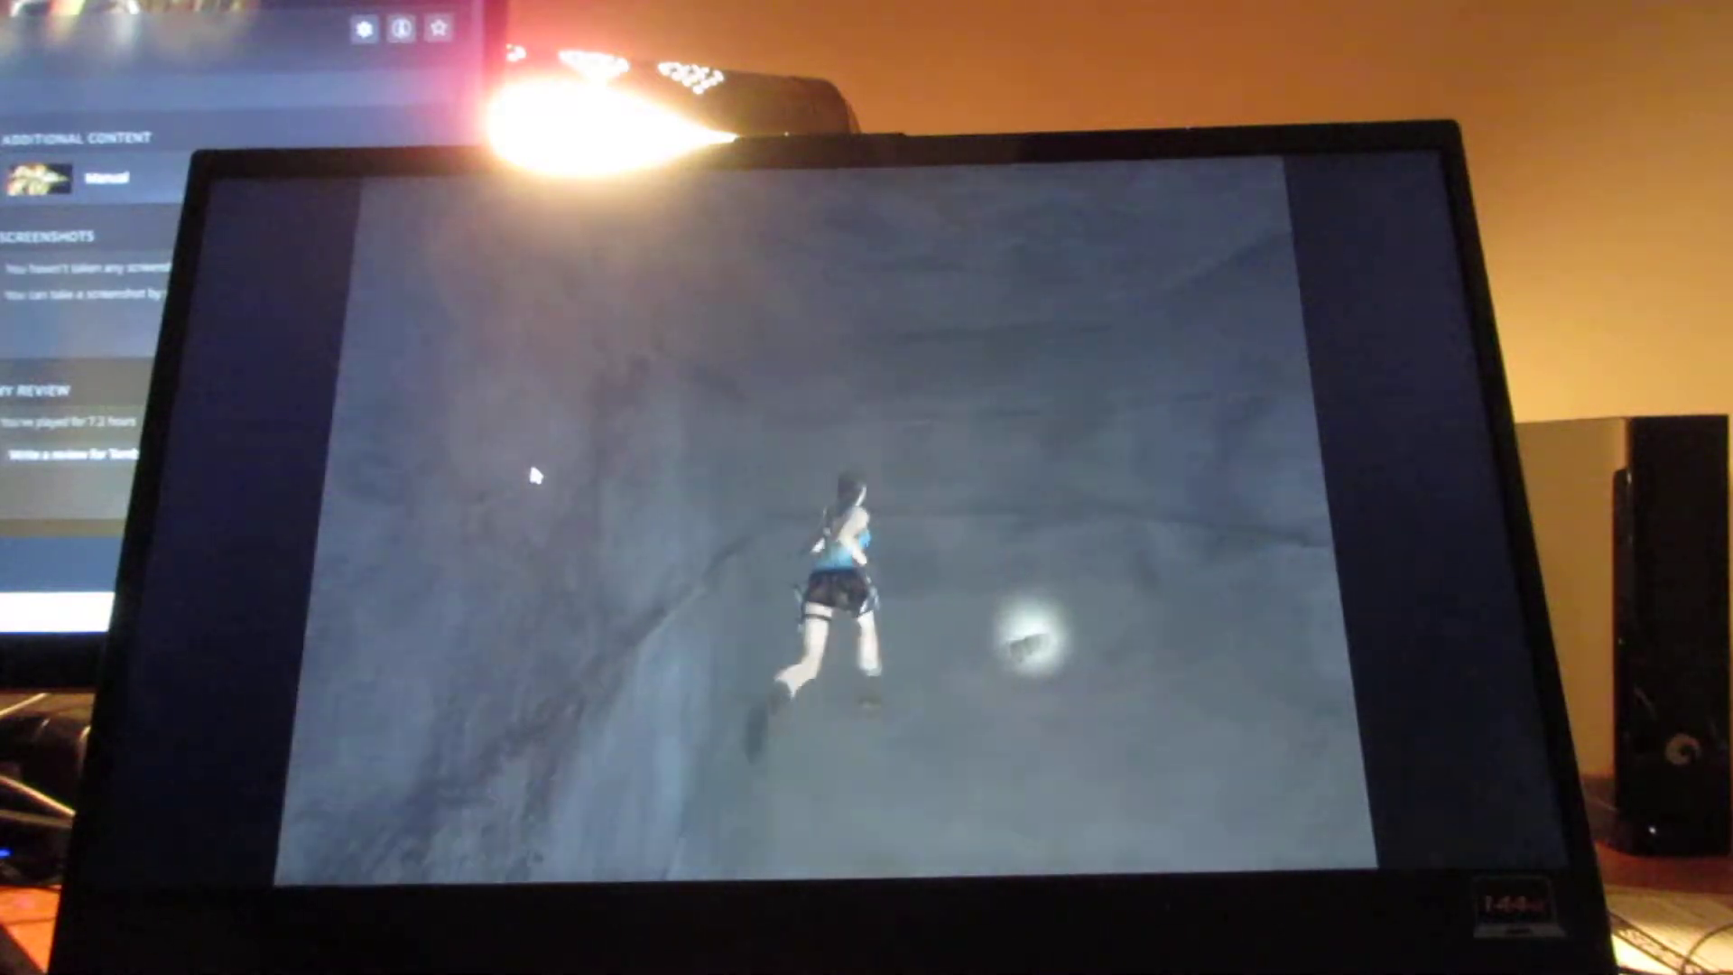
key("Up")
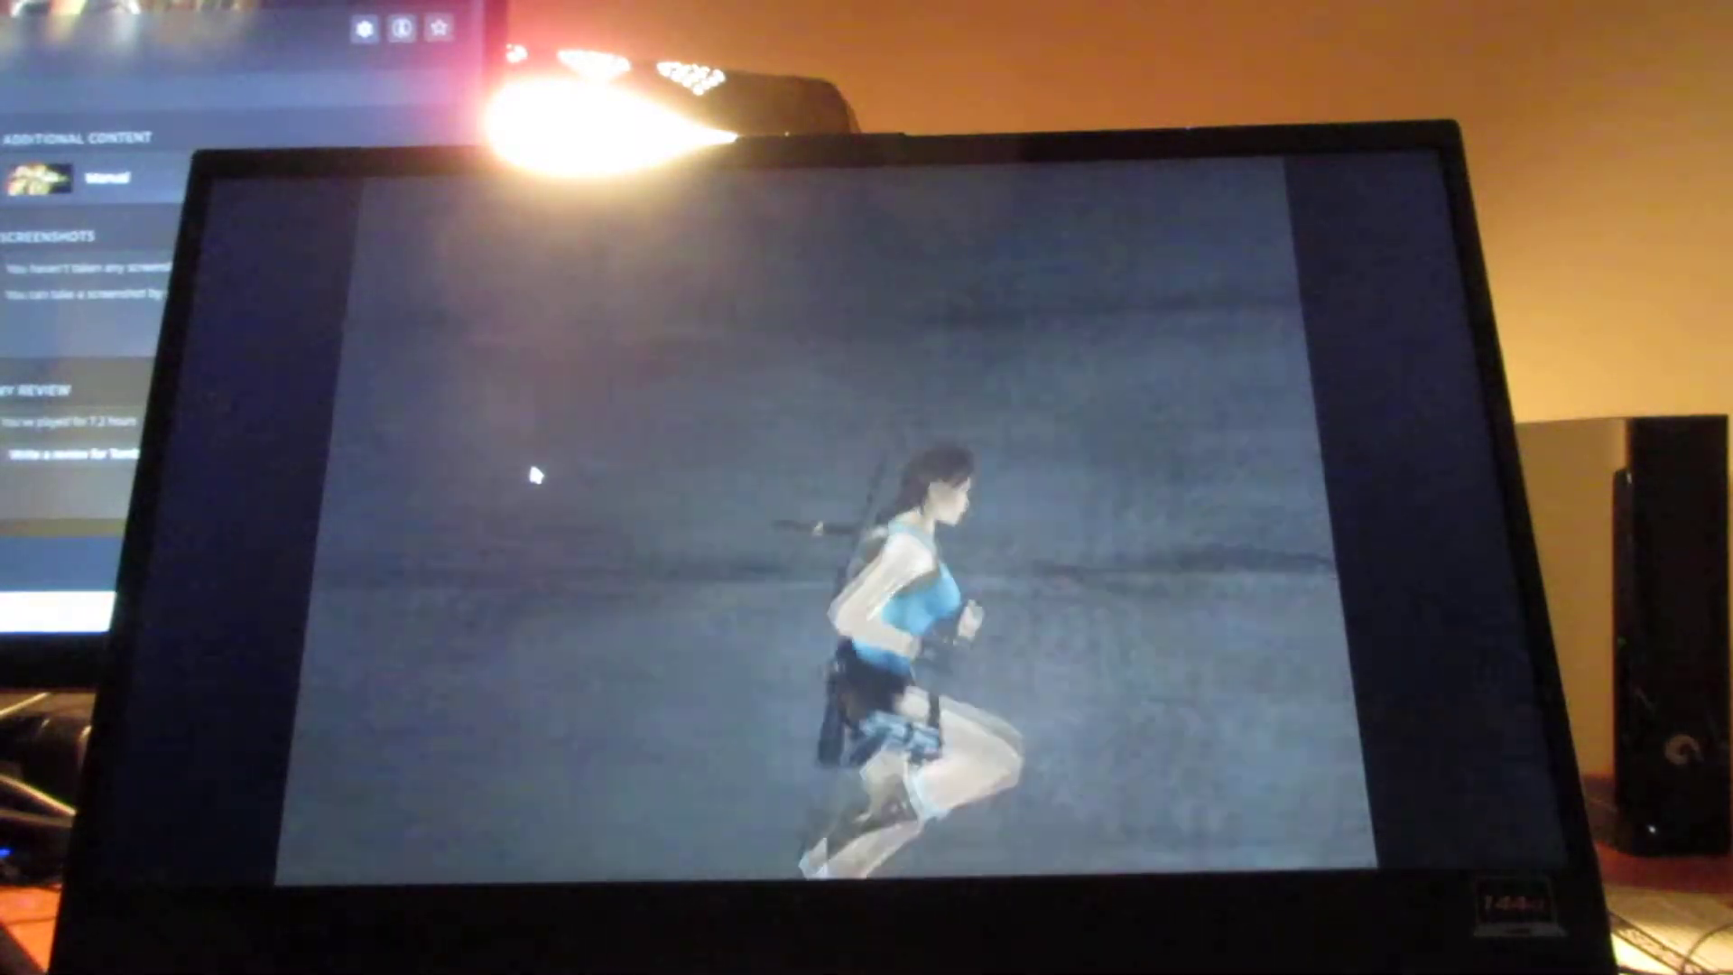
key("Up")
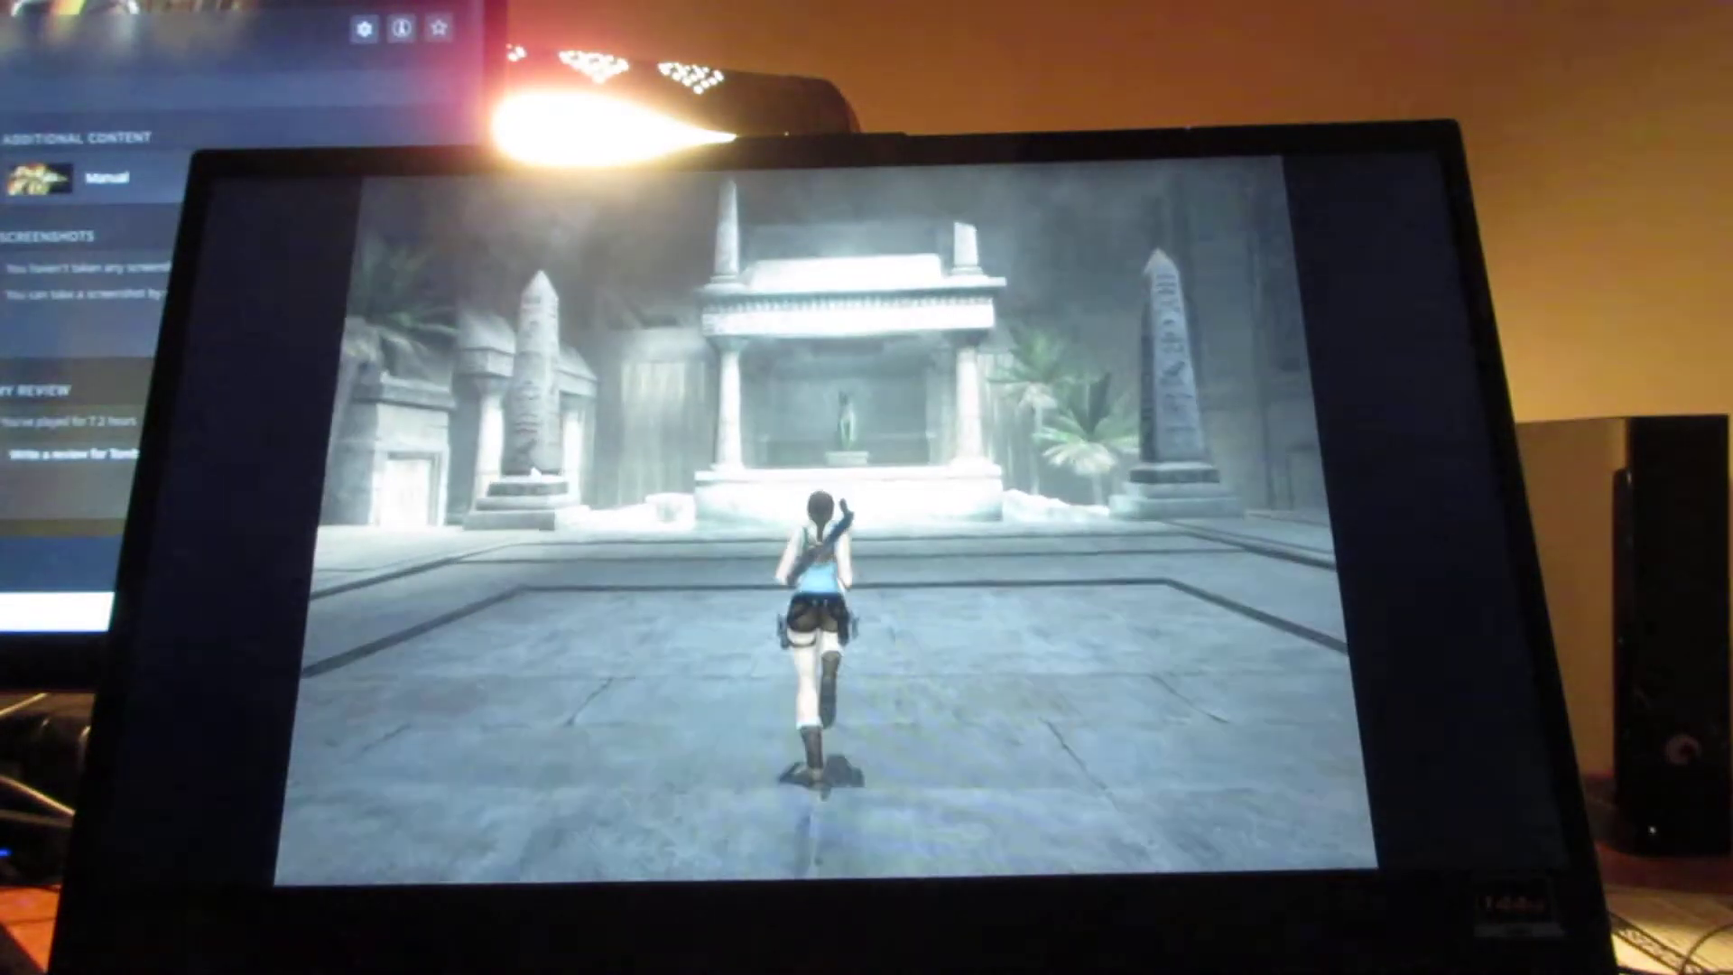
key("i")
key("Escape")
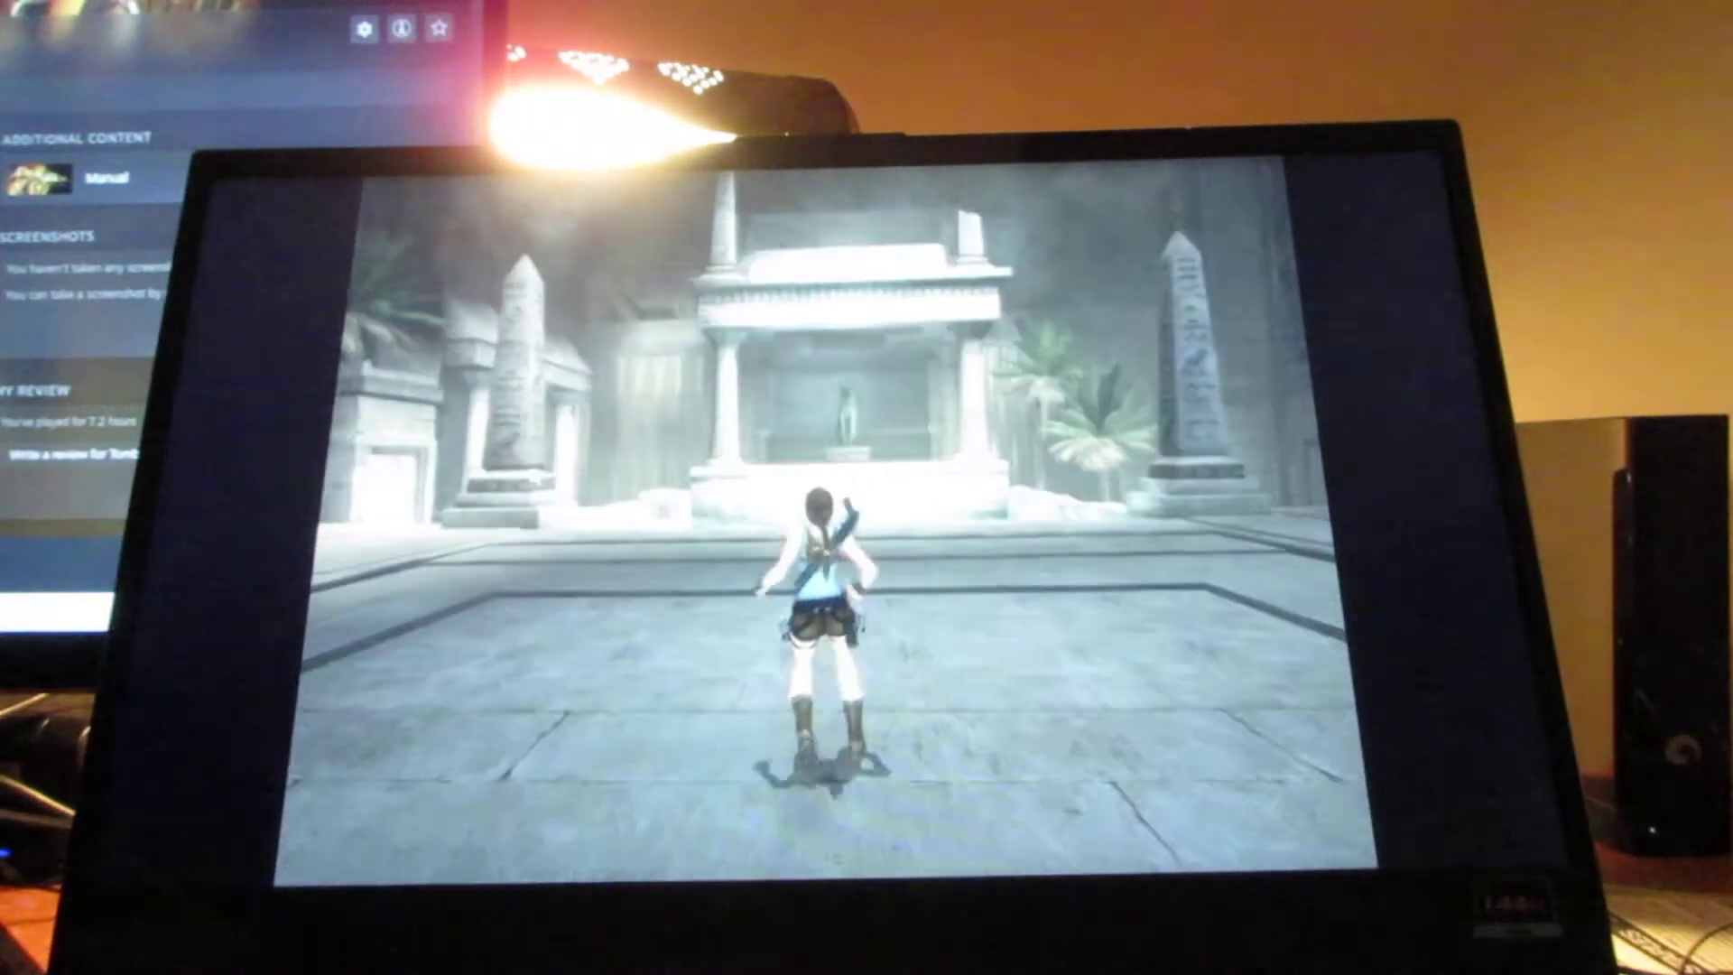
key("Up")
key("Up")
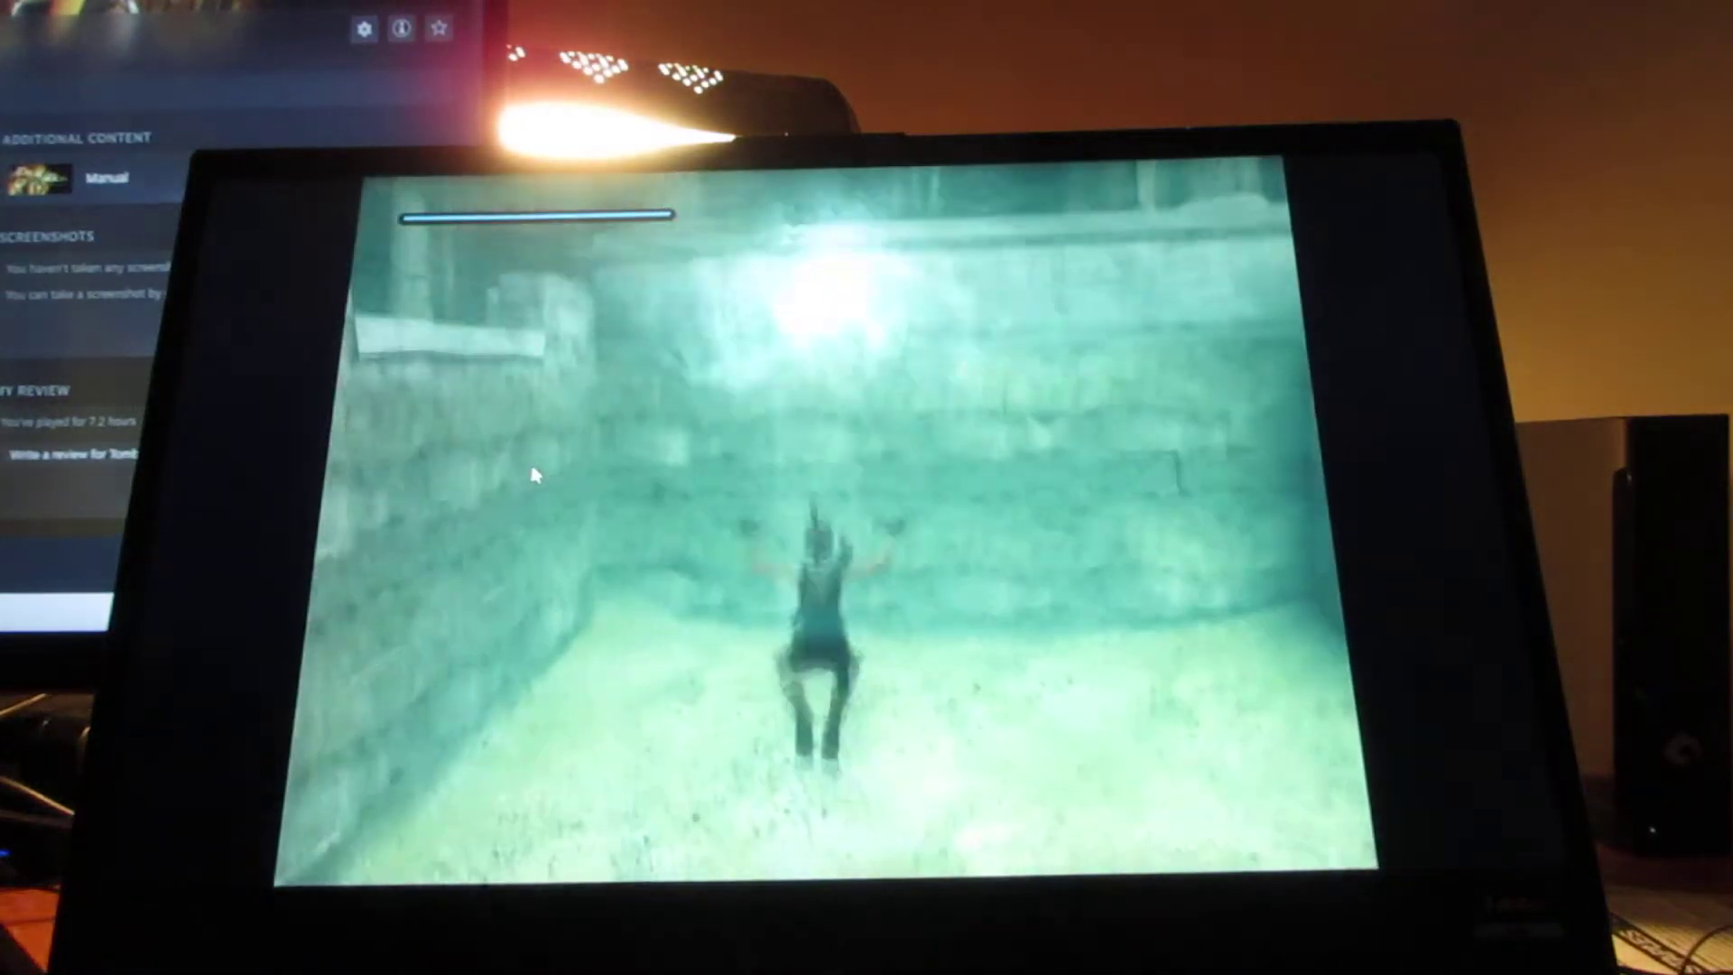
key("Up")
key("Up")
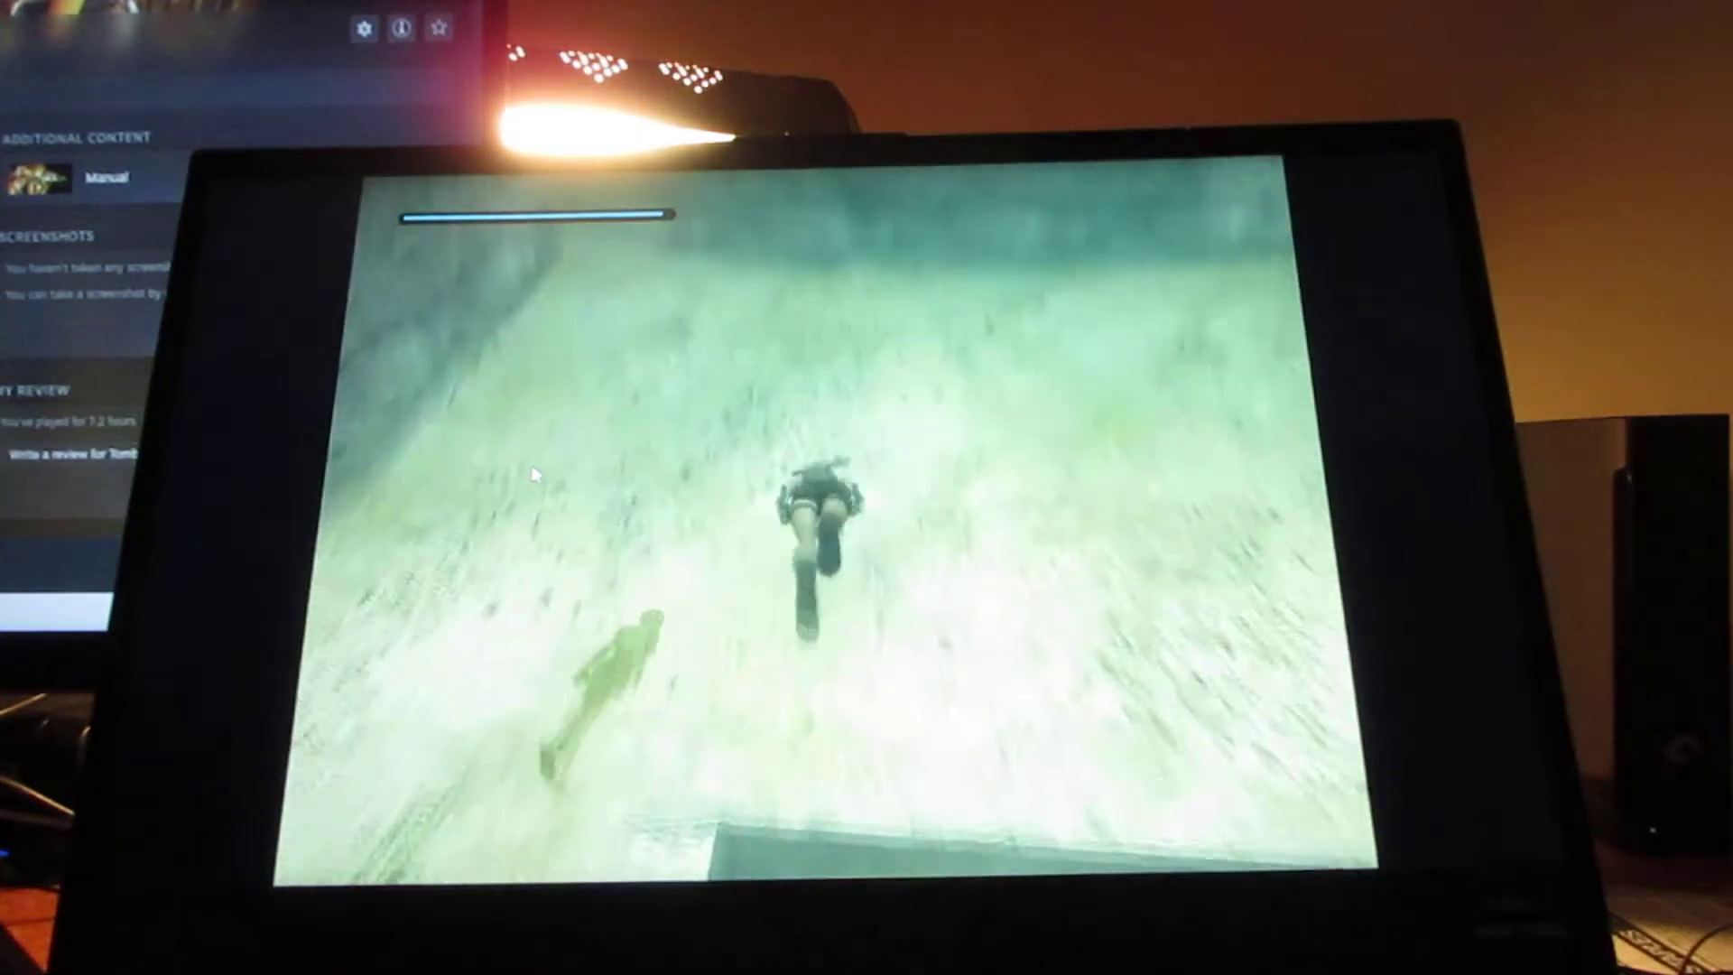
key("Up")
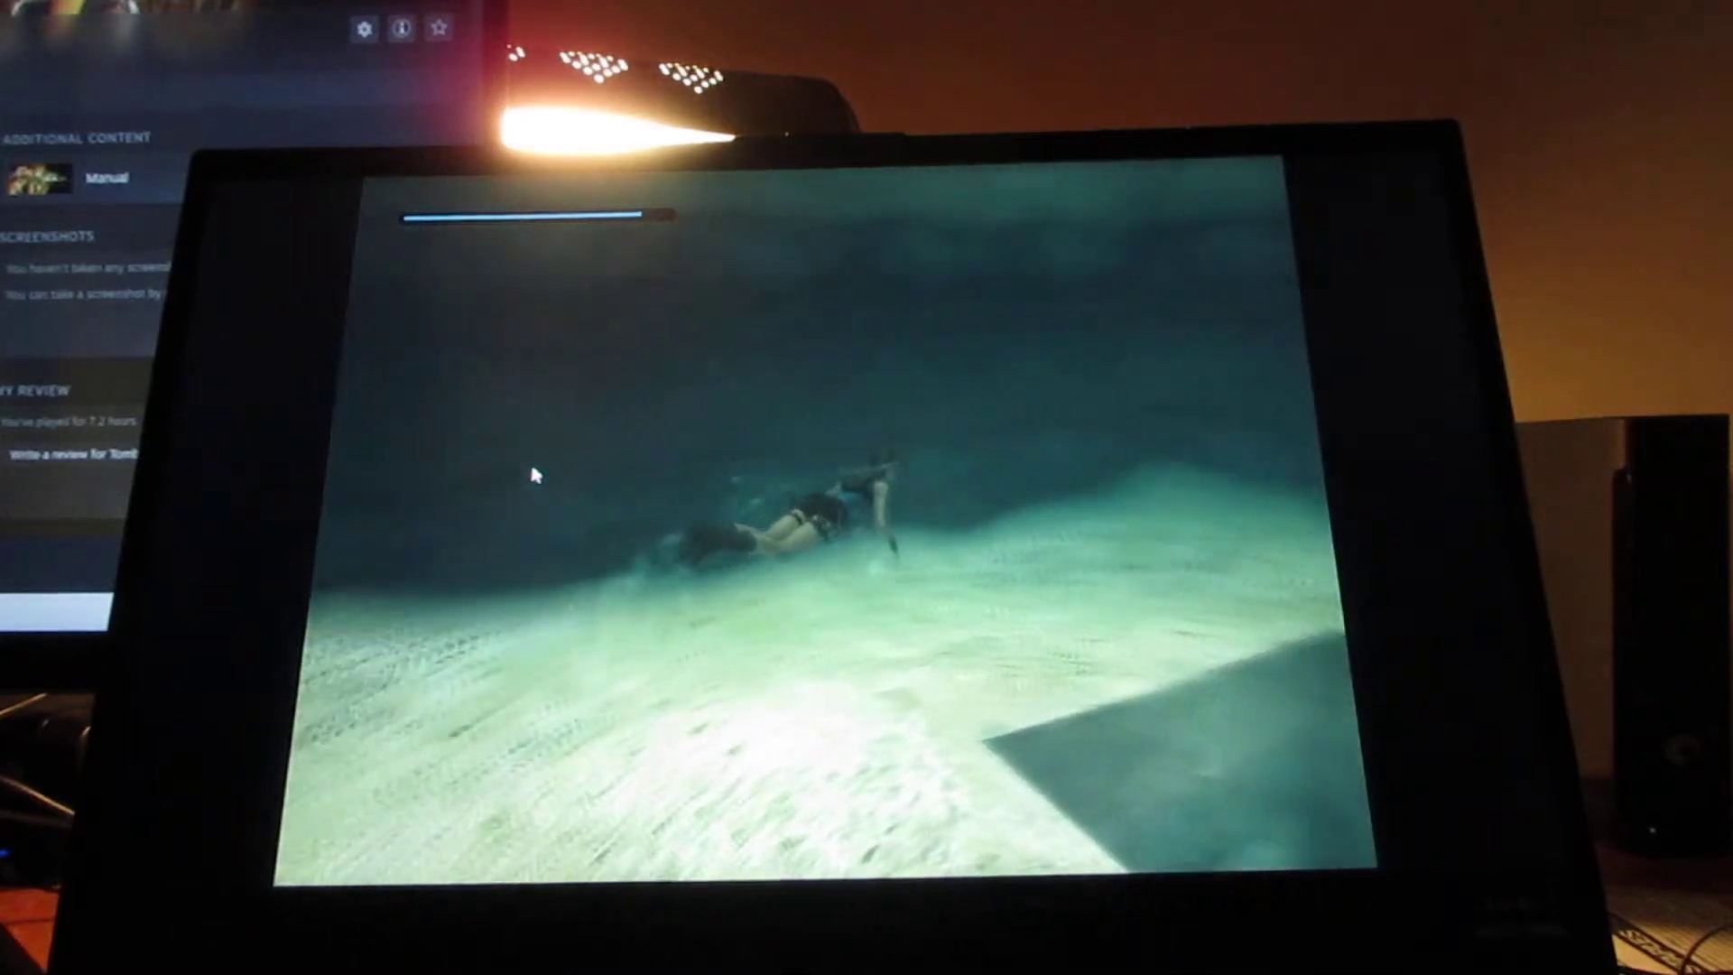
key("Up")
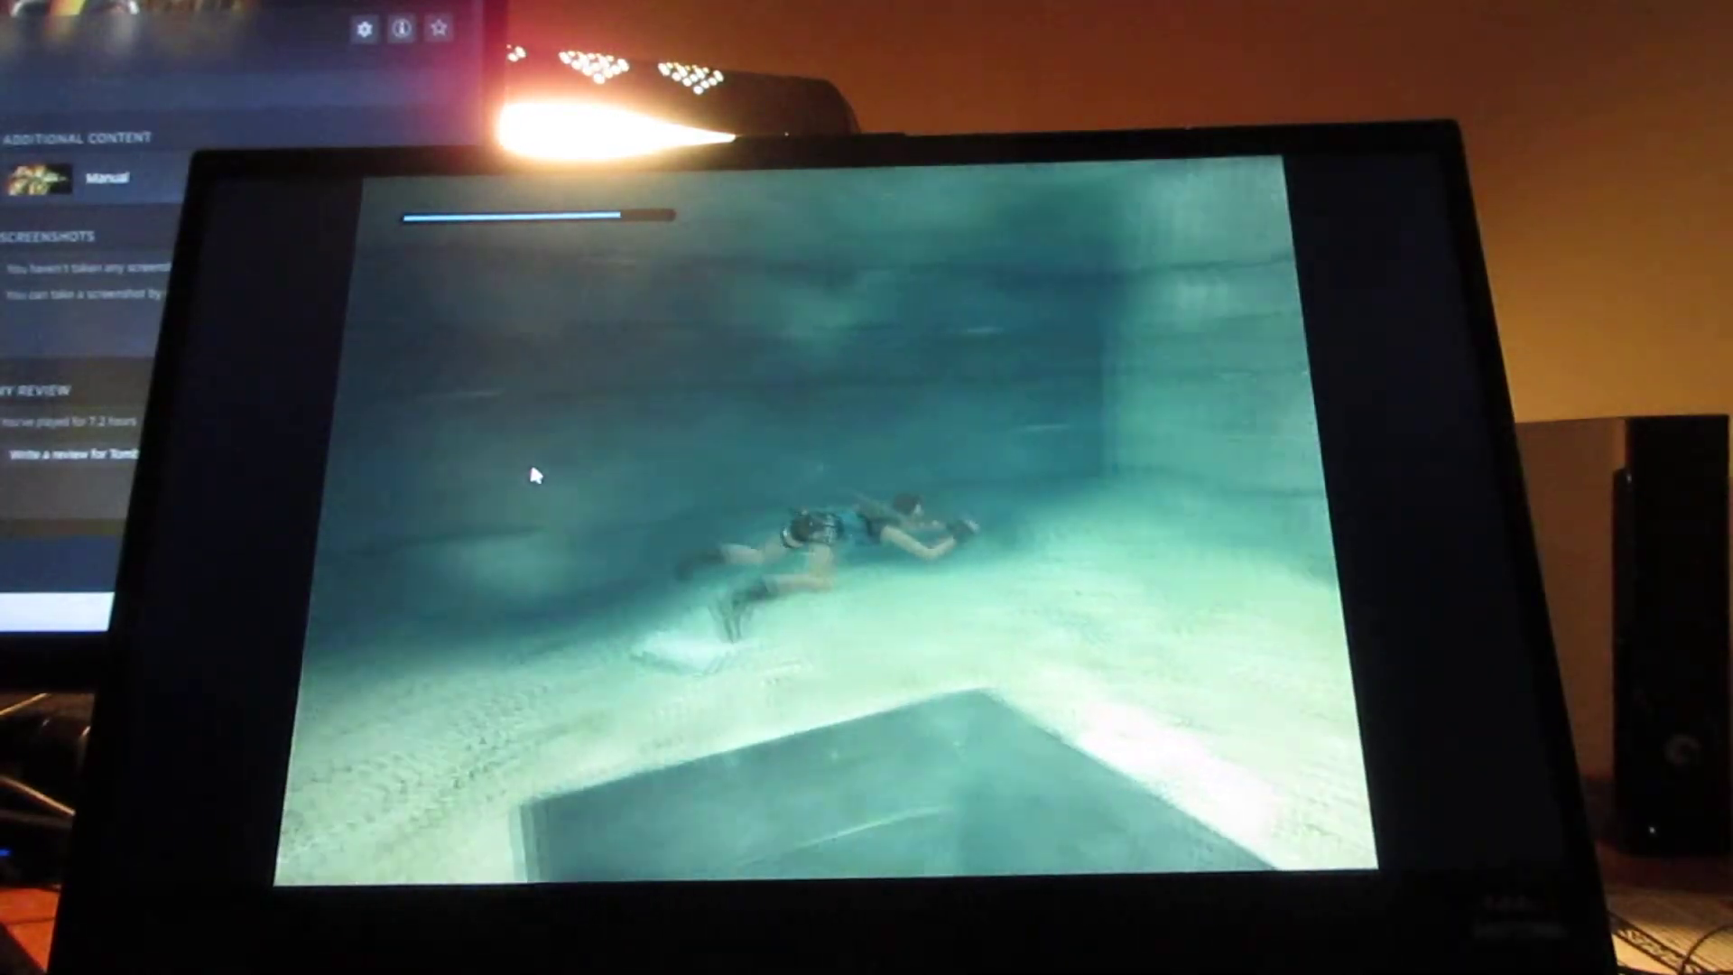
key("Up")
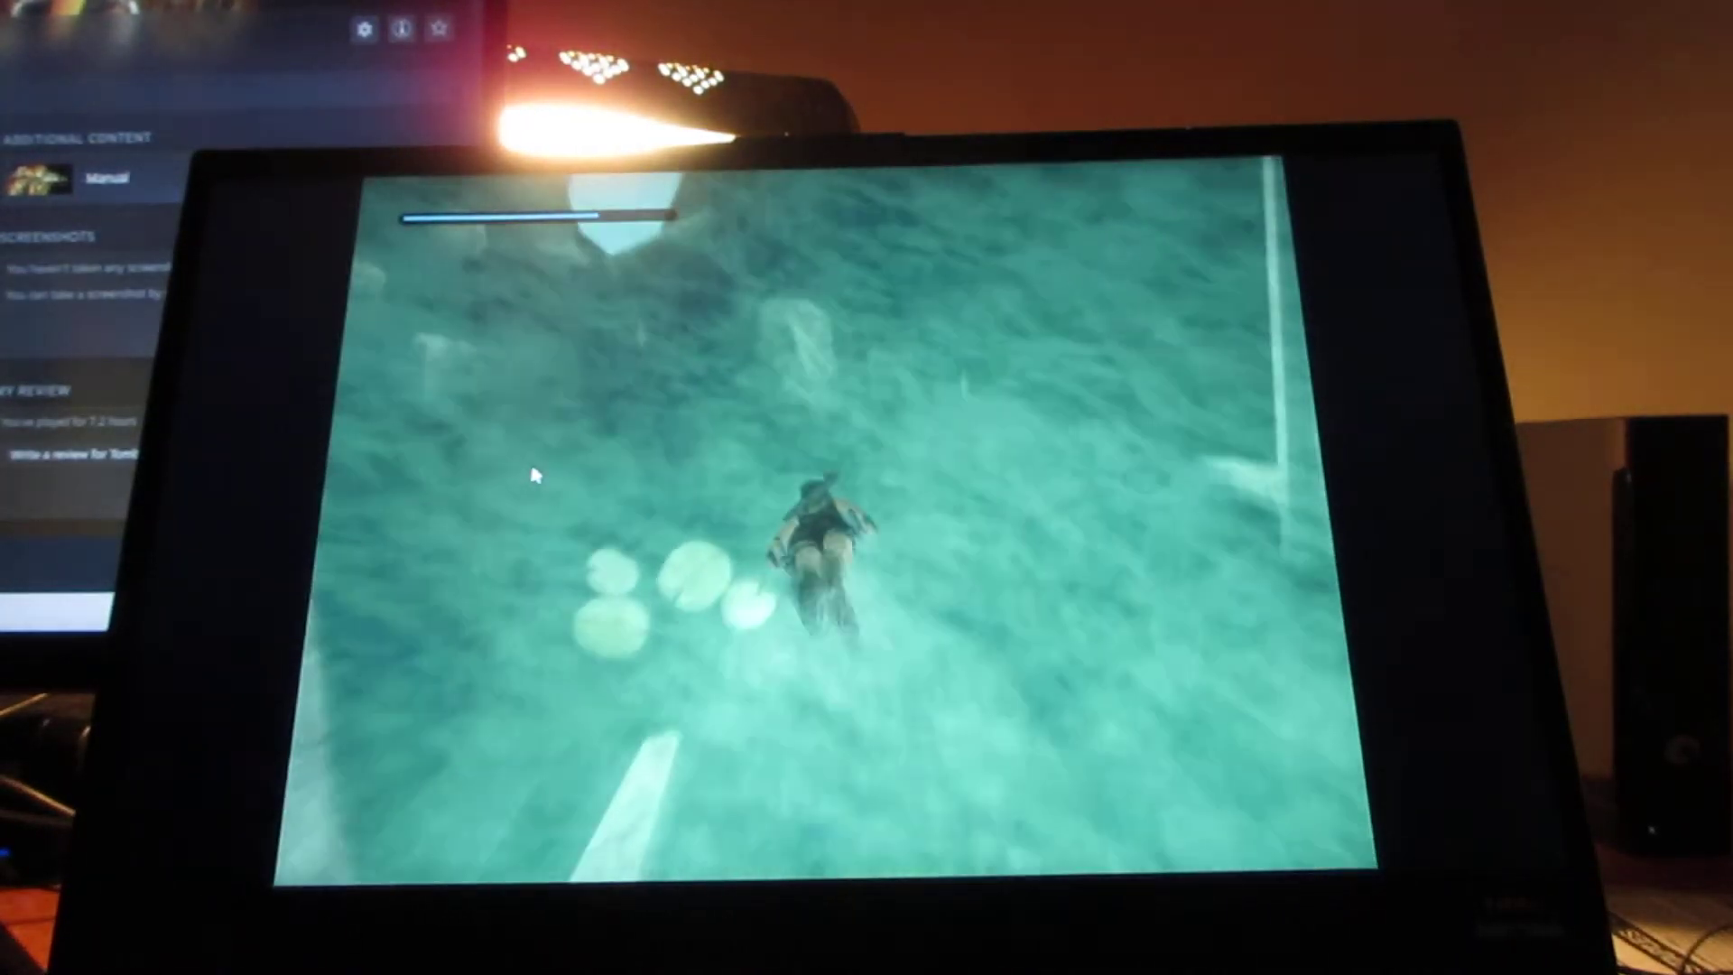
key("Up")
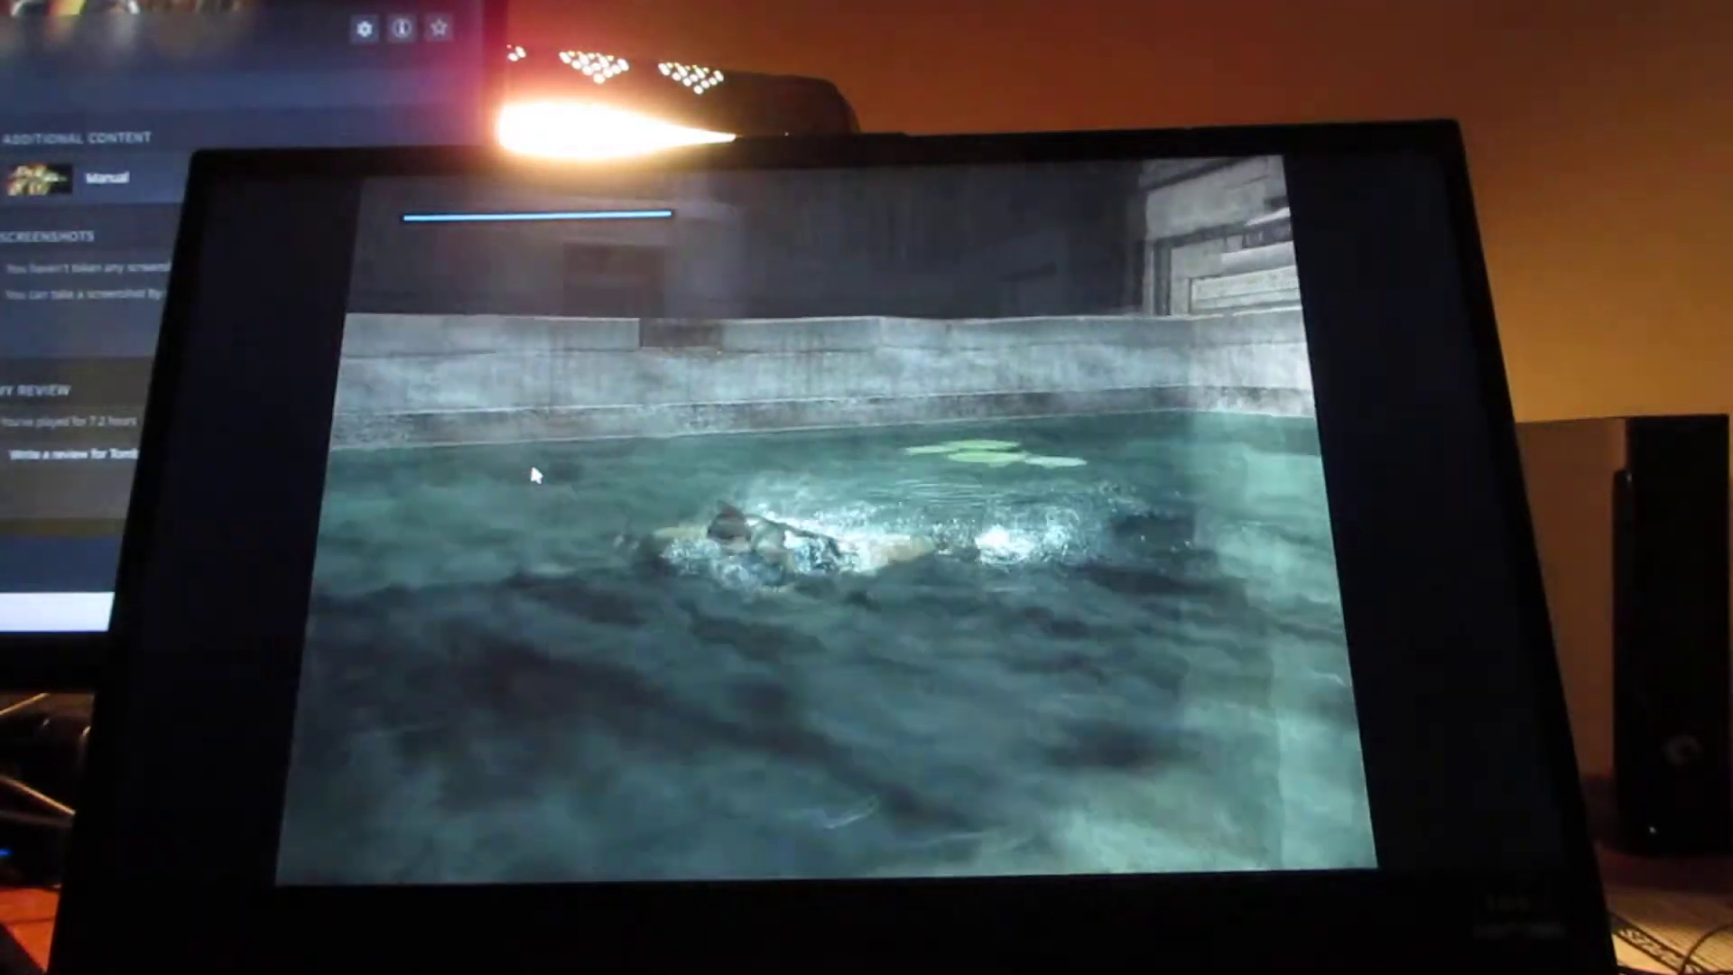
key("ctrl")
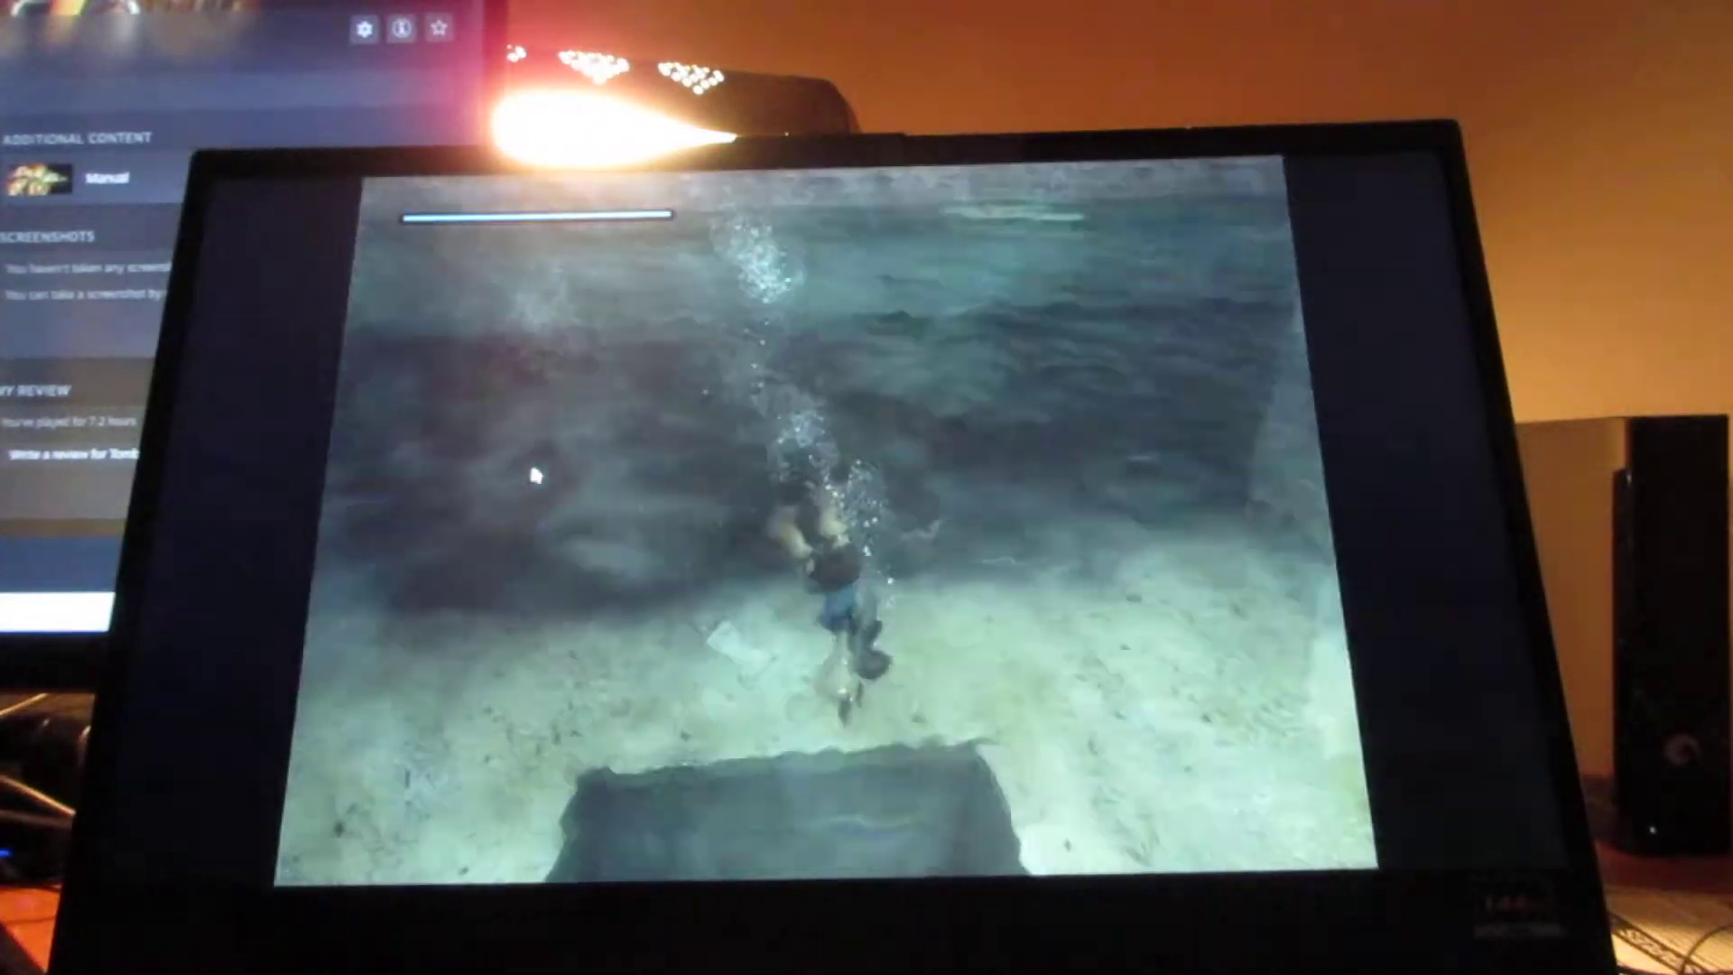
key("Up")
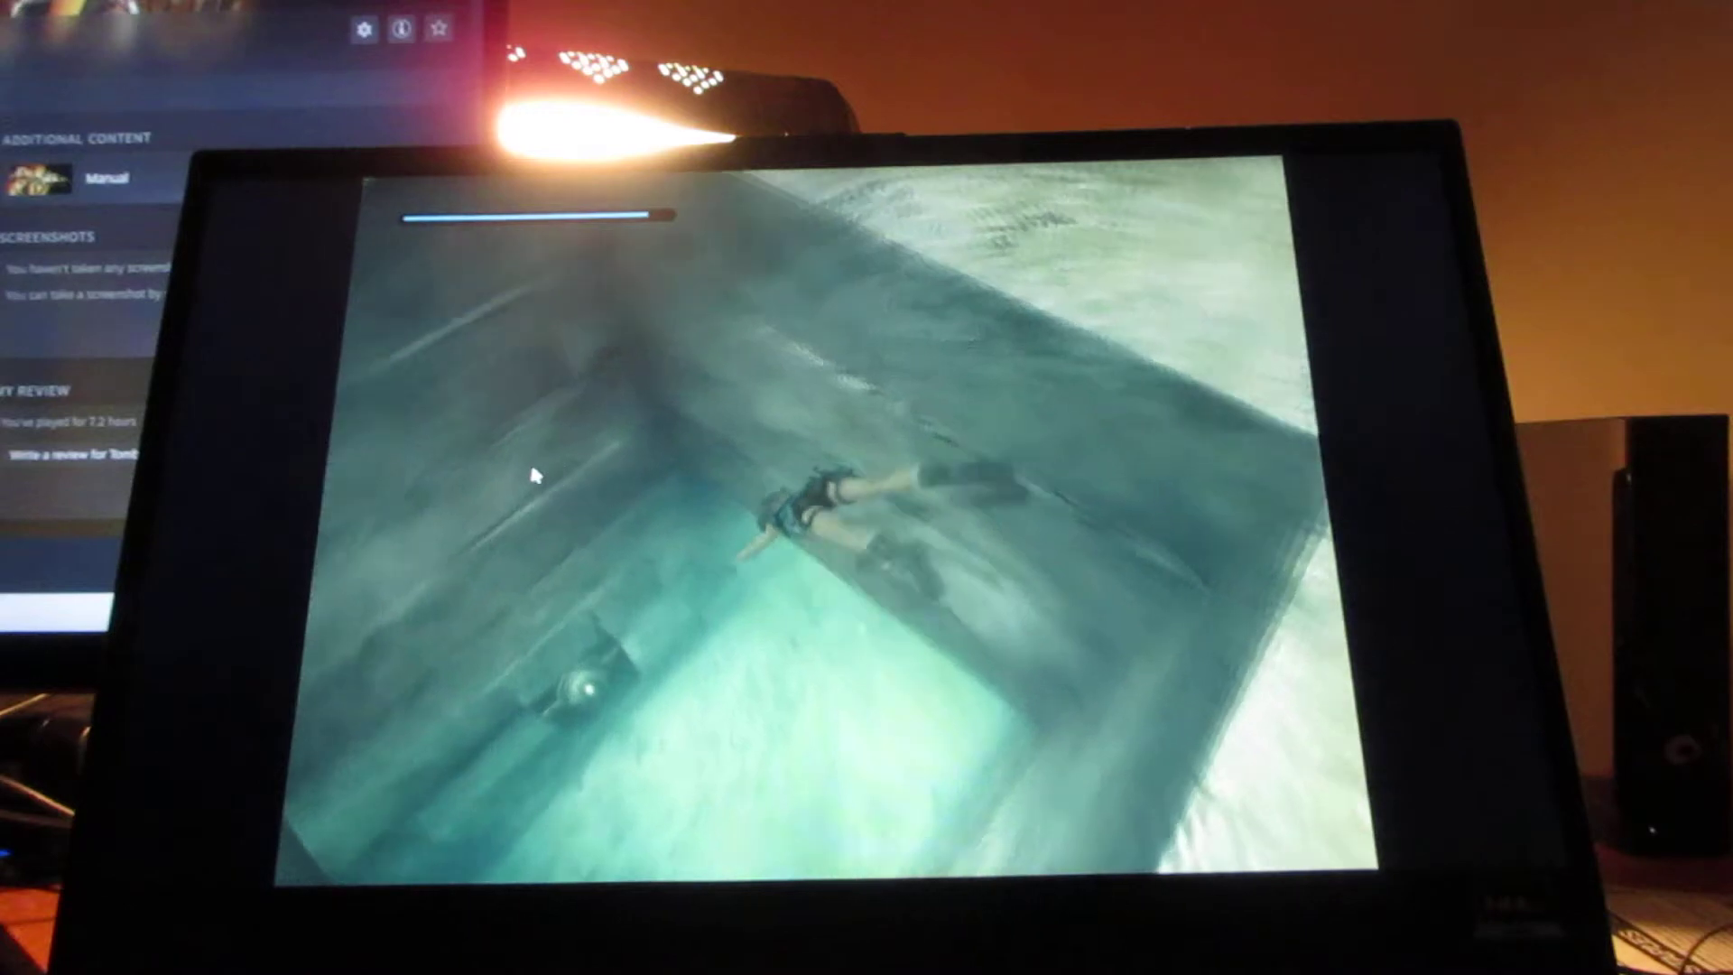
key("Up")
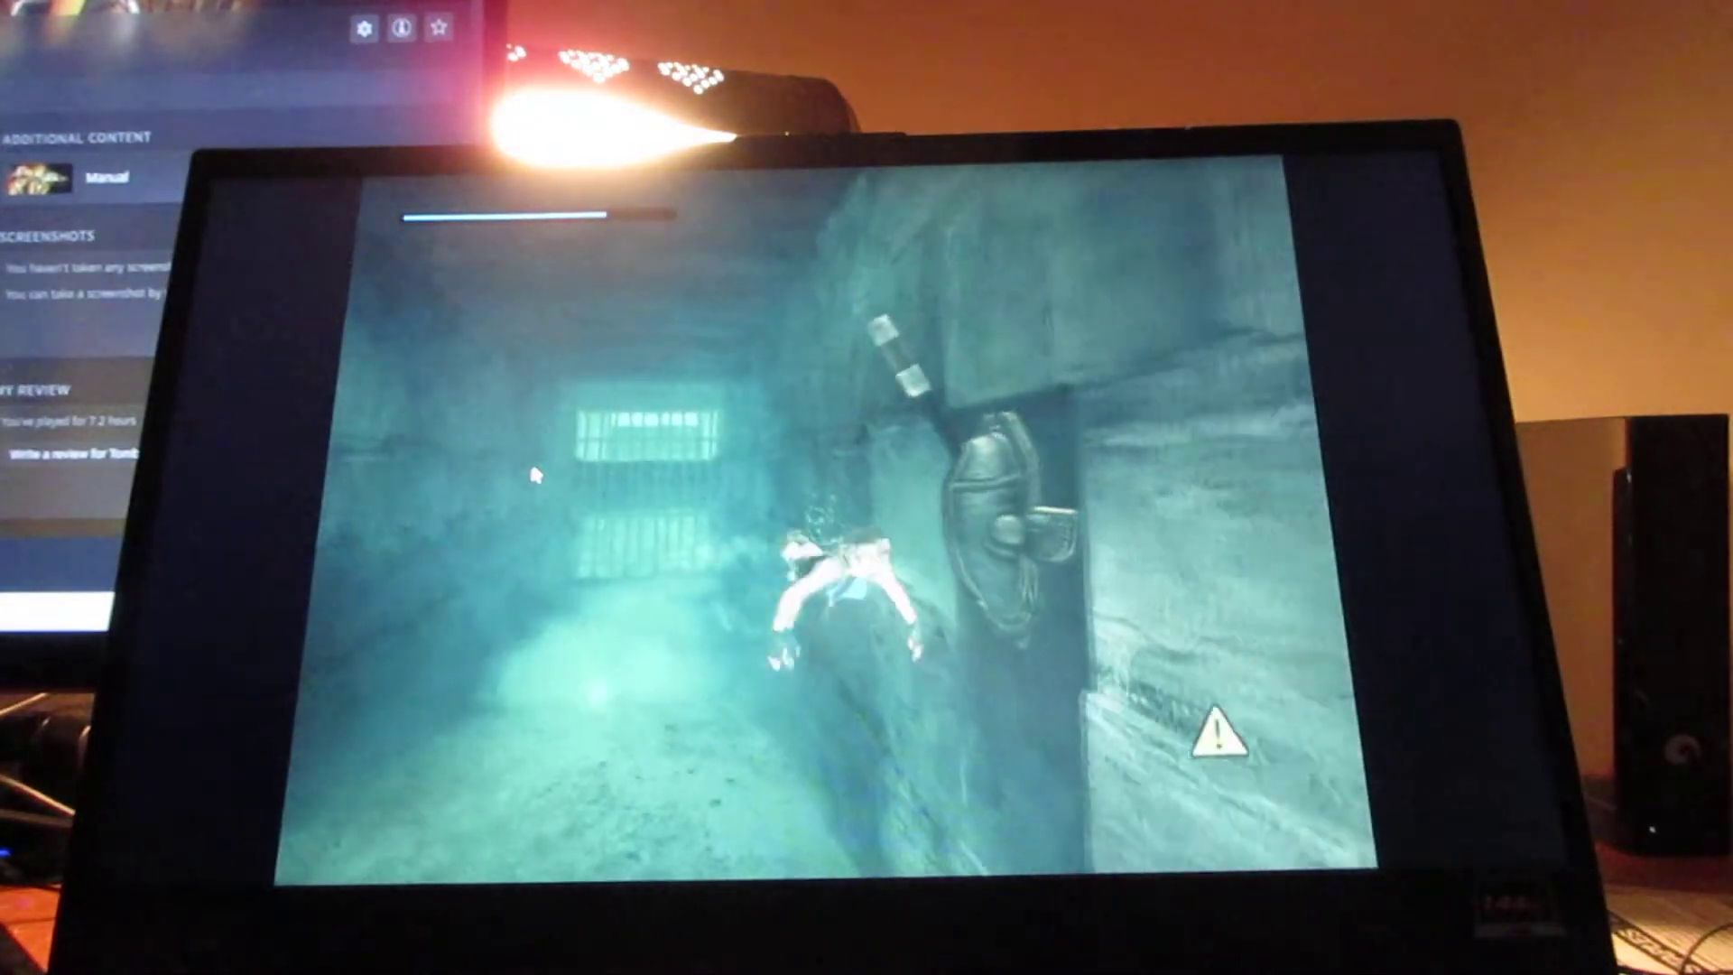
key("ctrl")
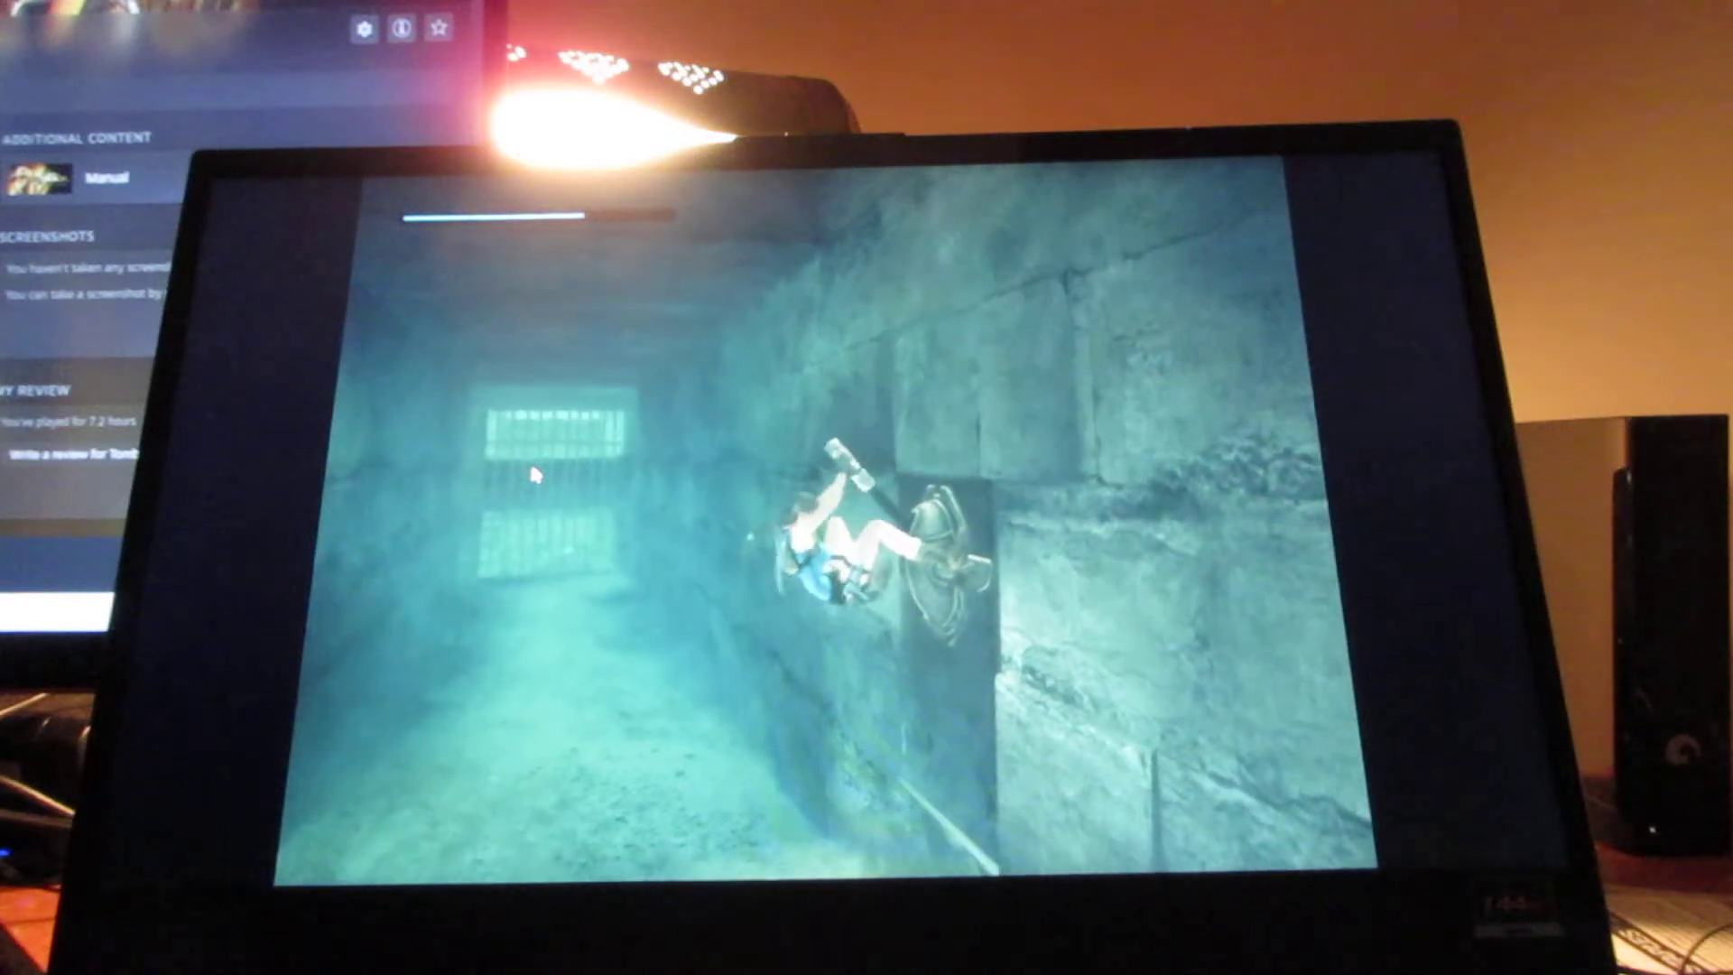
key("Up")
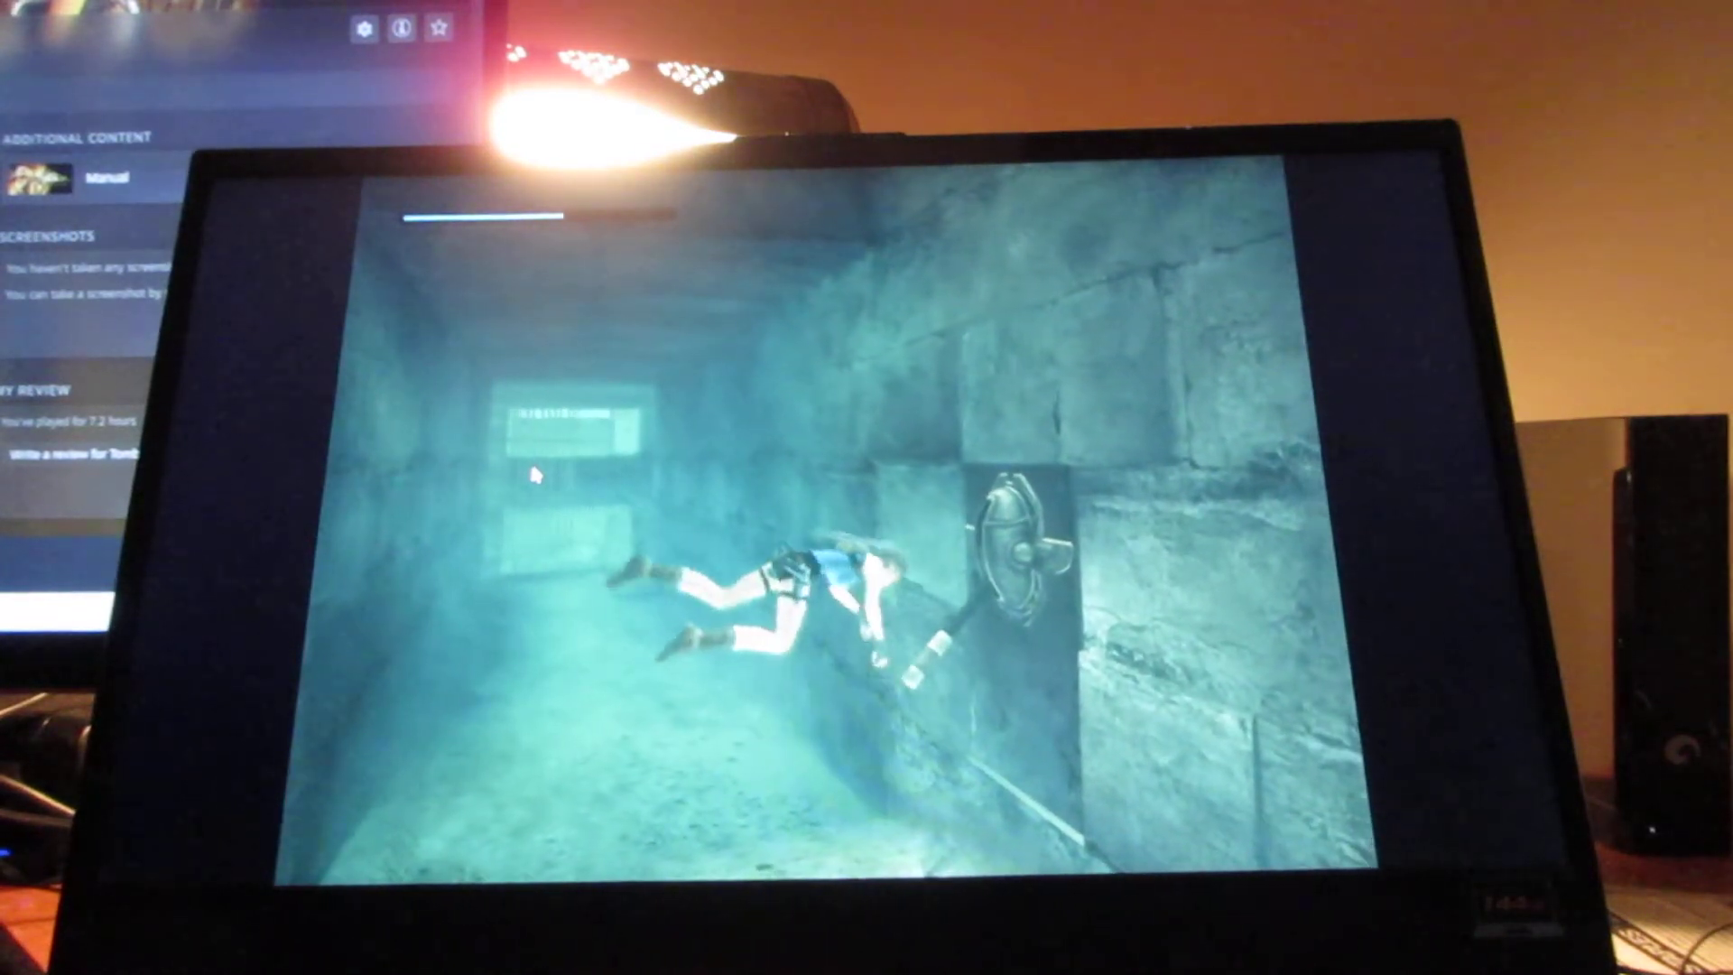
key("Up")
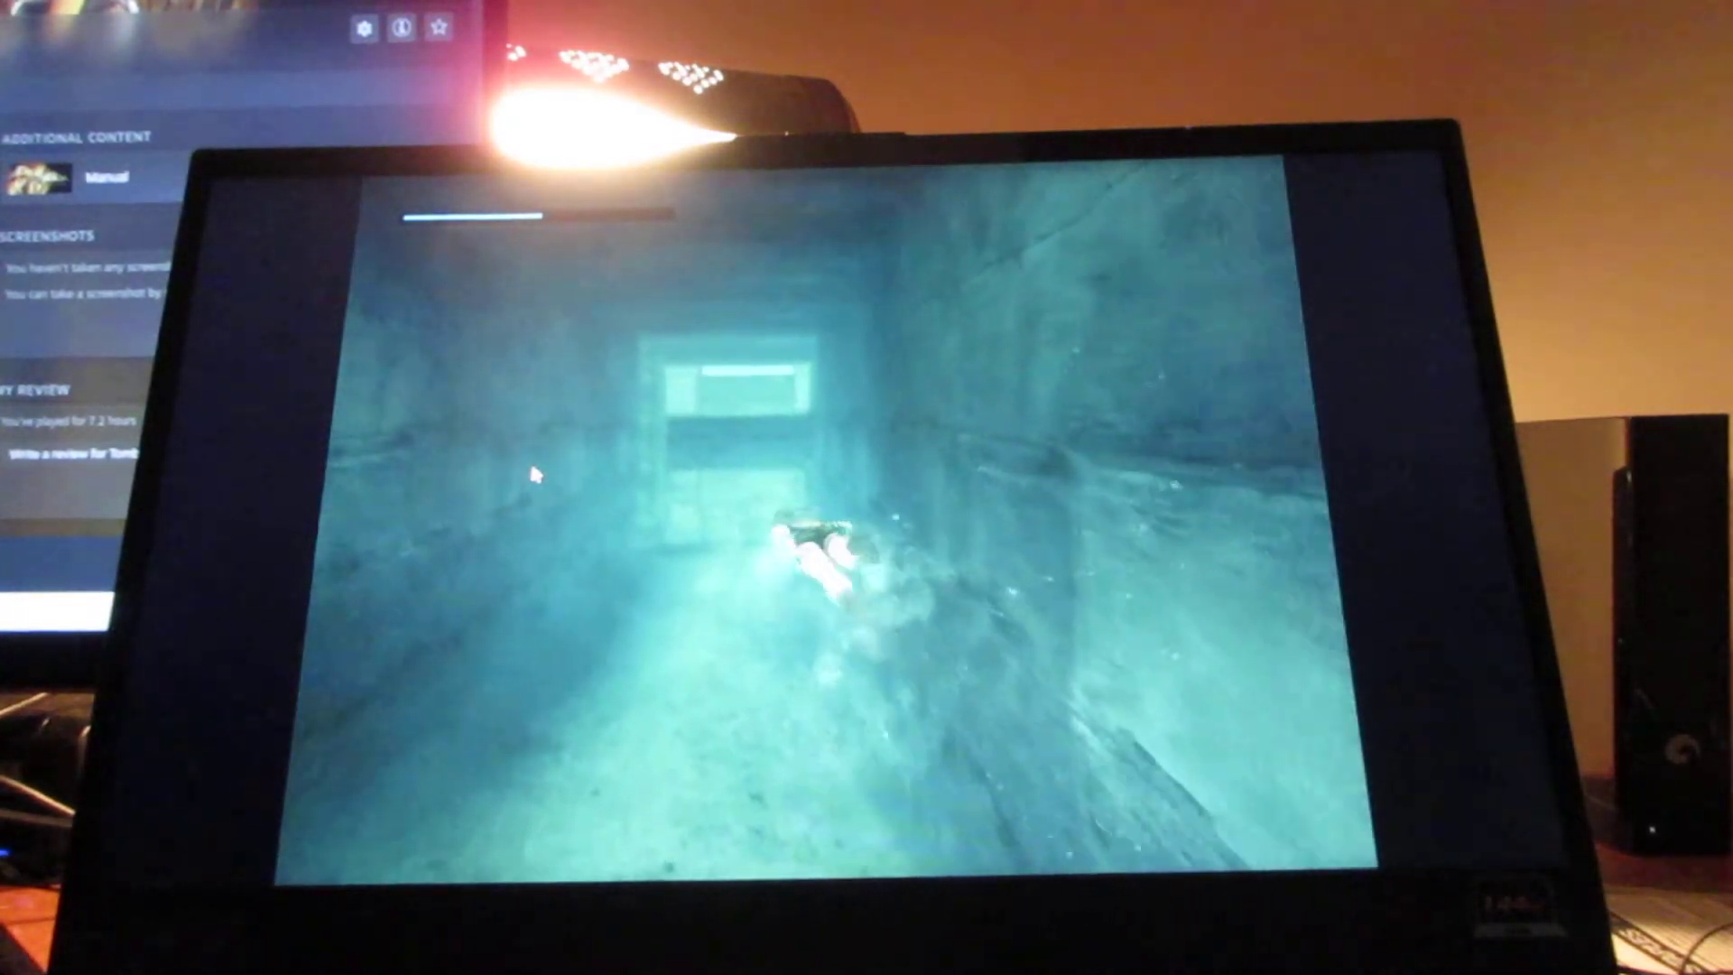
key("Up")
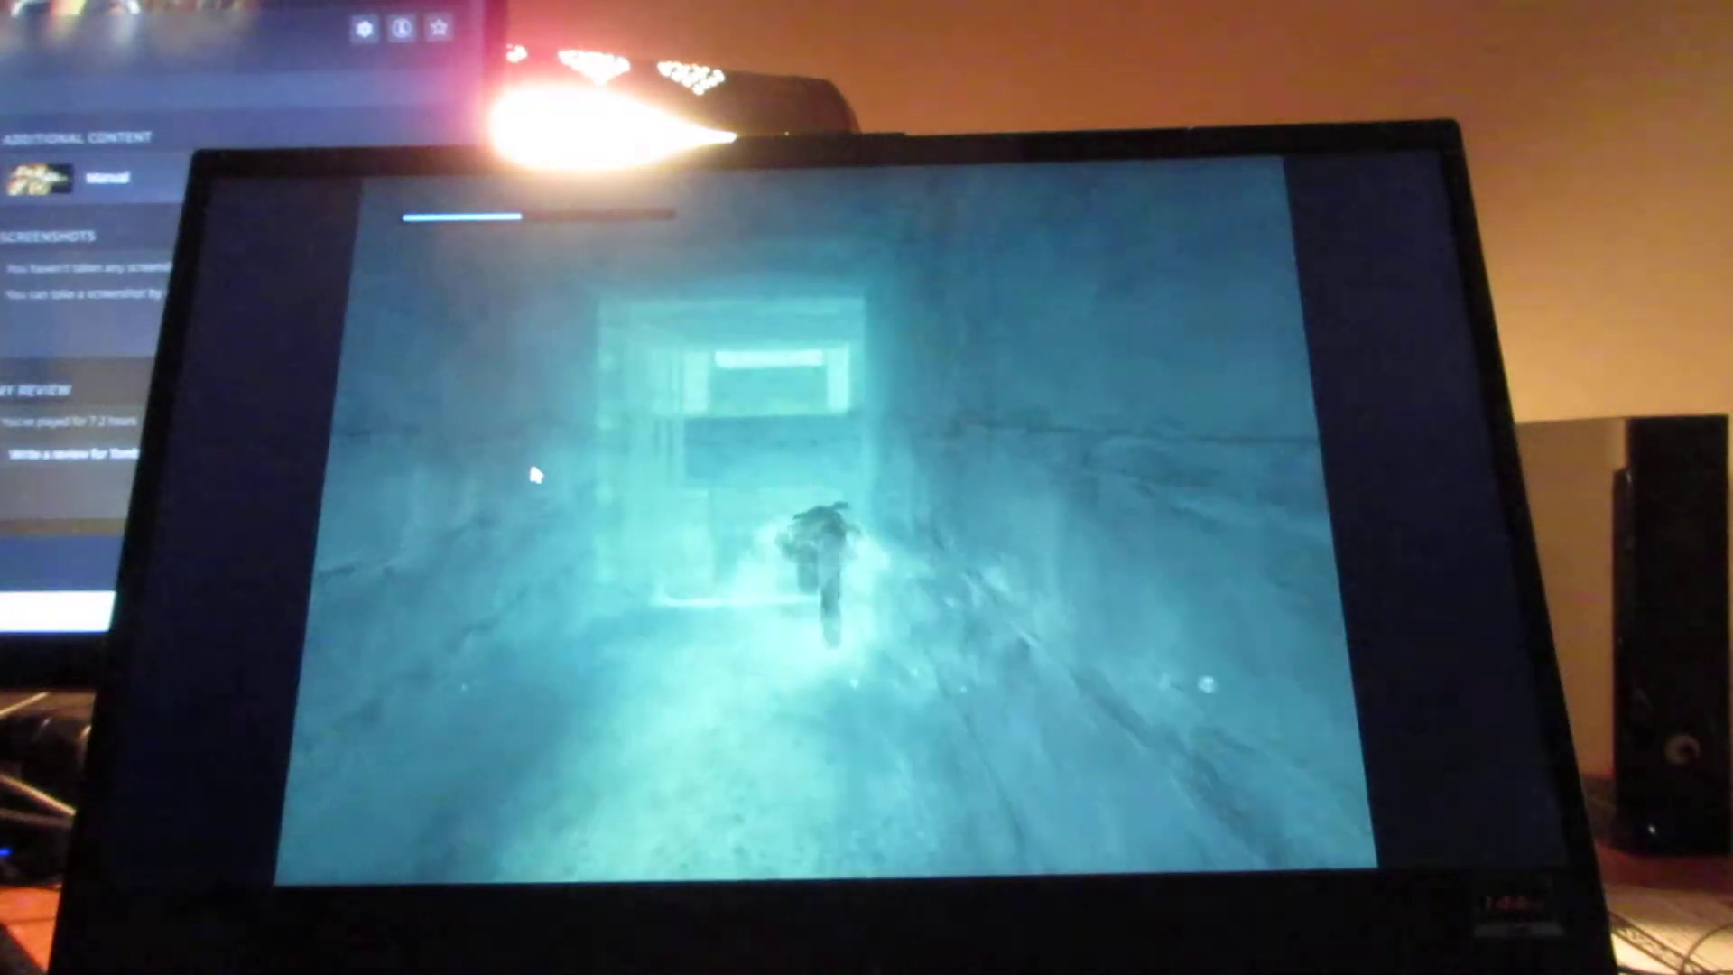
key("Up")
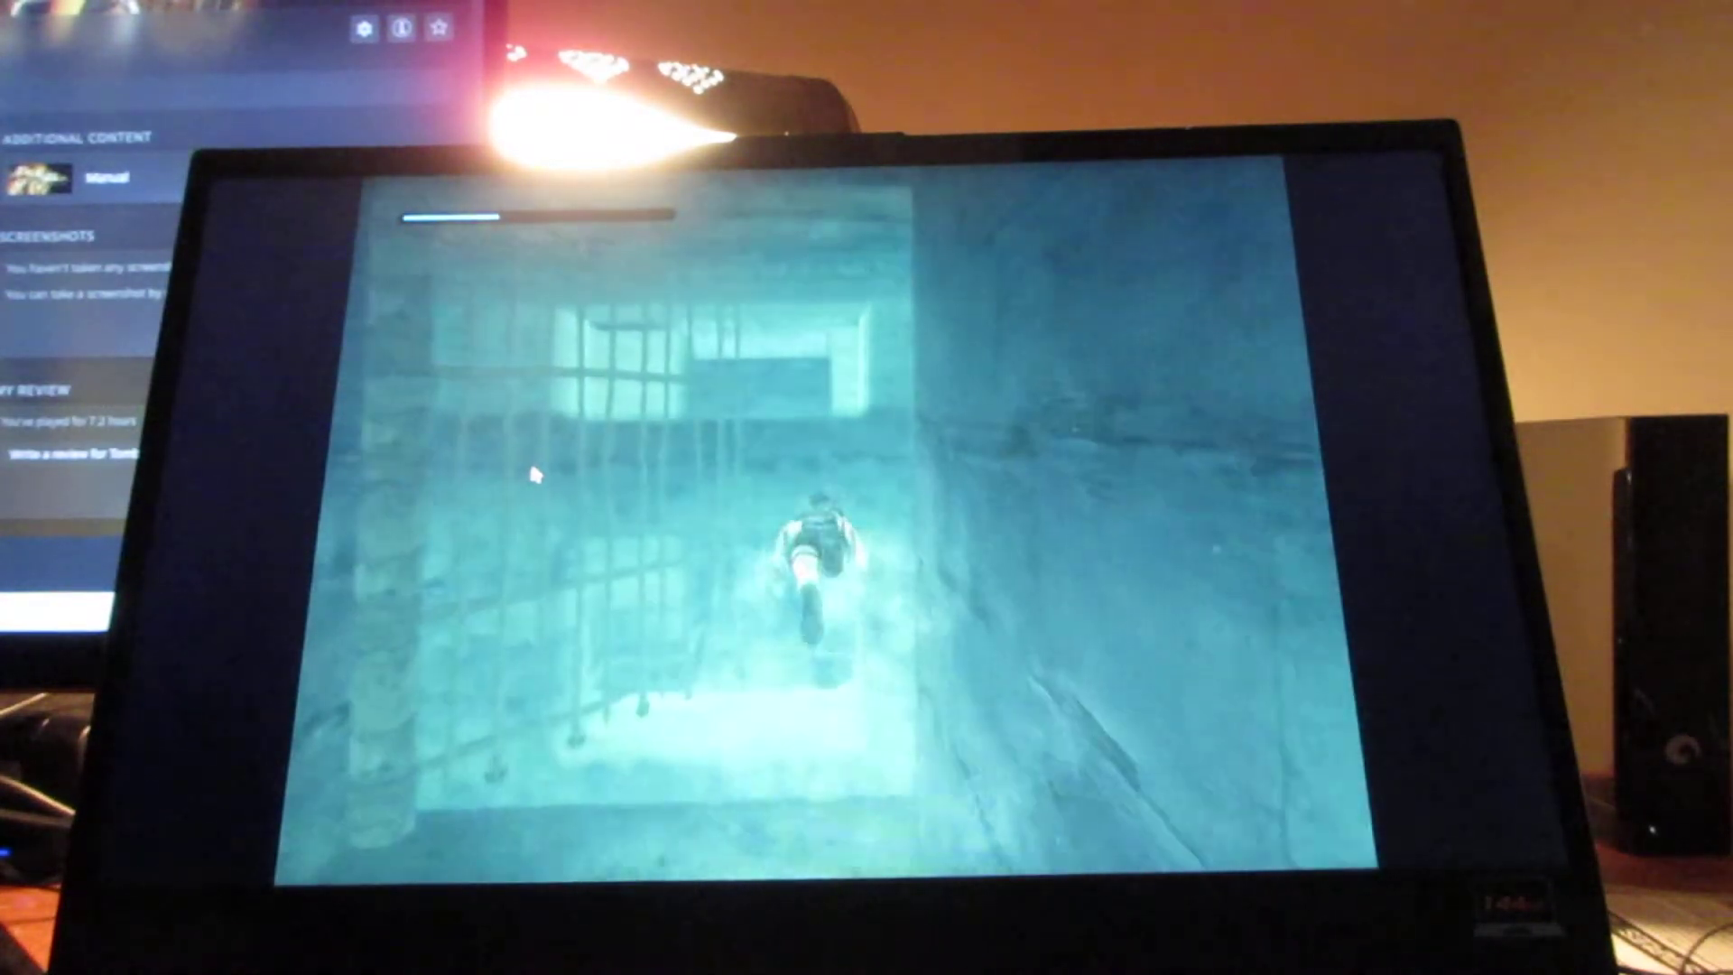
key("Up")
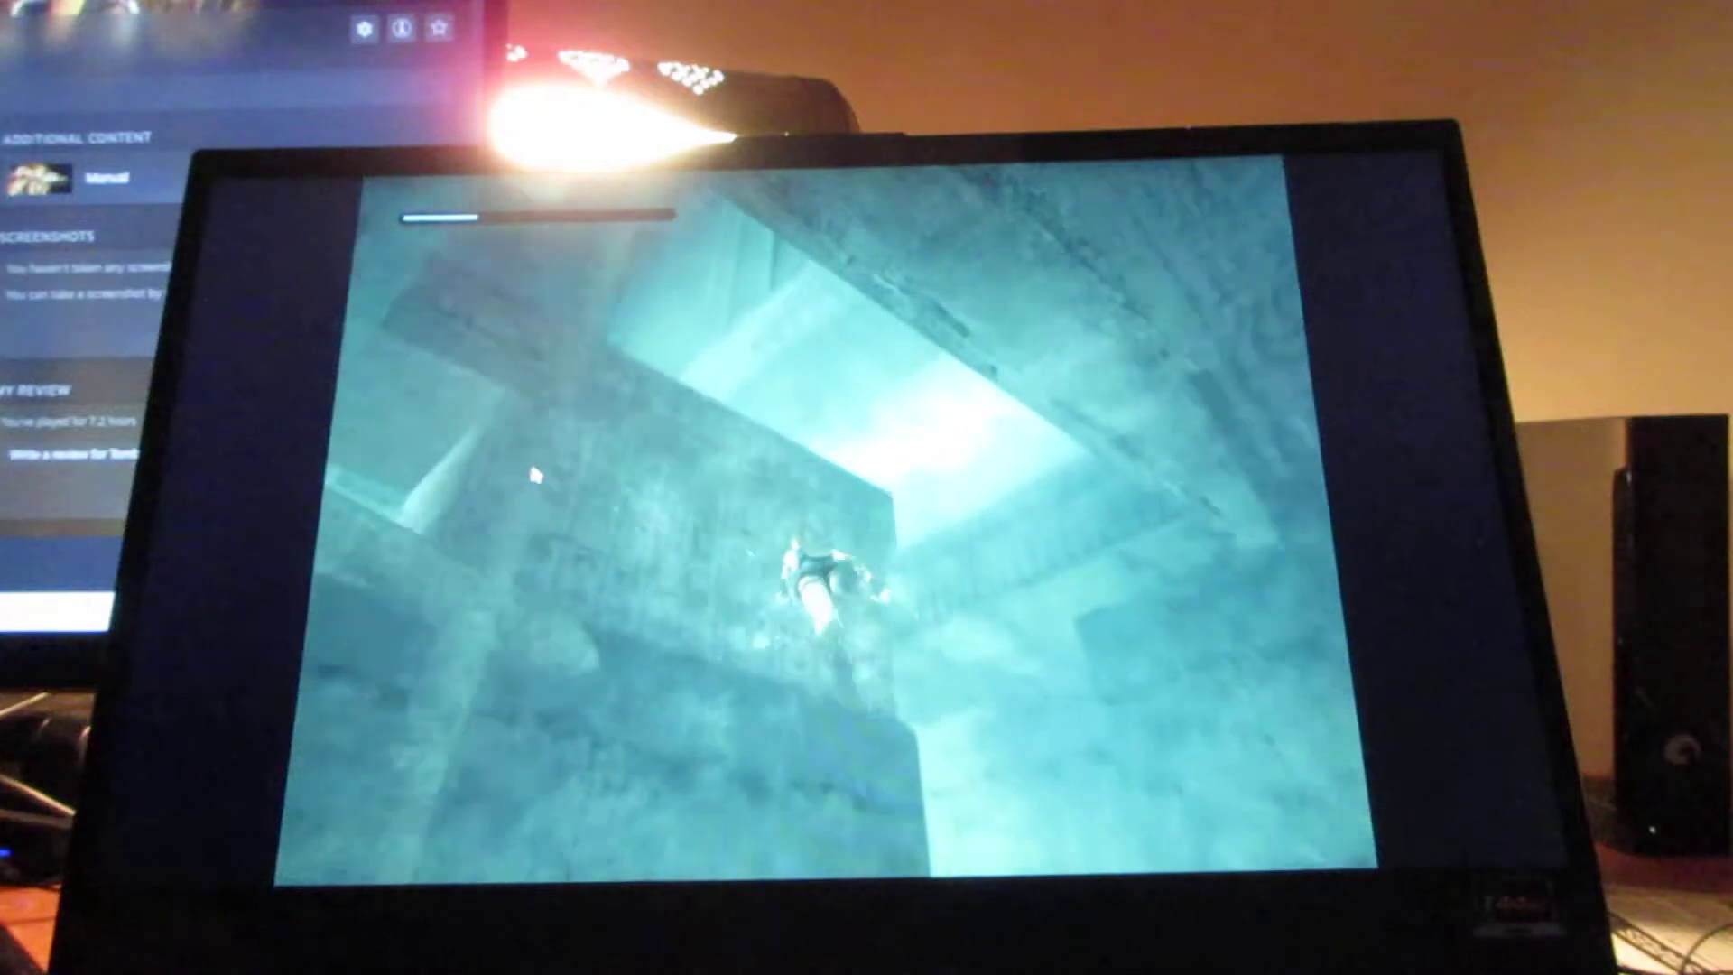
key("Up")
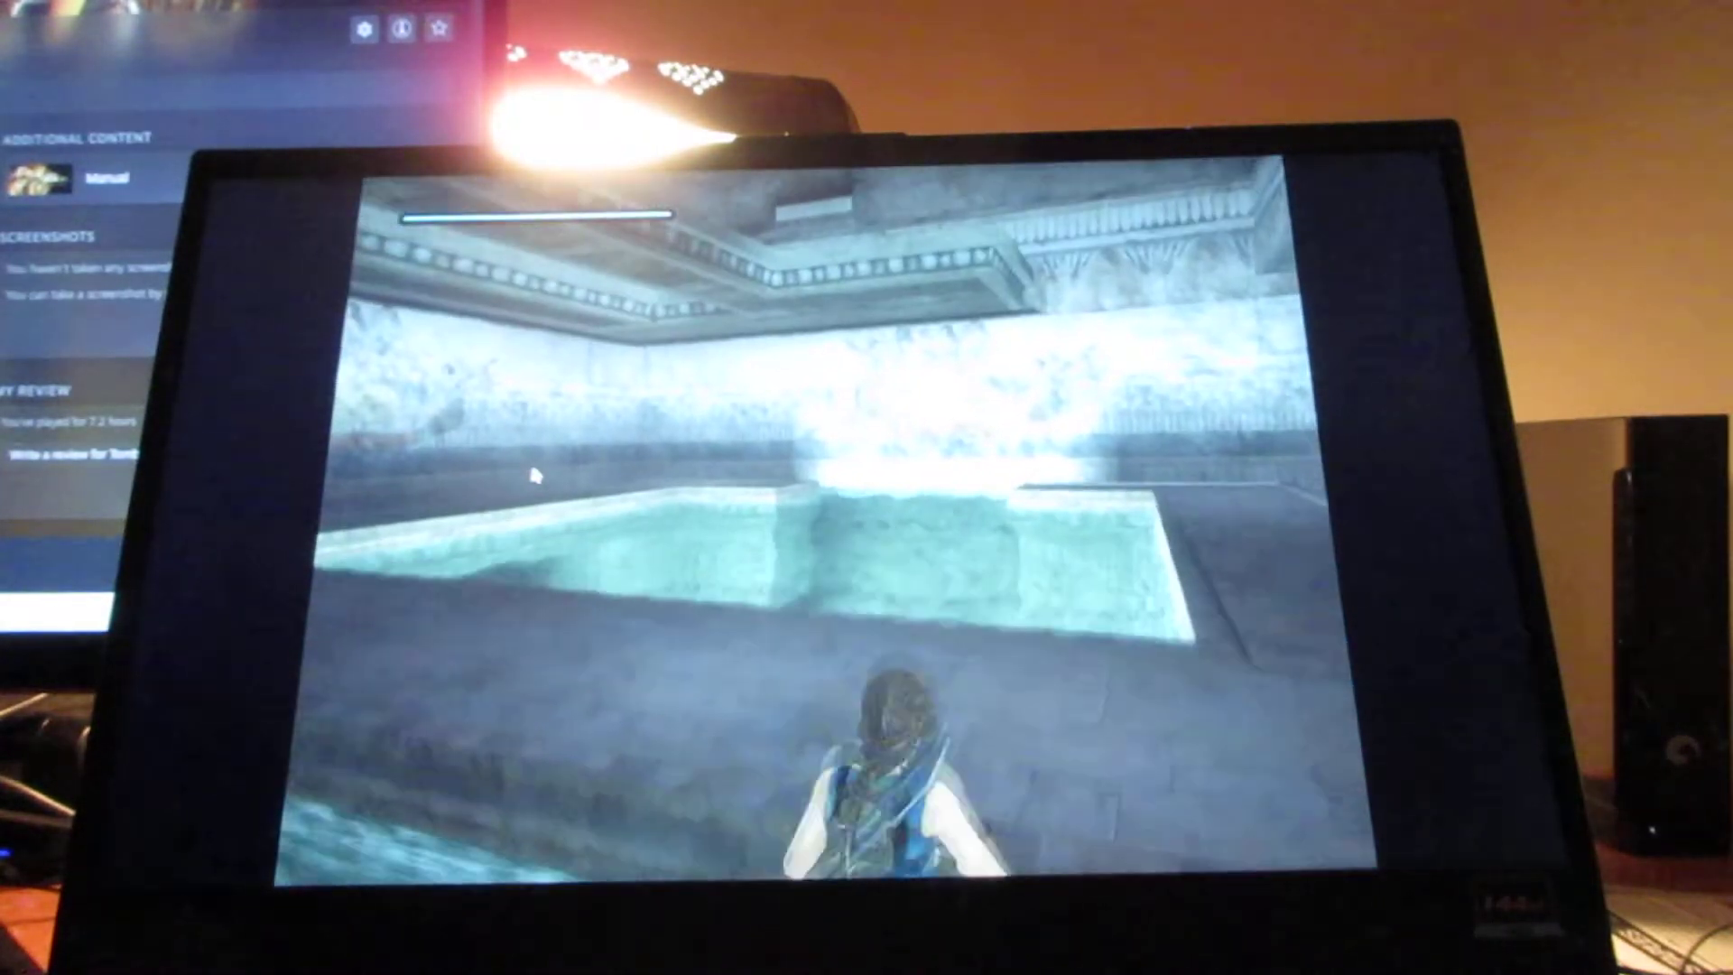
key("Up")
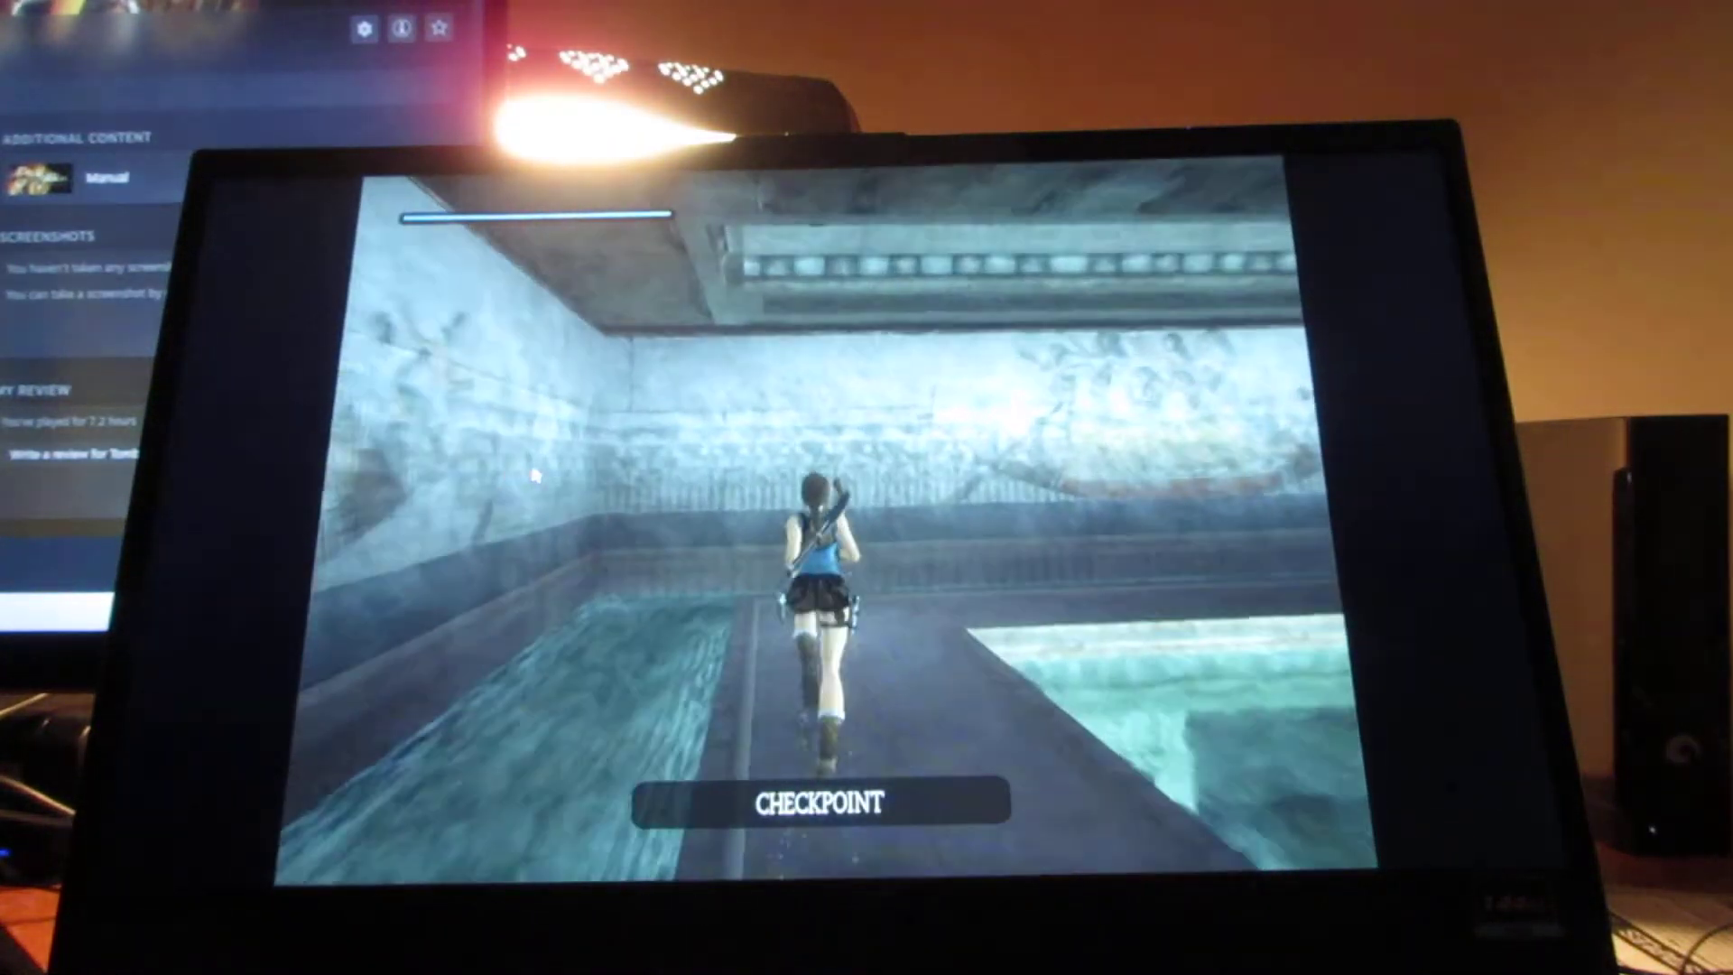
key("Right")
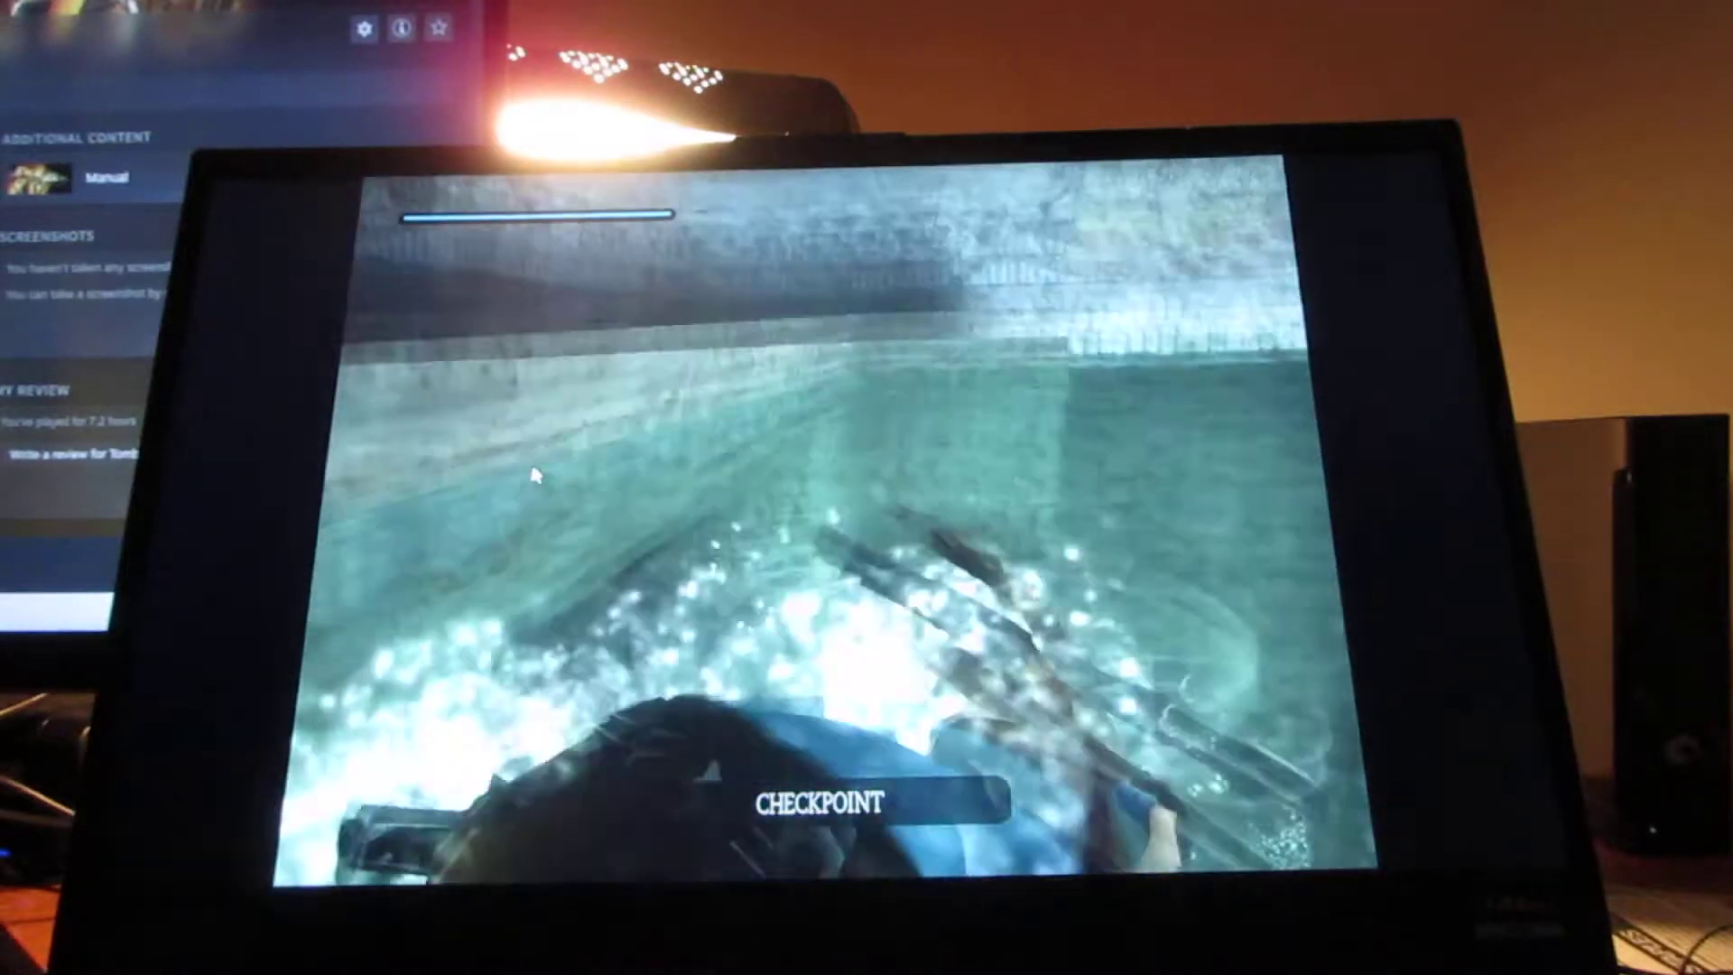
key("Up")
key("Up")
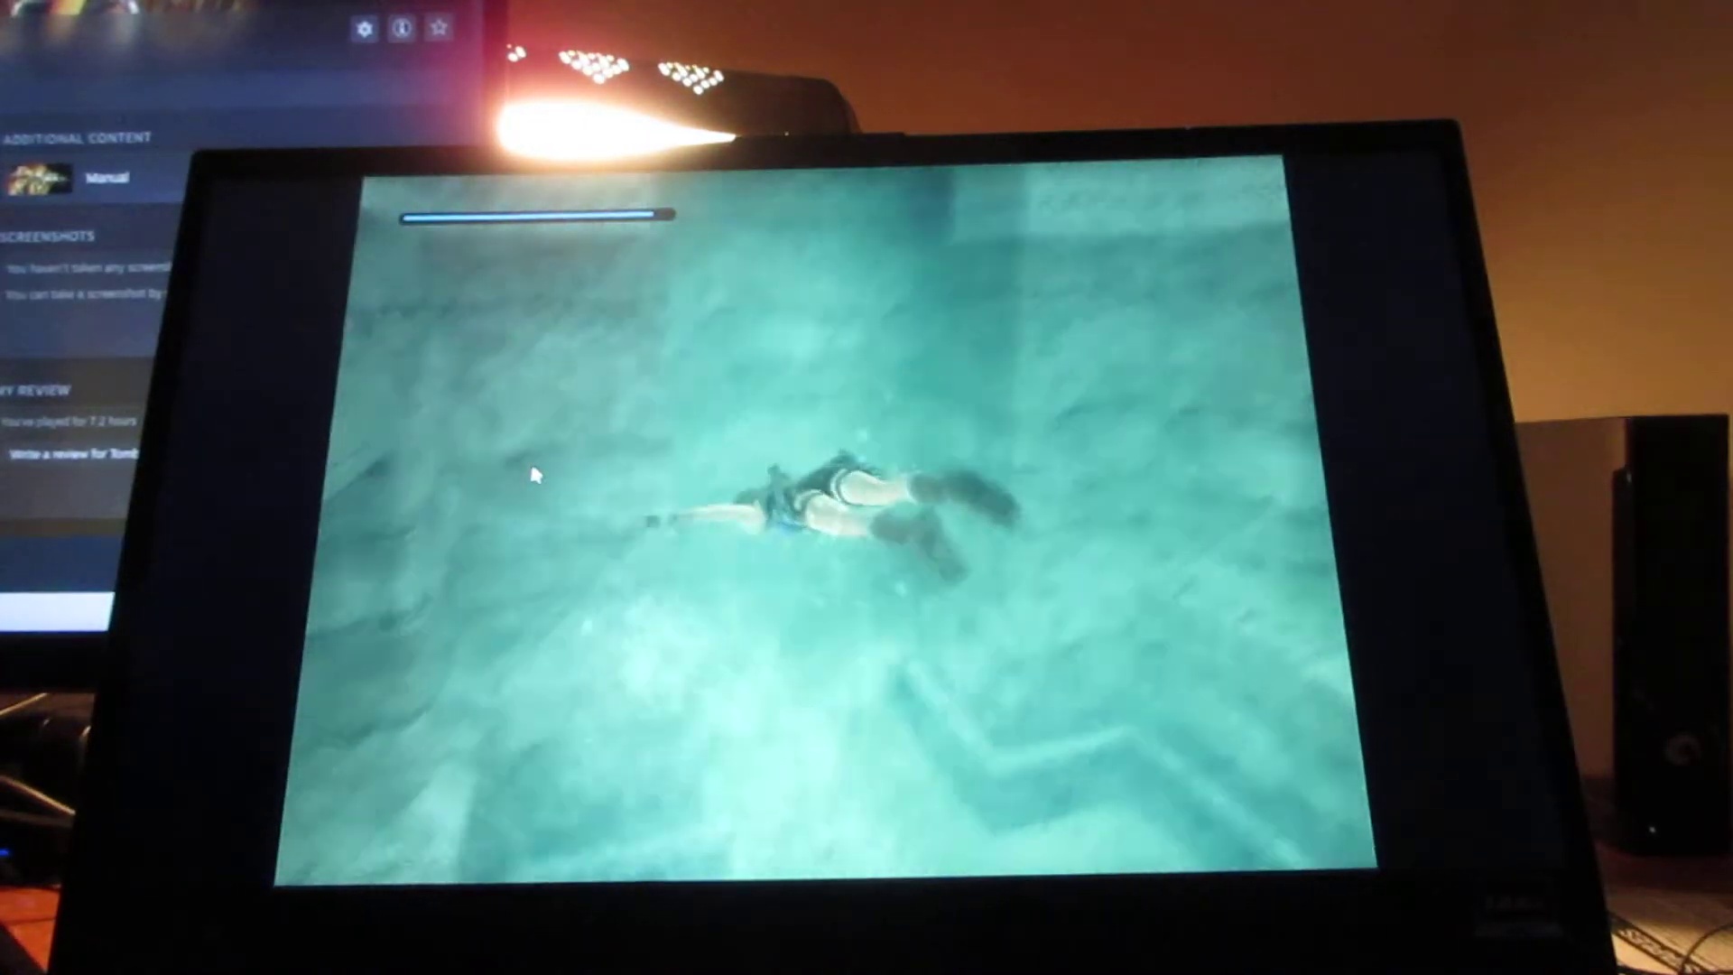
key("Up")
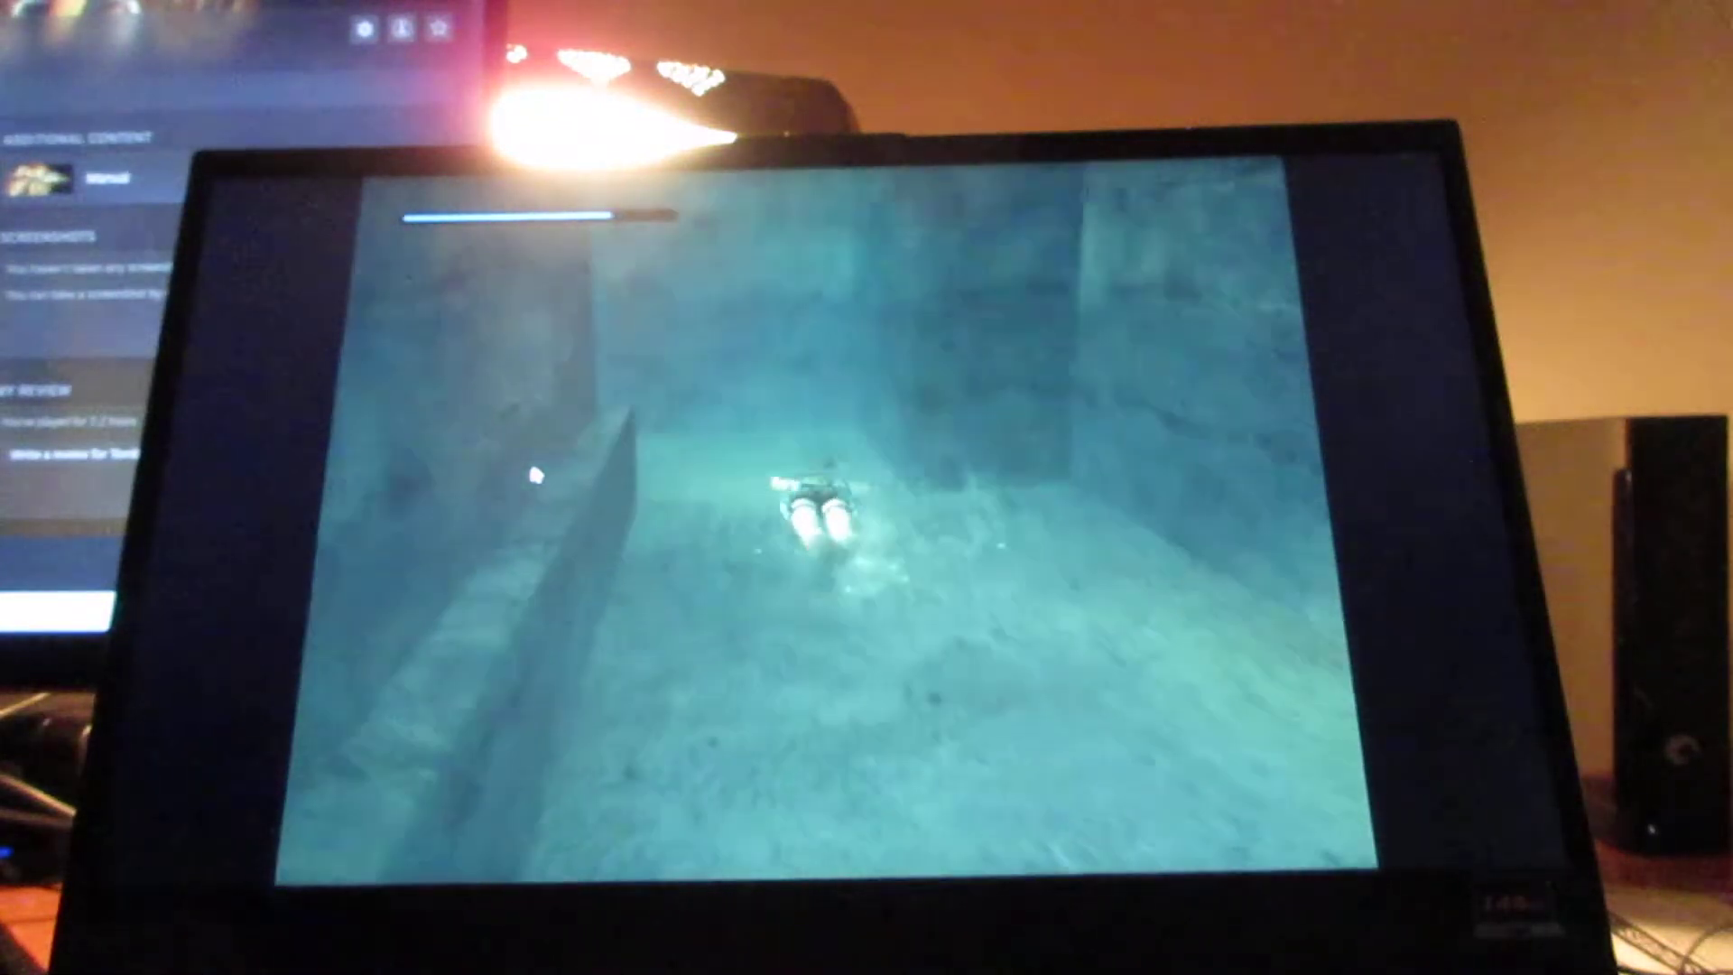
key("Left")
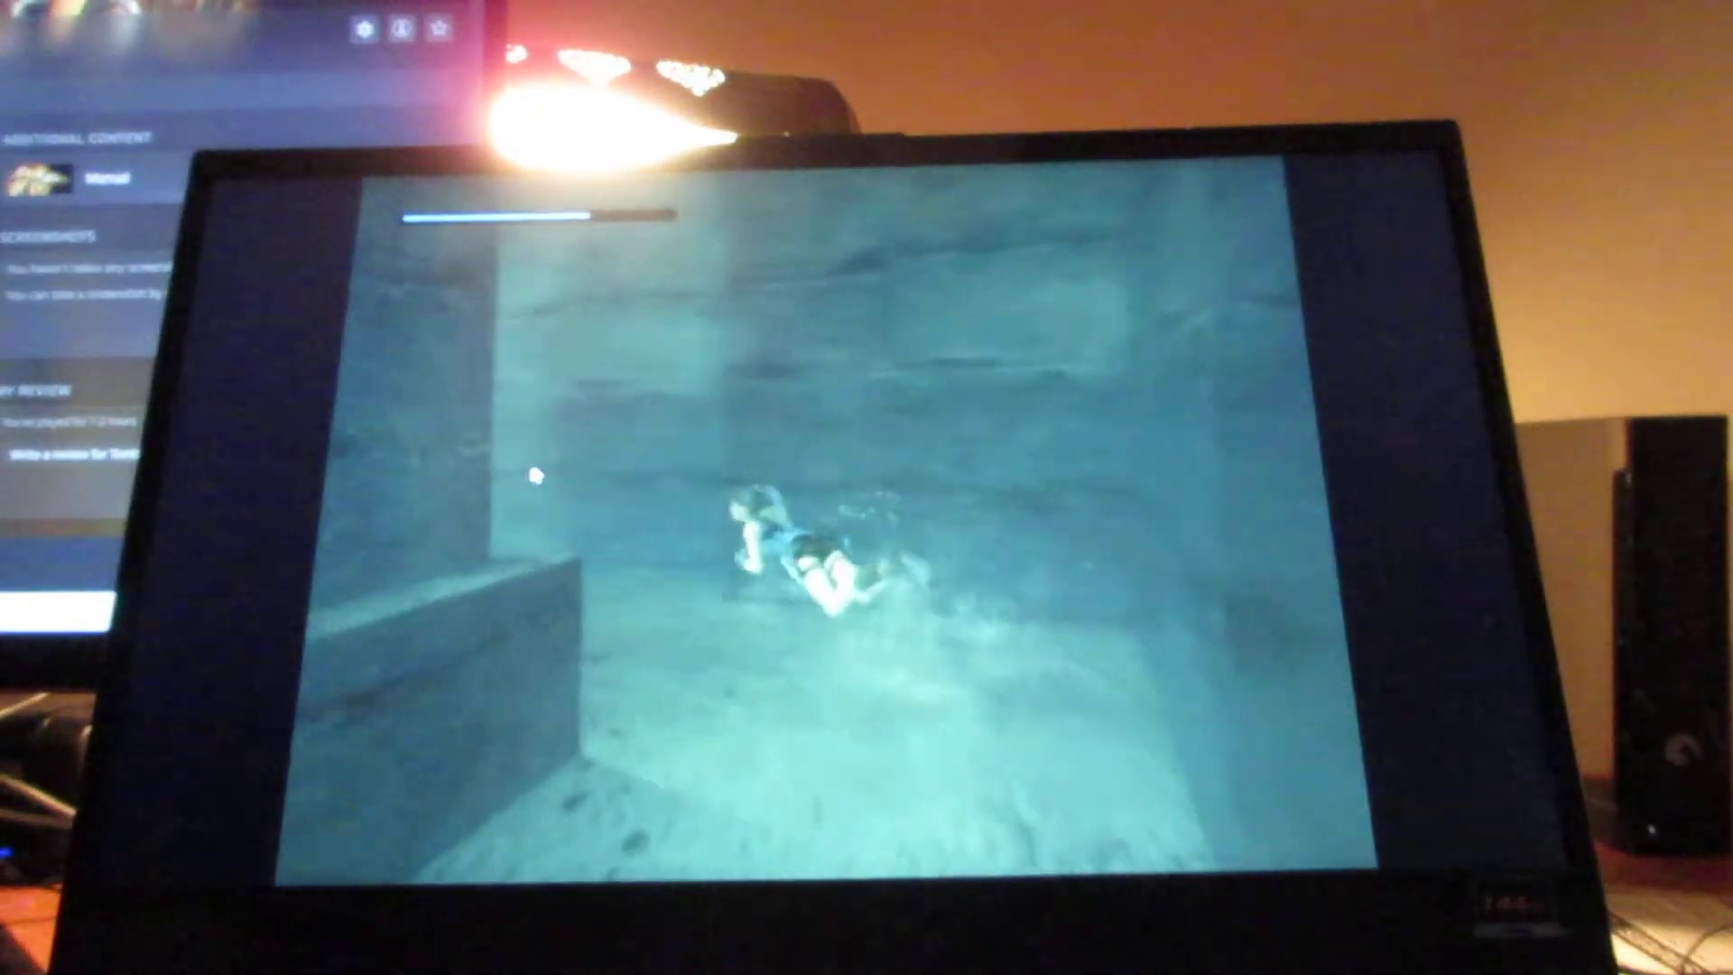
key("Up")
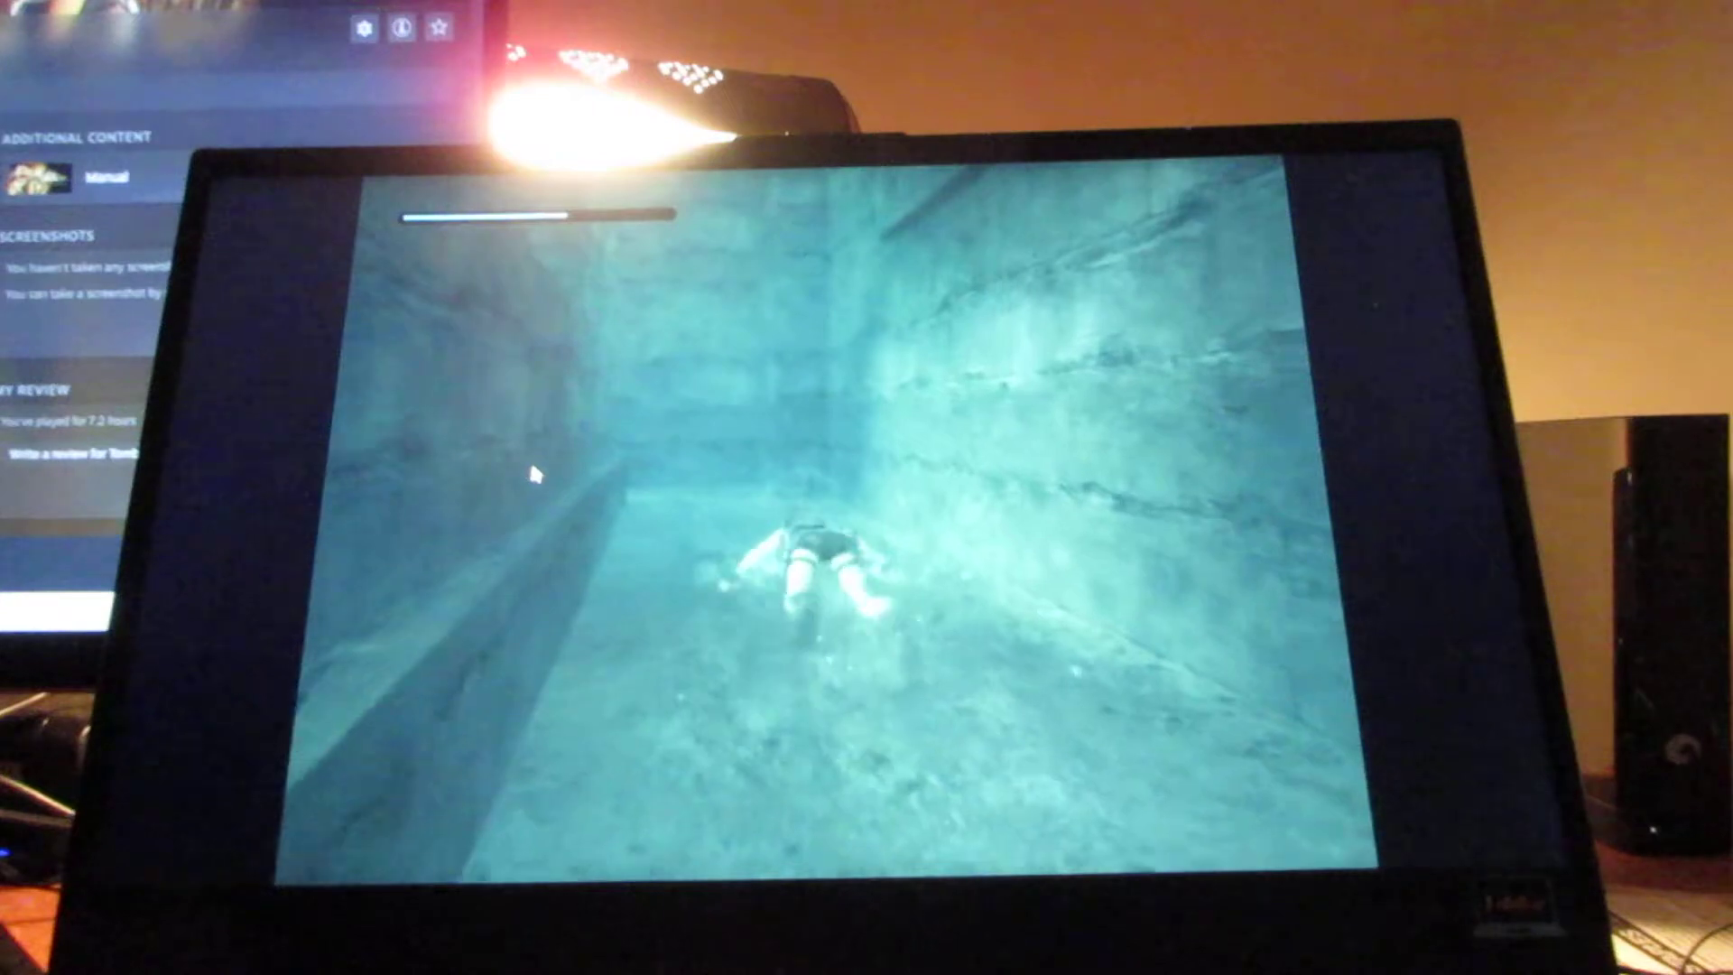
key("Right")
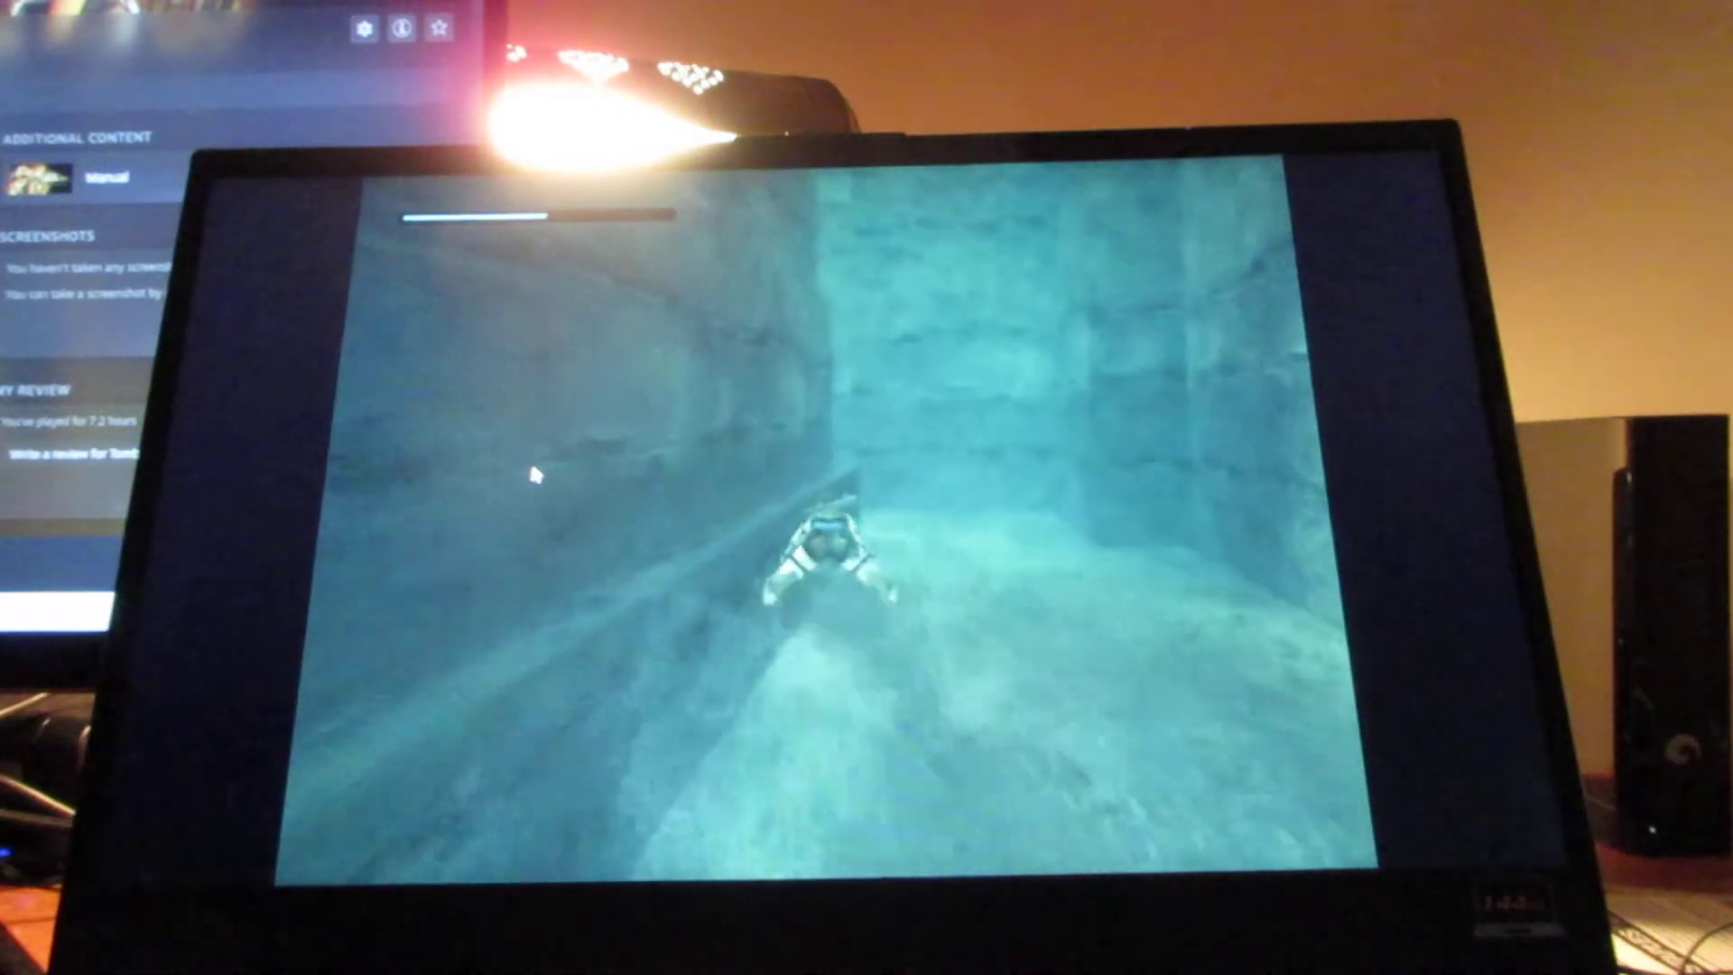
key("Right")
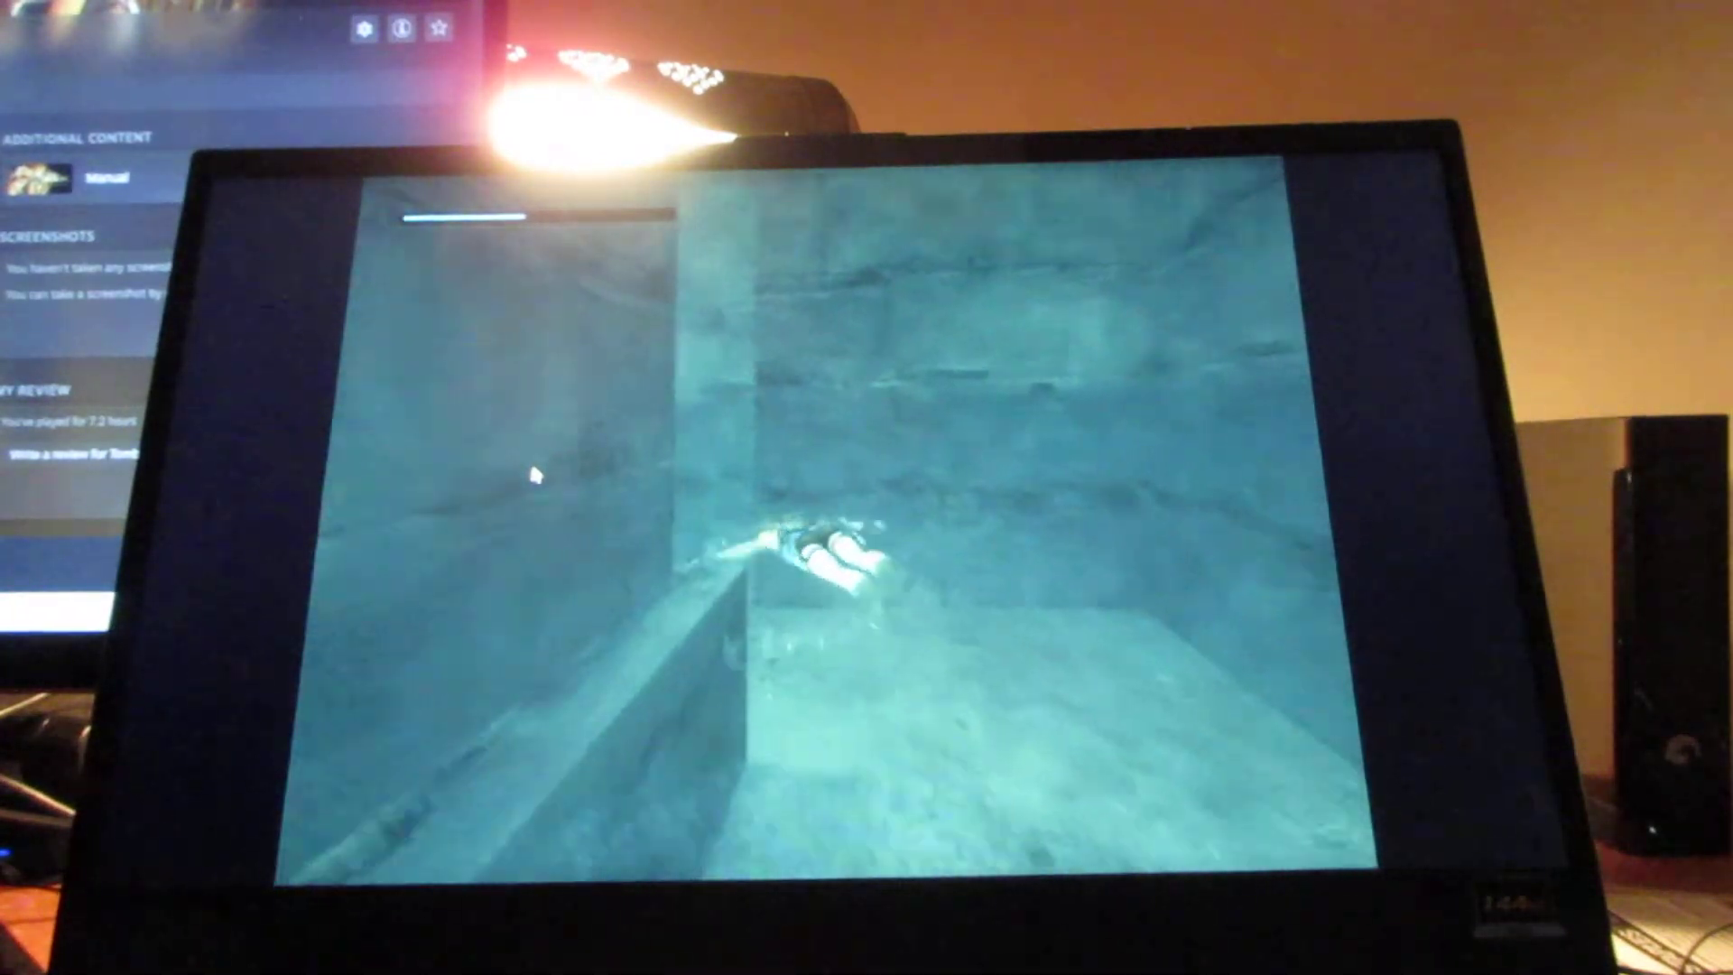
key("Left")
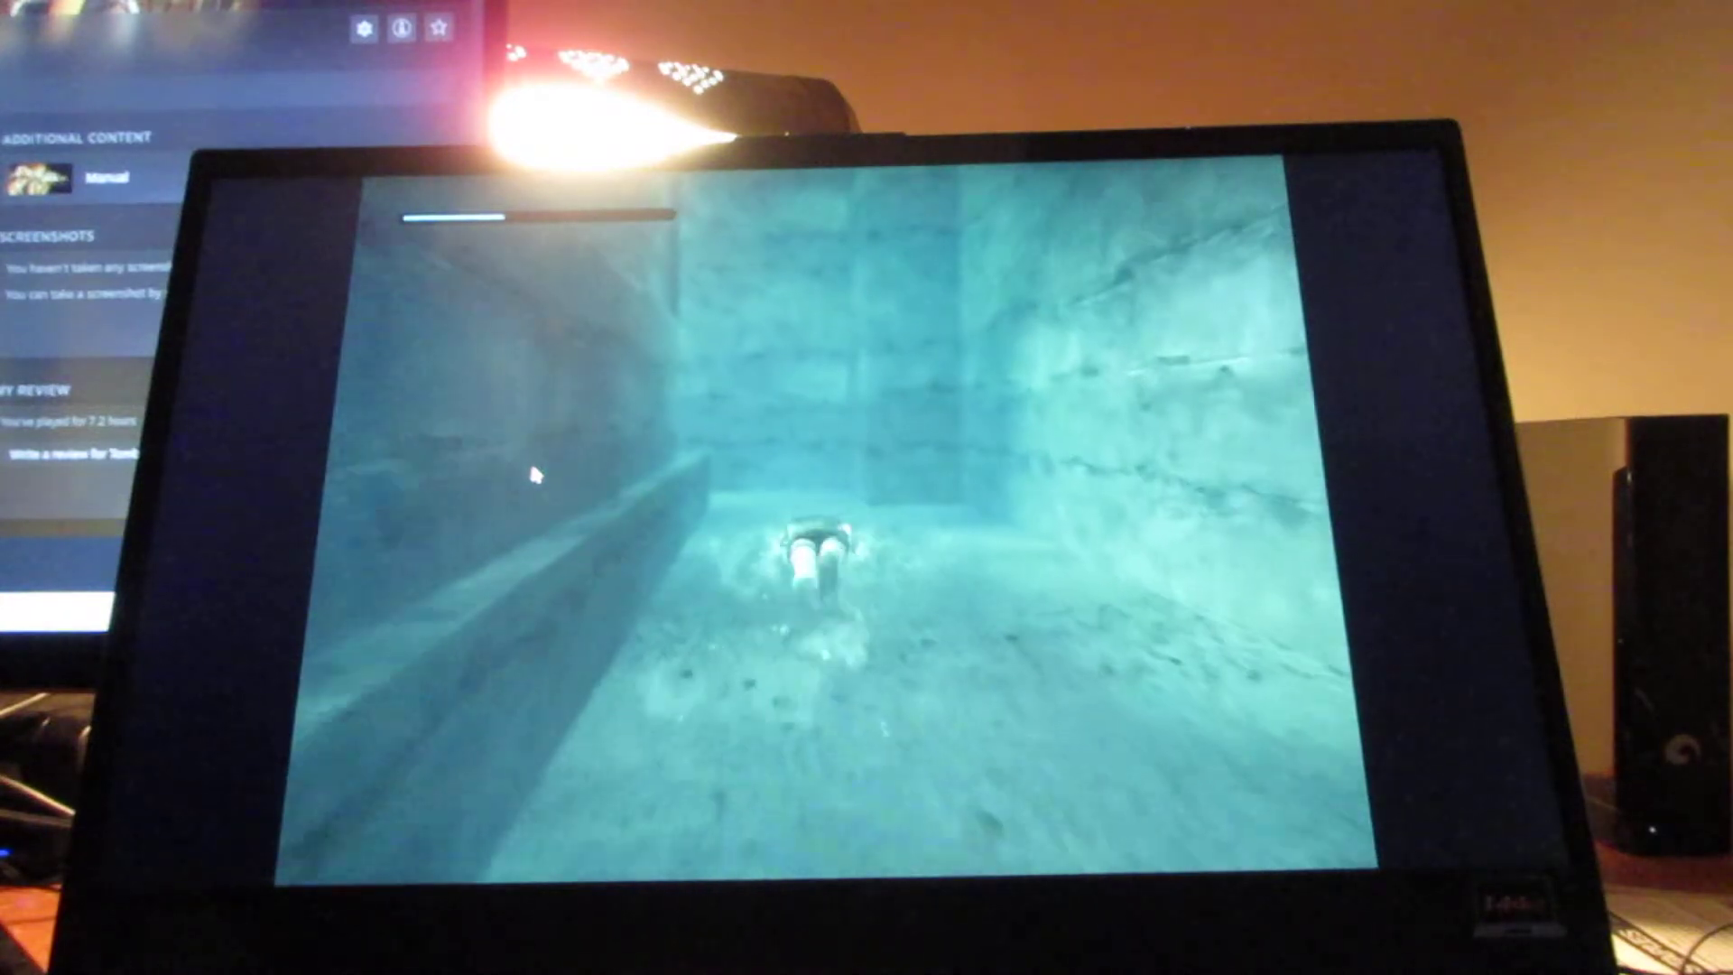
key("Up")
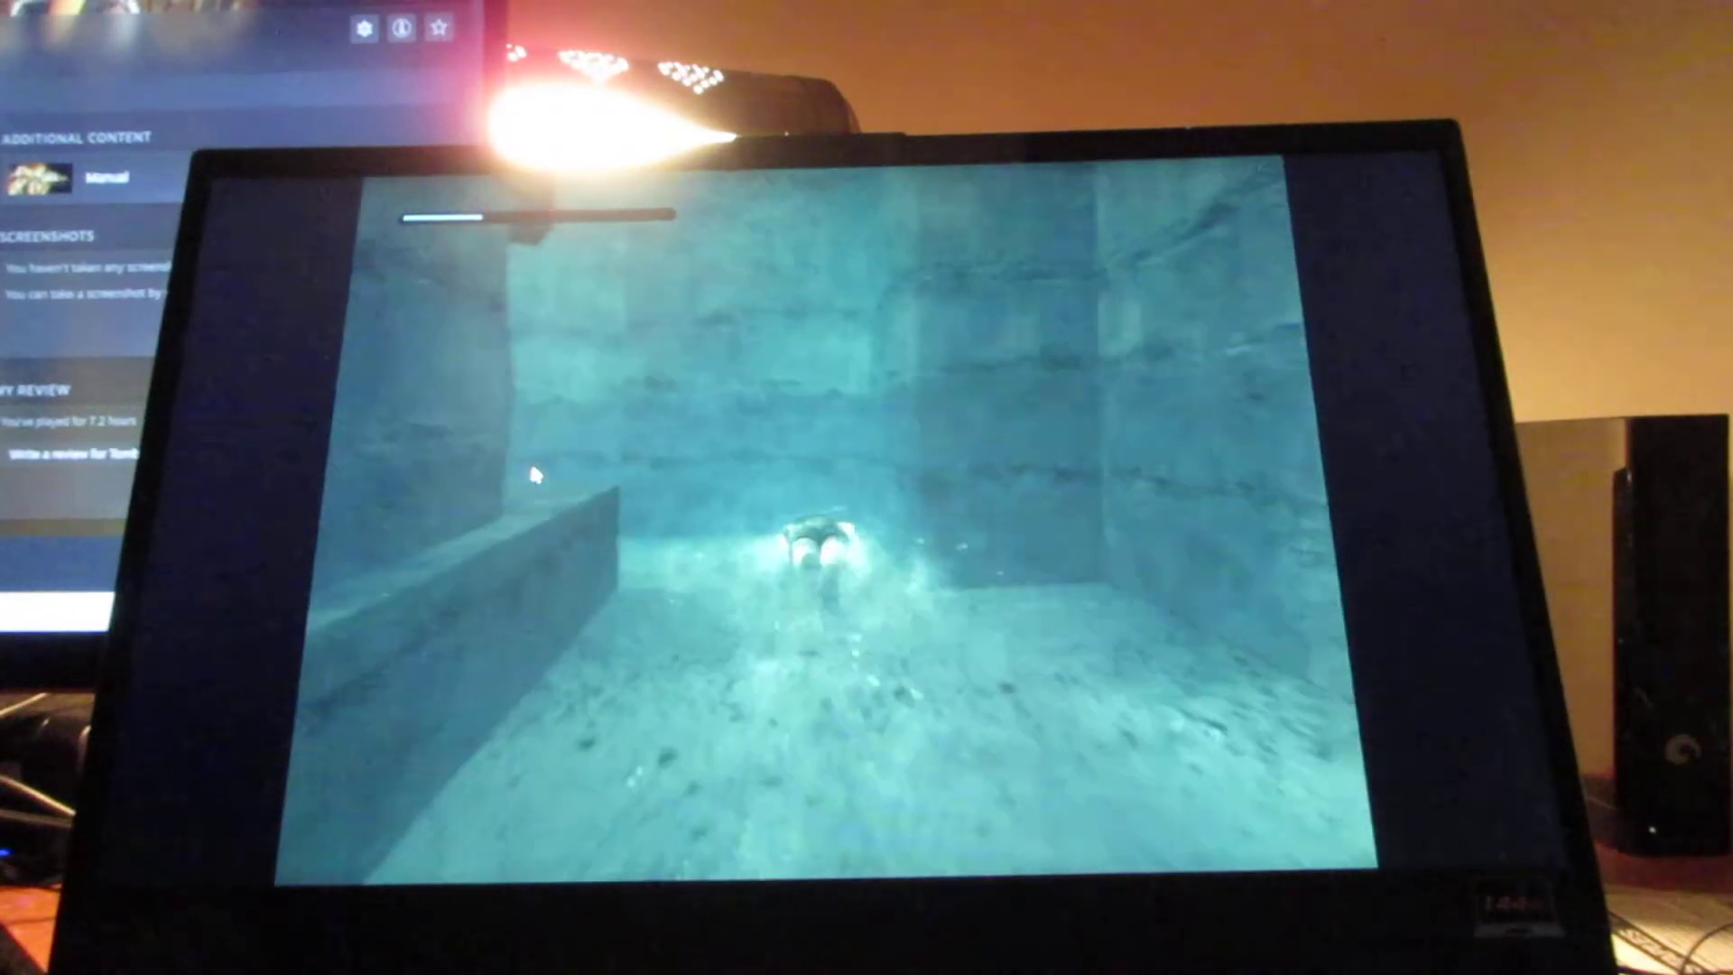
key("Right")
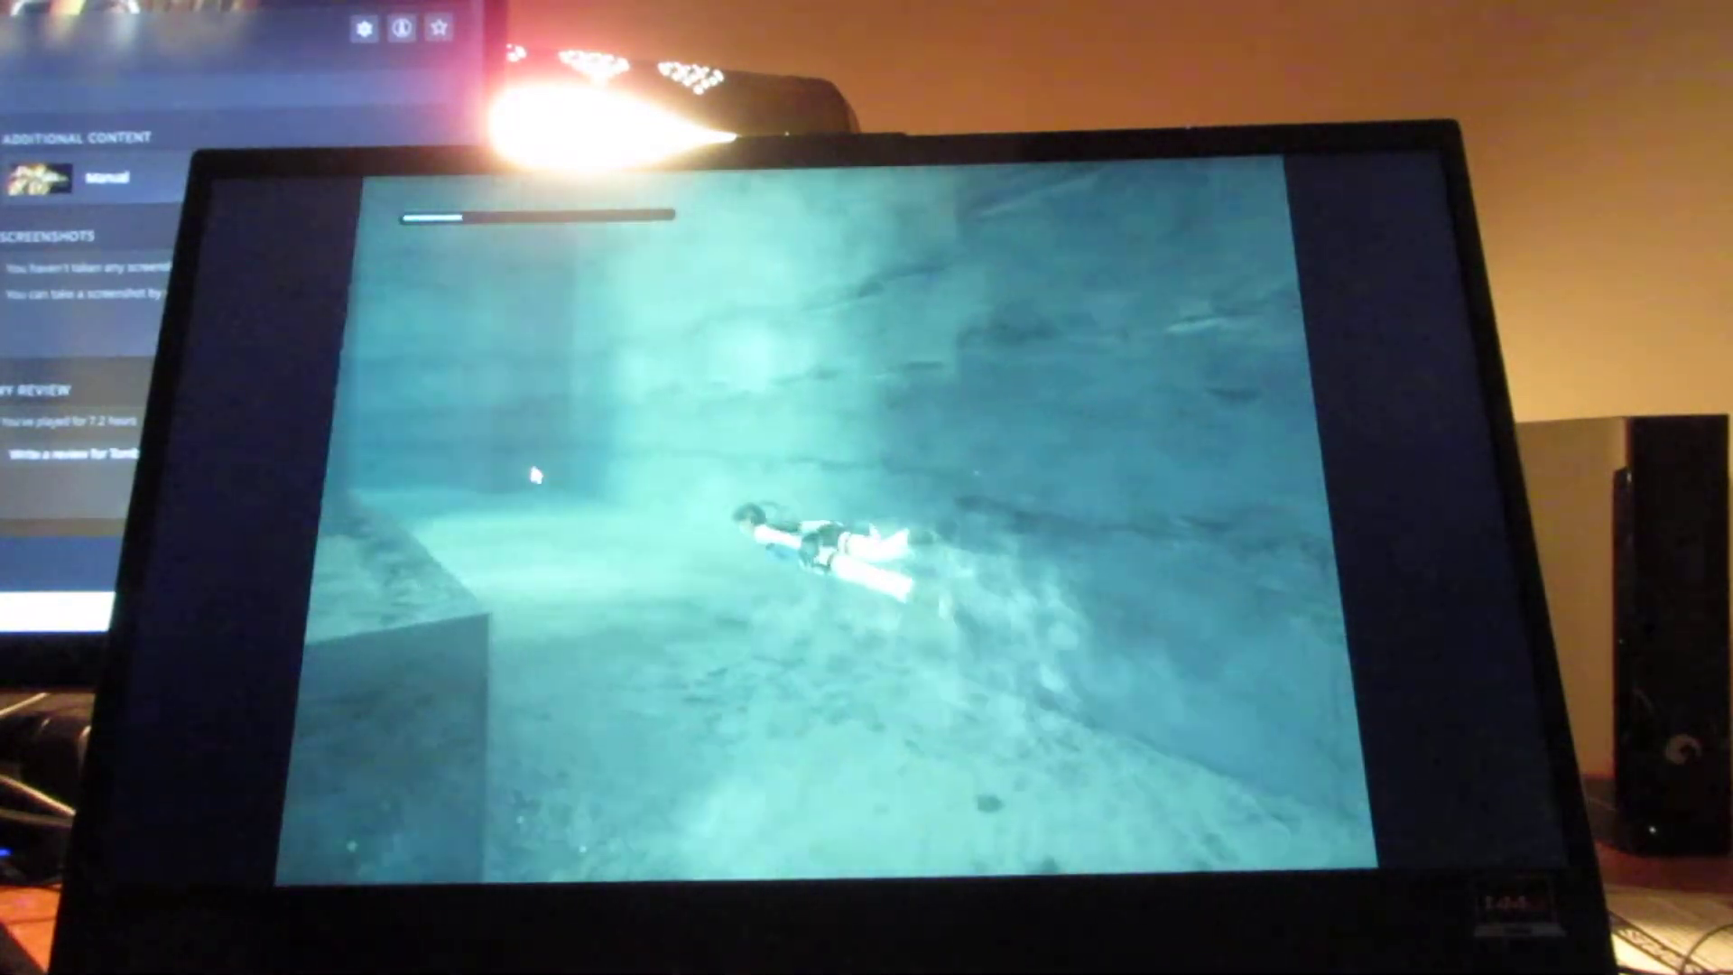
key("Down")
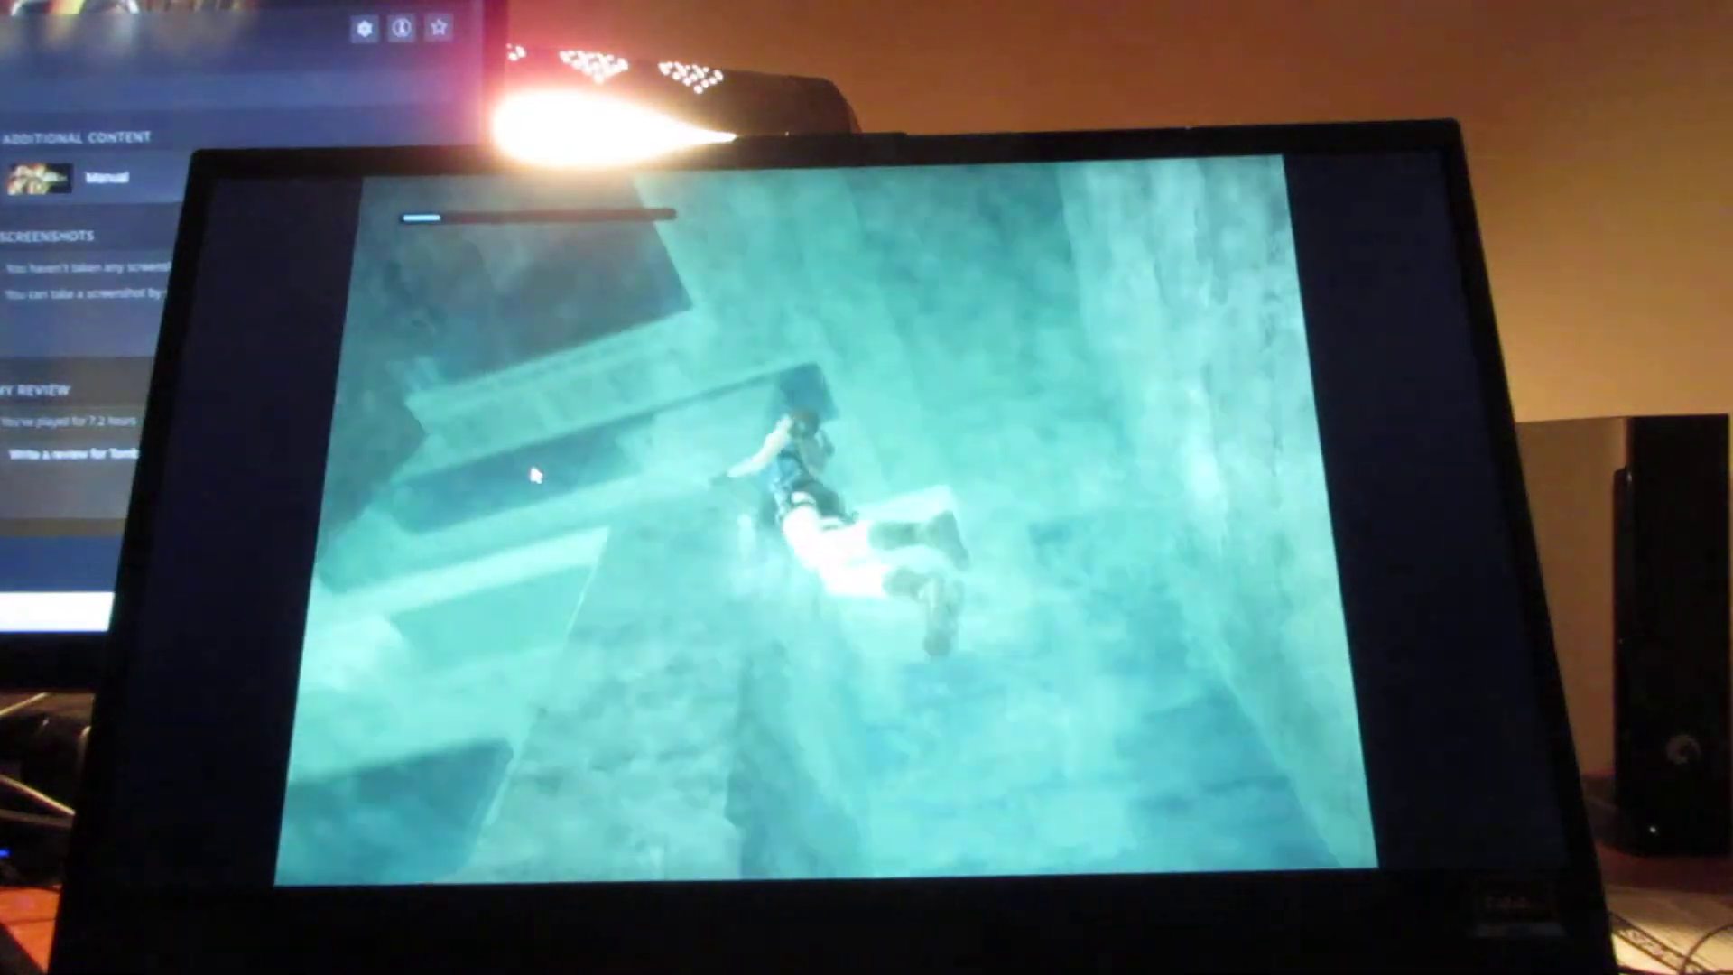
key("Up")
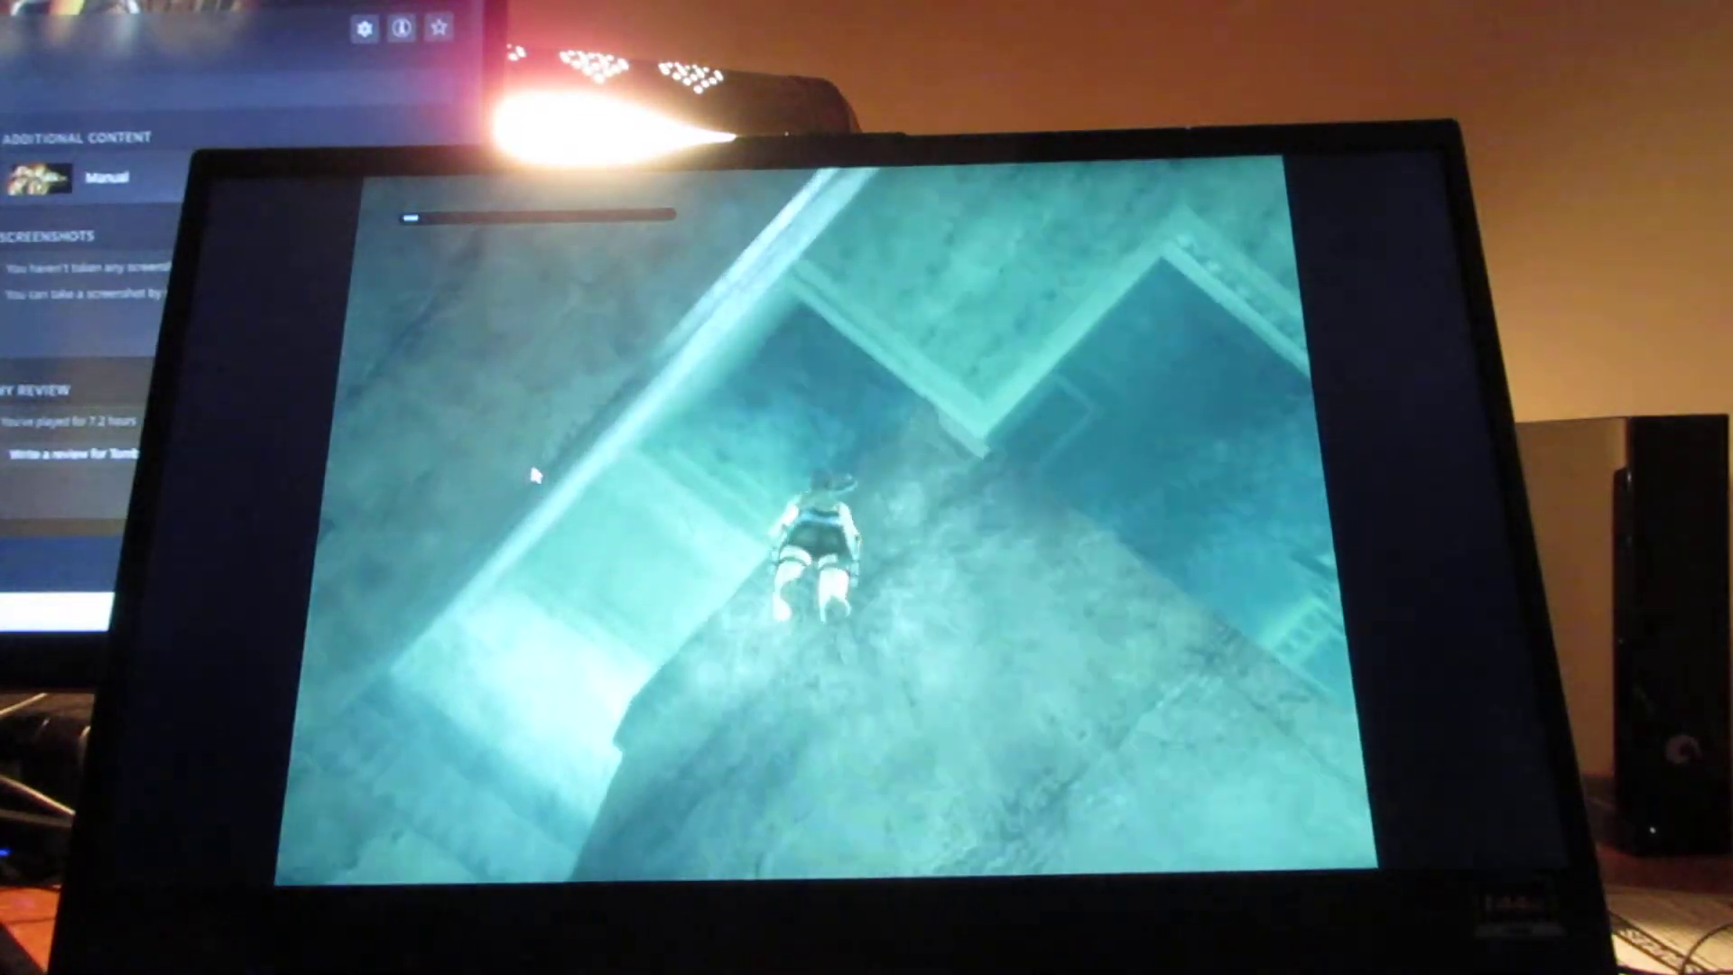
key("Up")
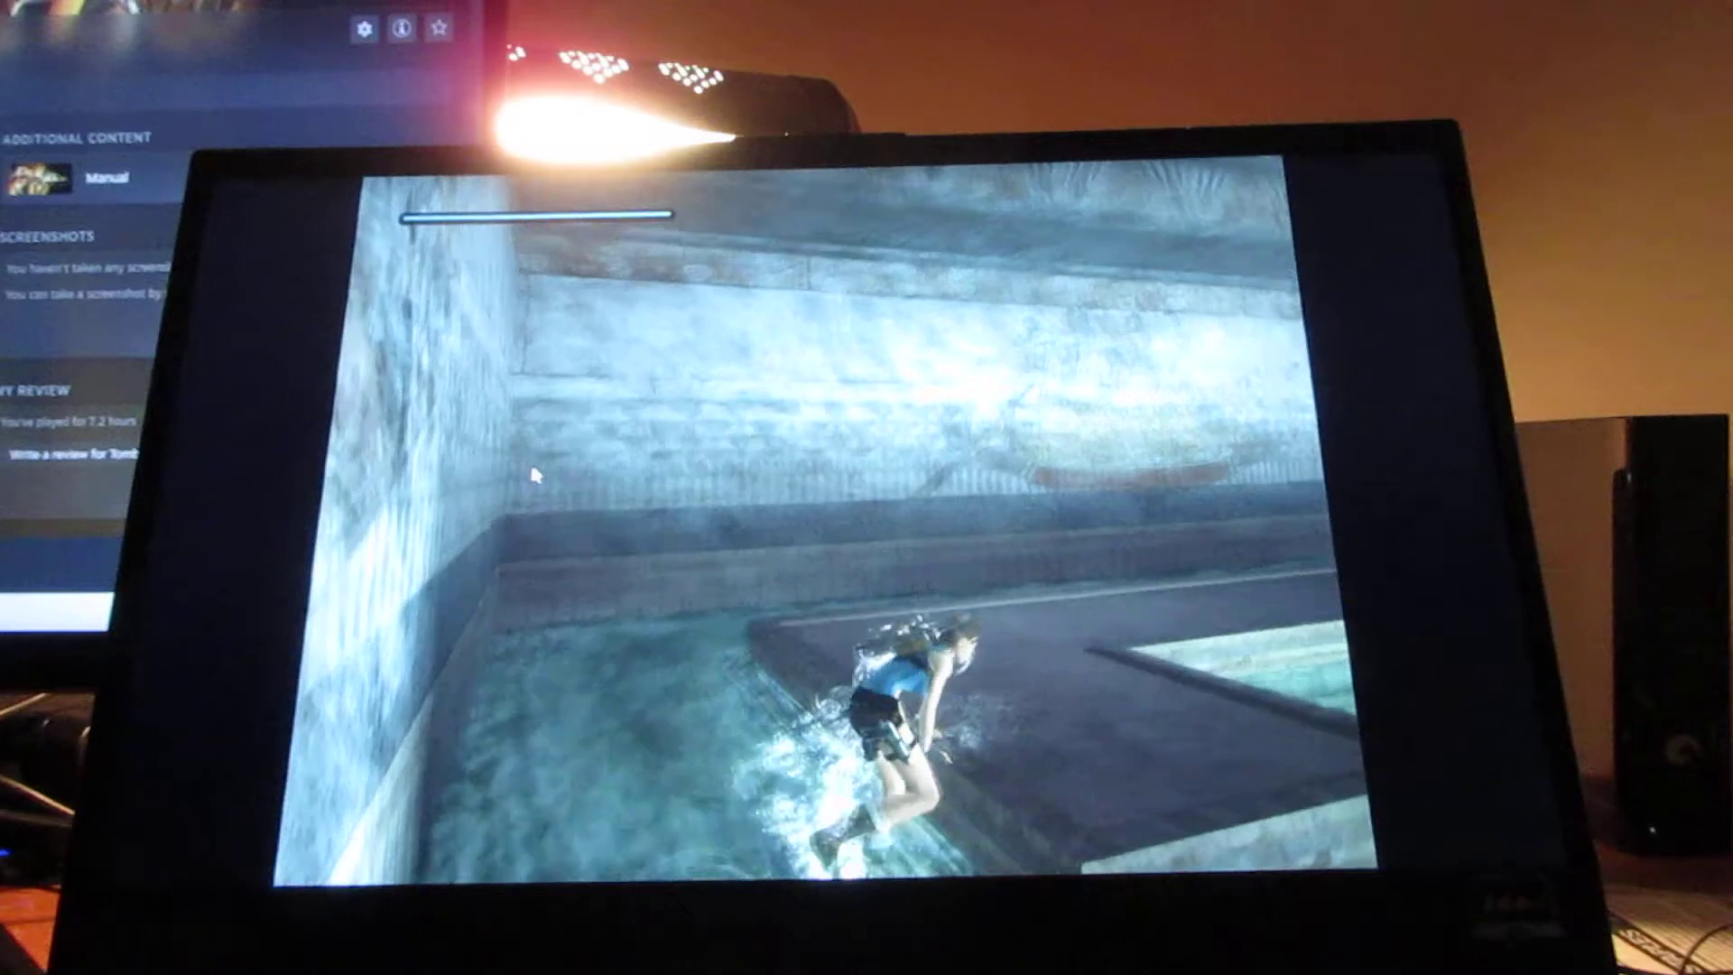
key("Up")
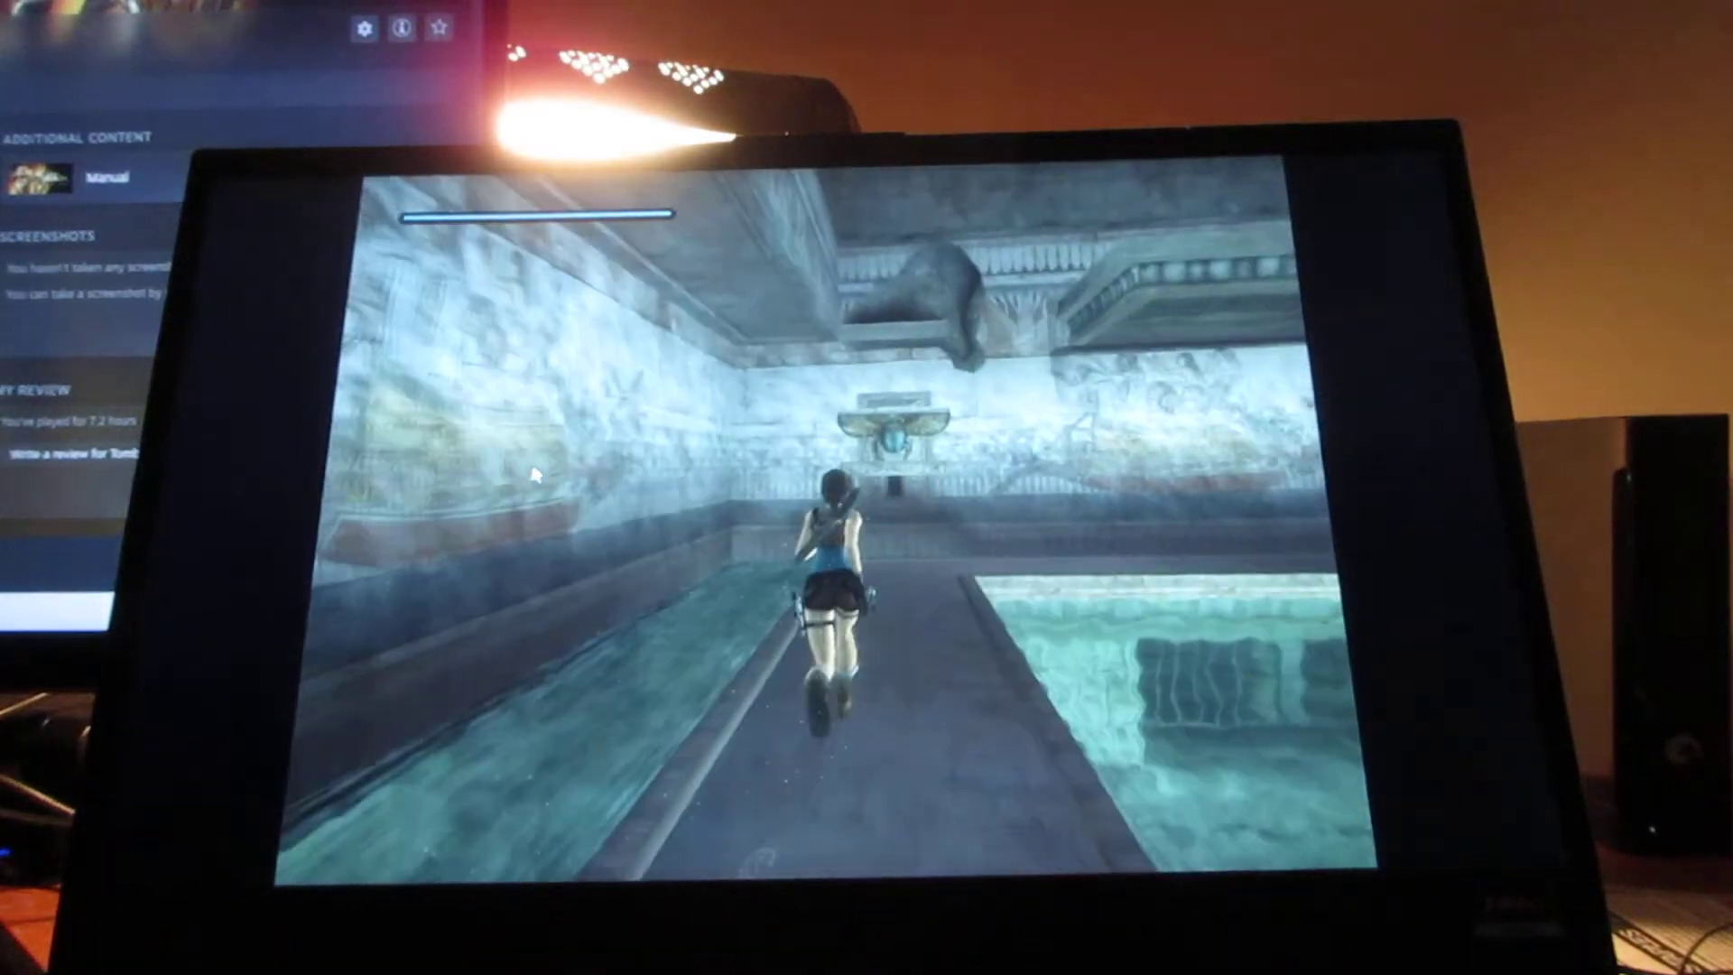
key("Up")
key("Right")
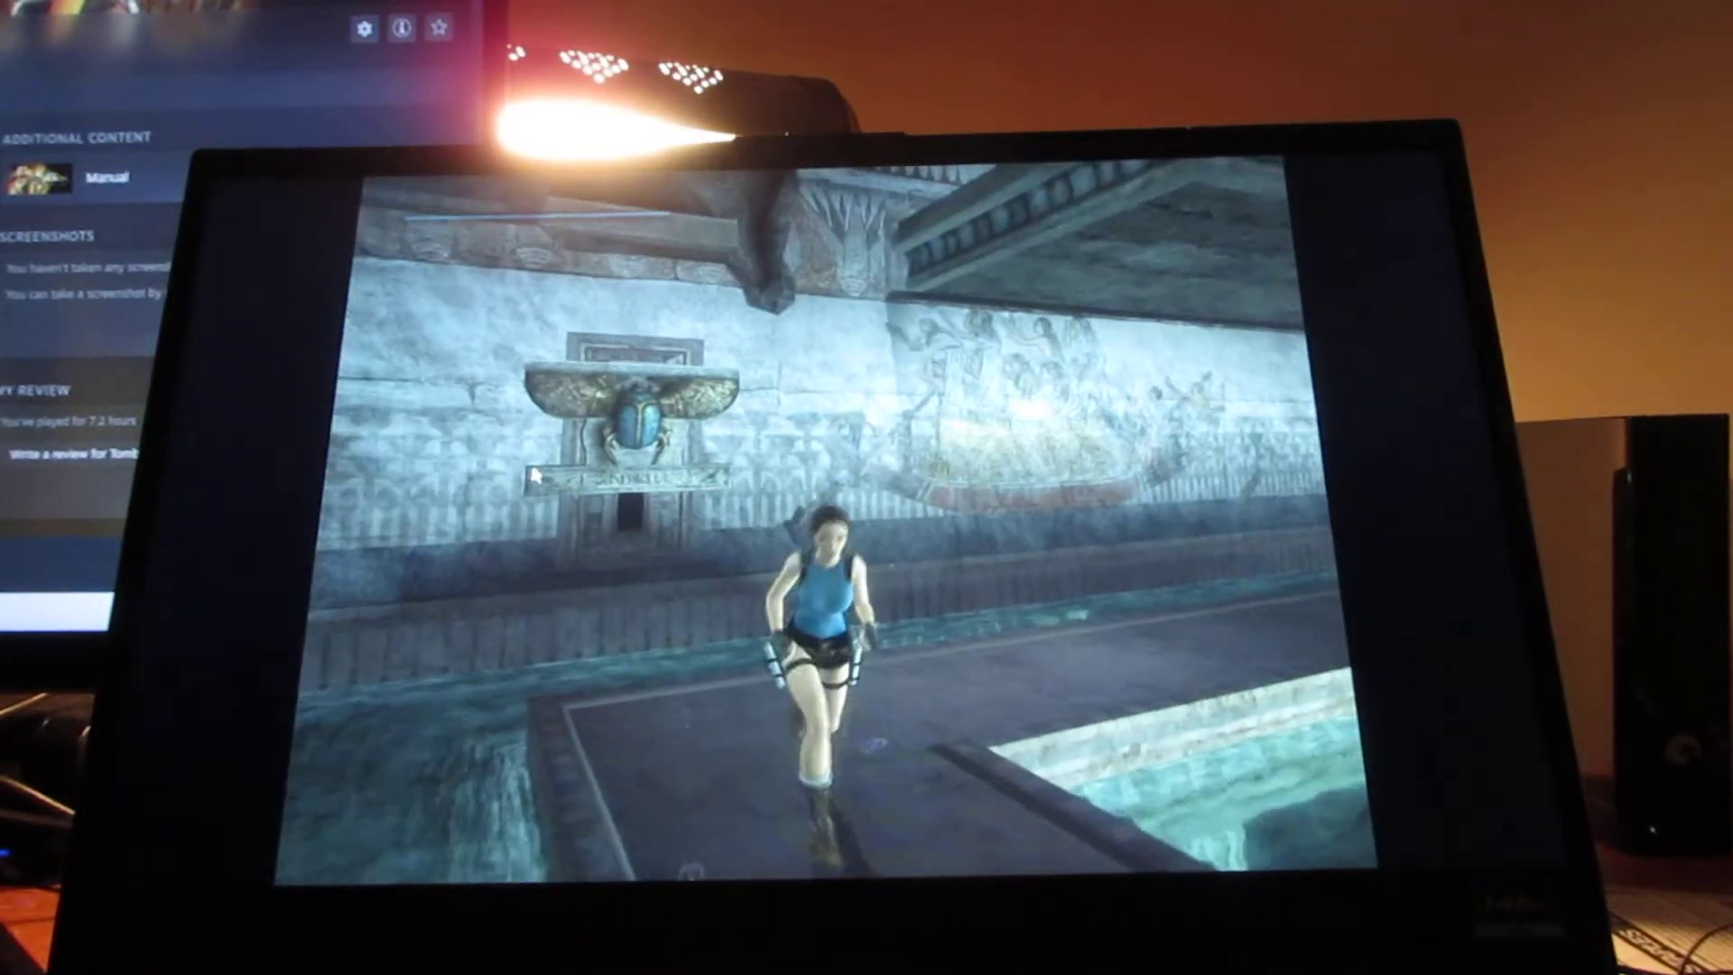
key("Left")
key("Left")
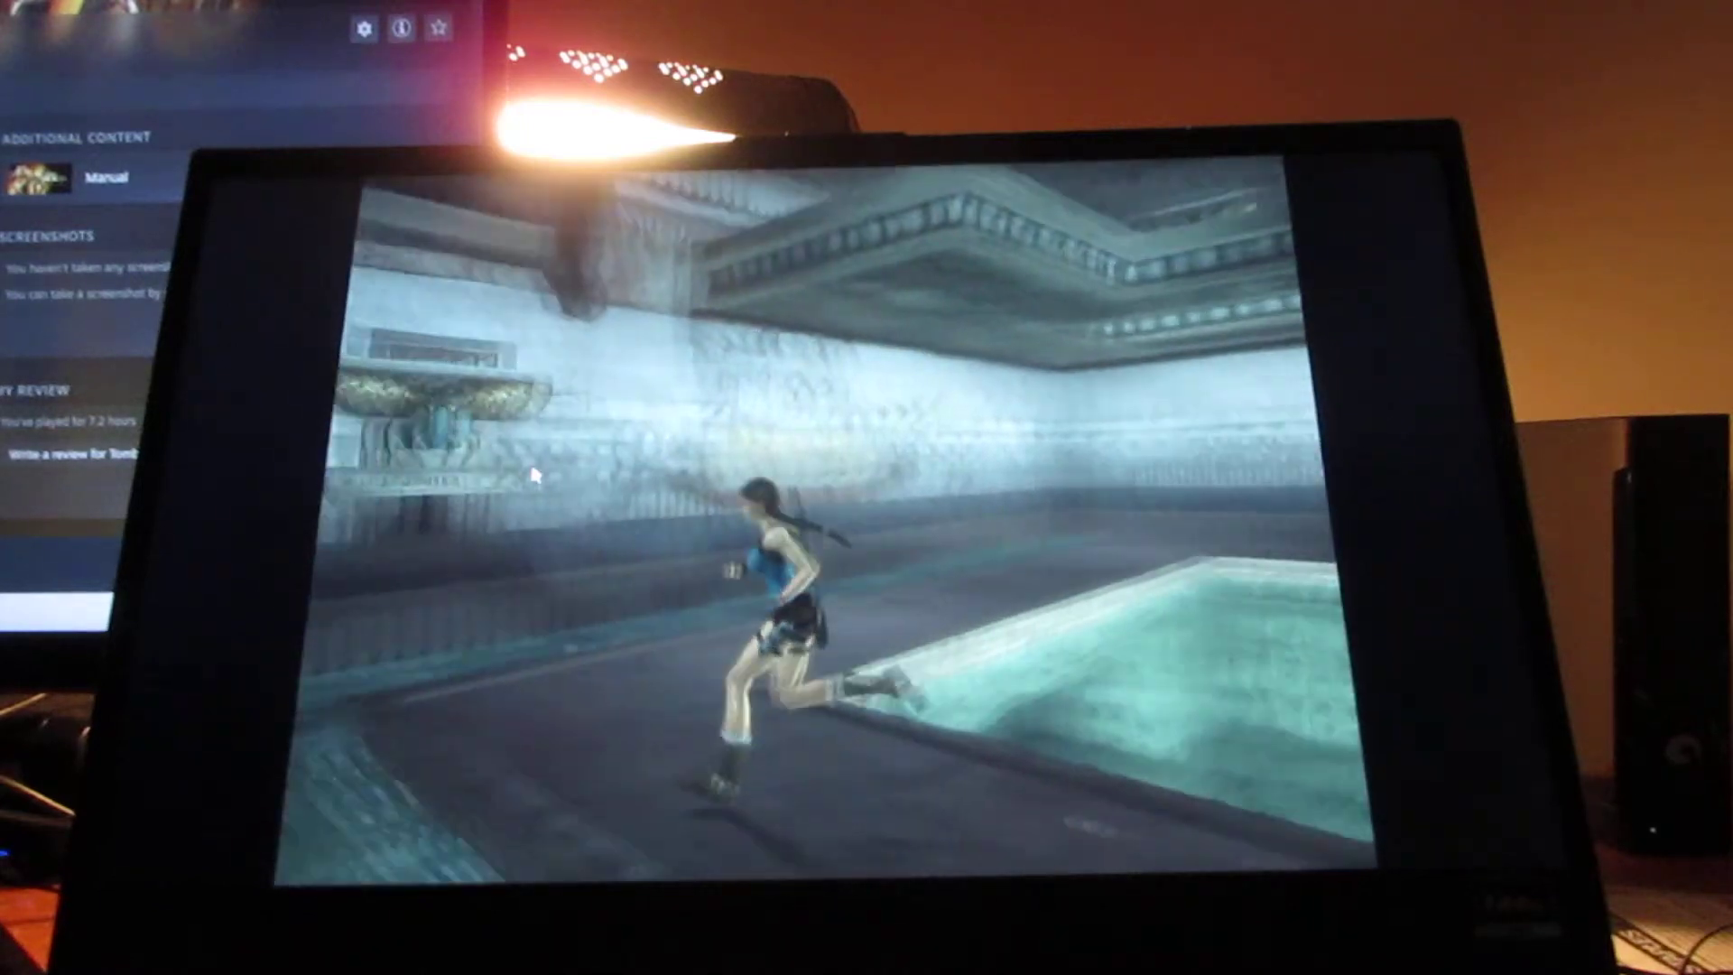
key("Up")
key("space")
key("Up")
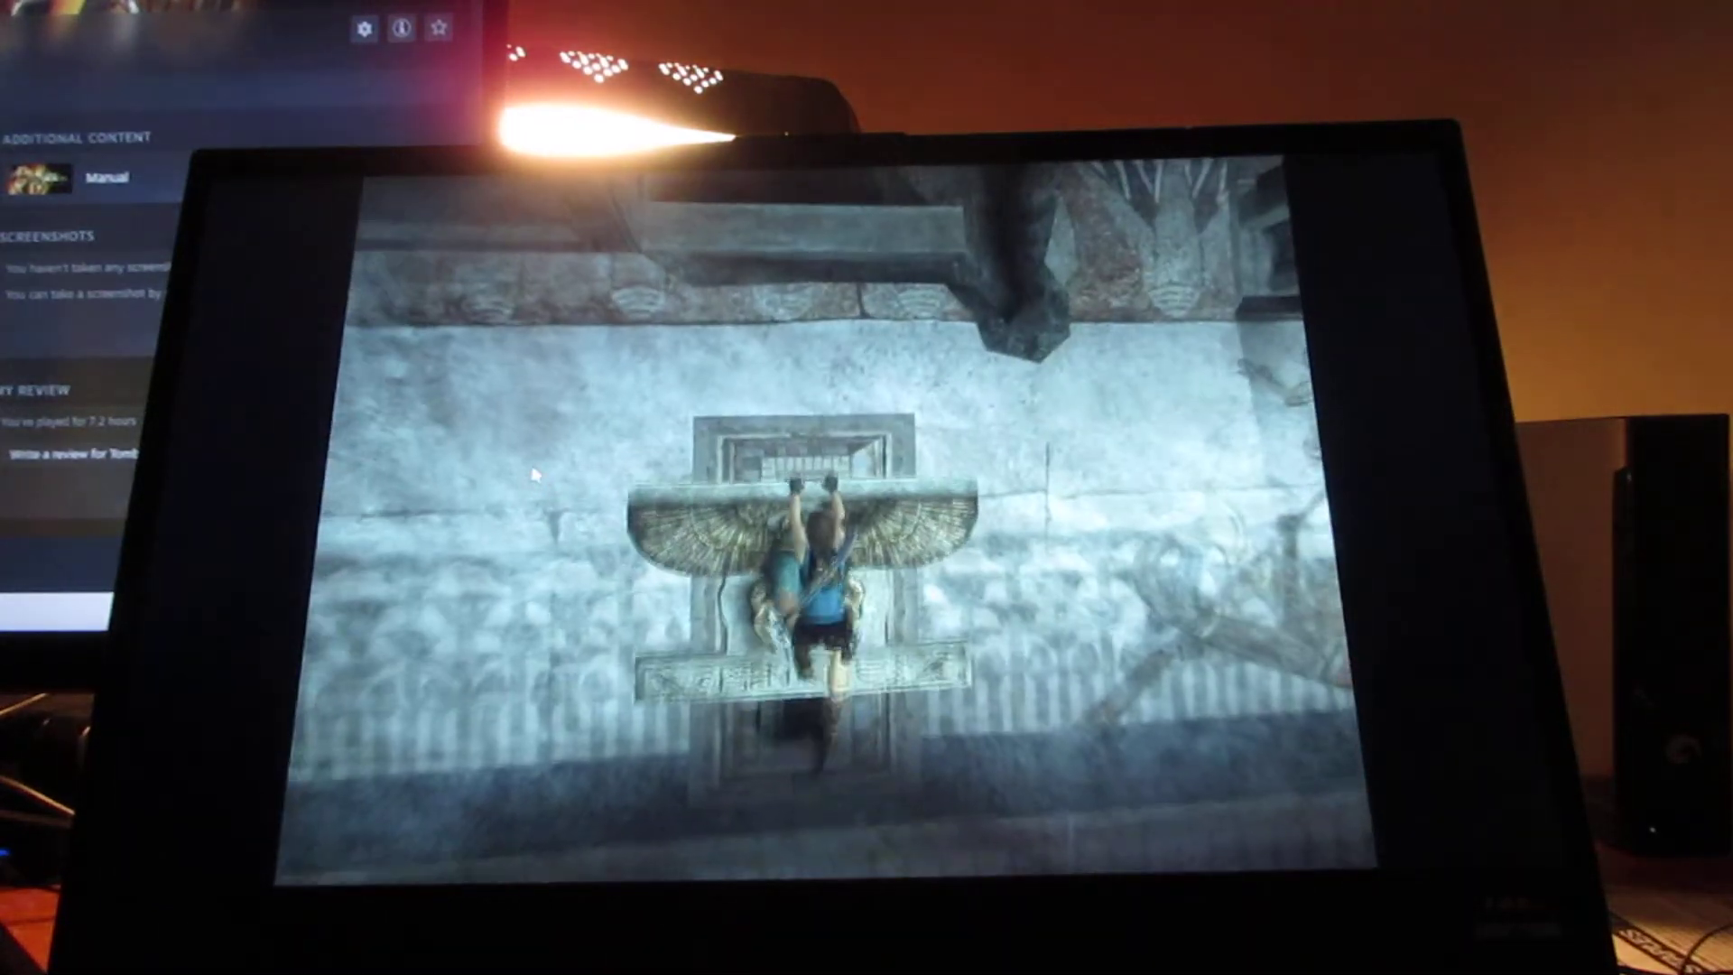
key("space")
key("Right")
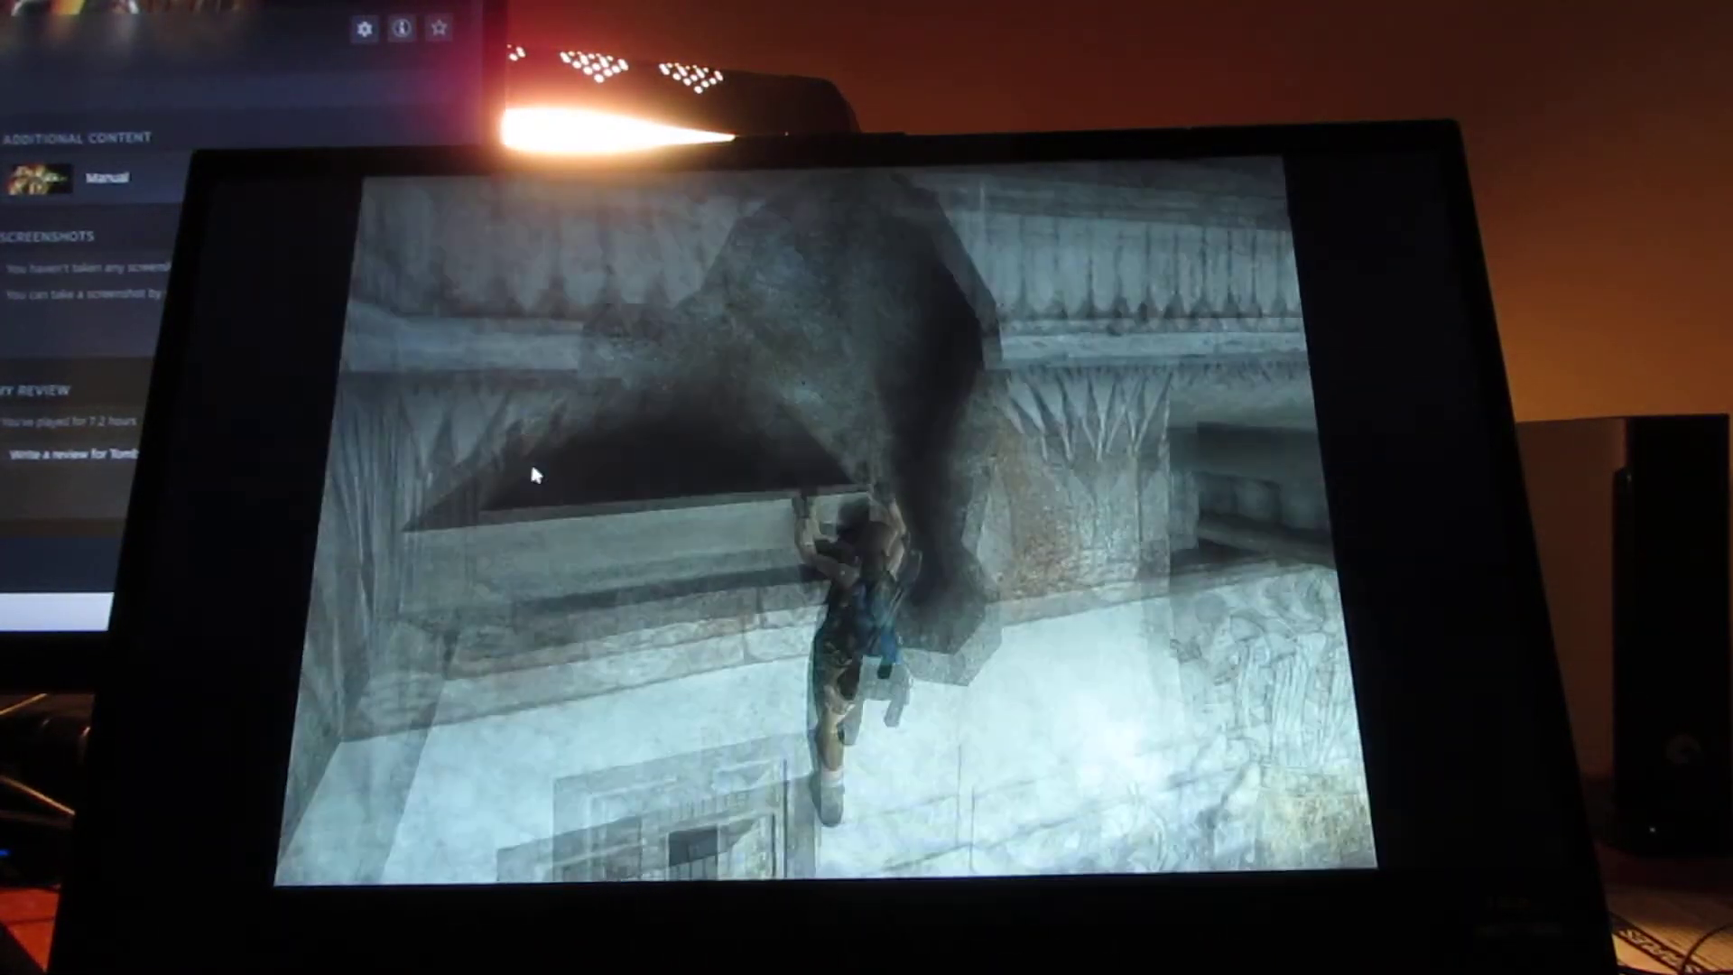
key("Down")
key("space")
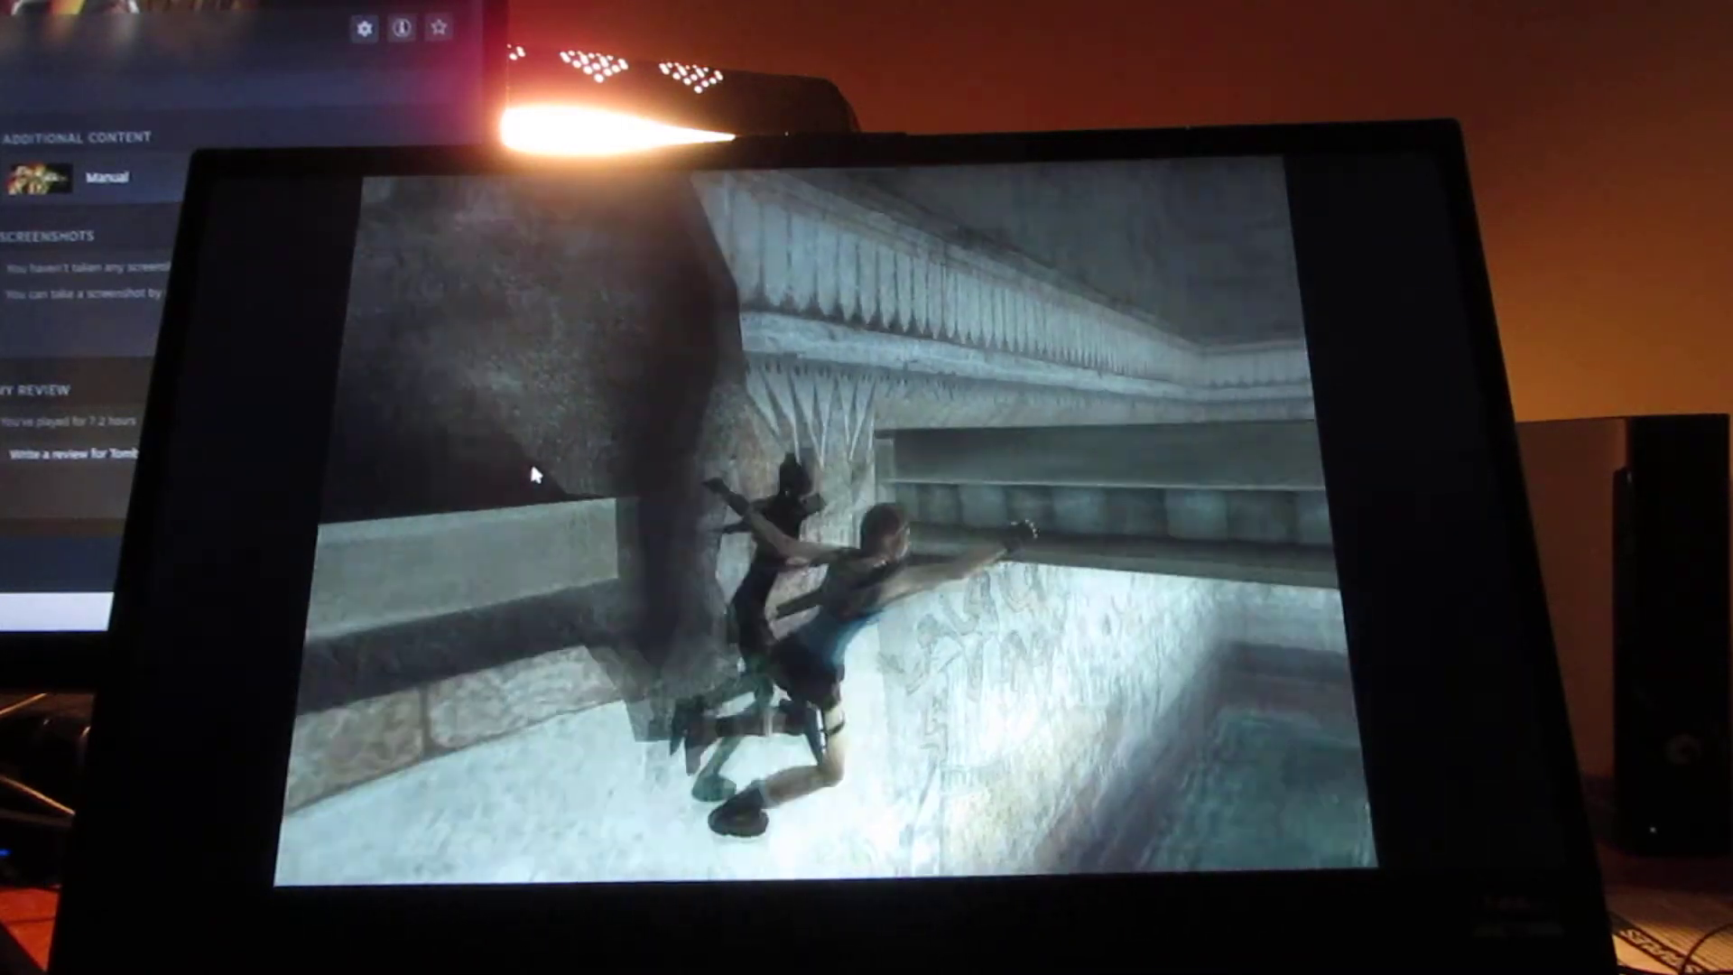
key("Up")
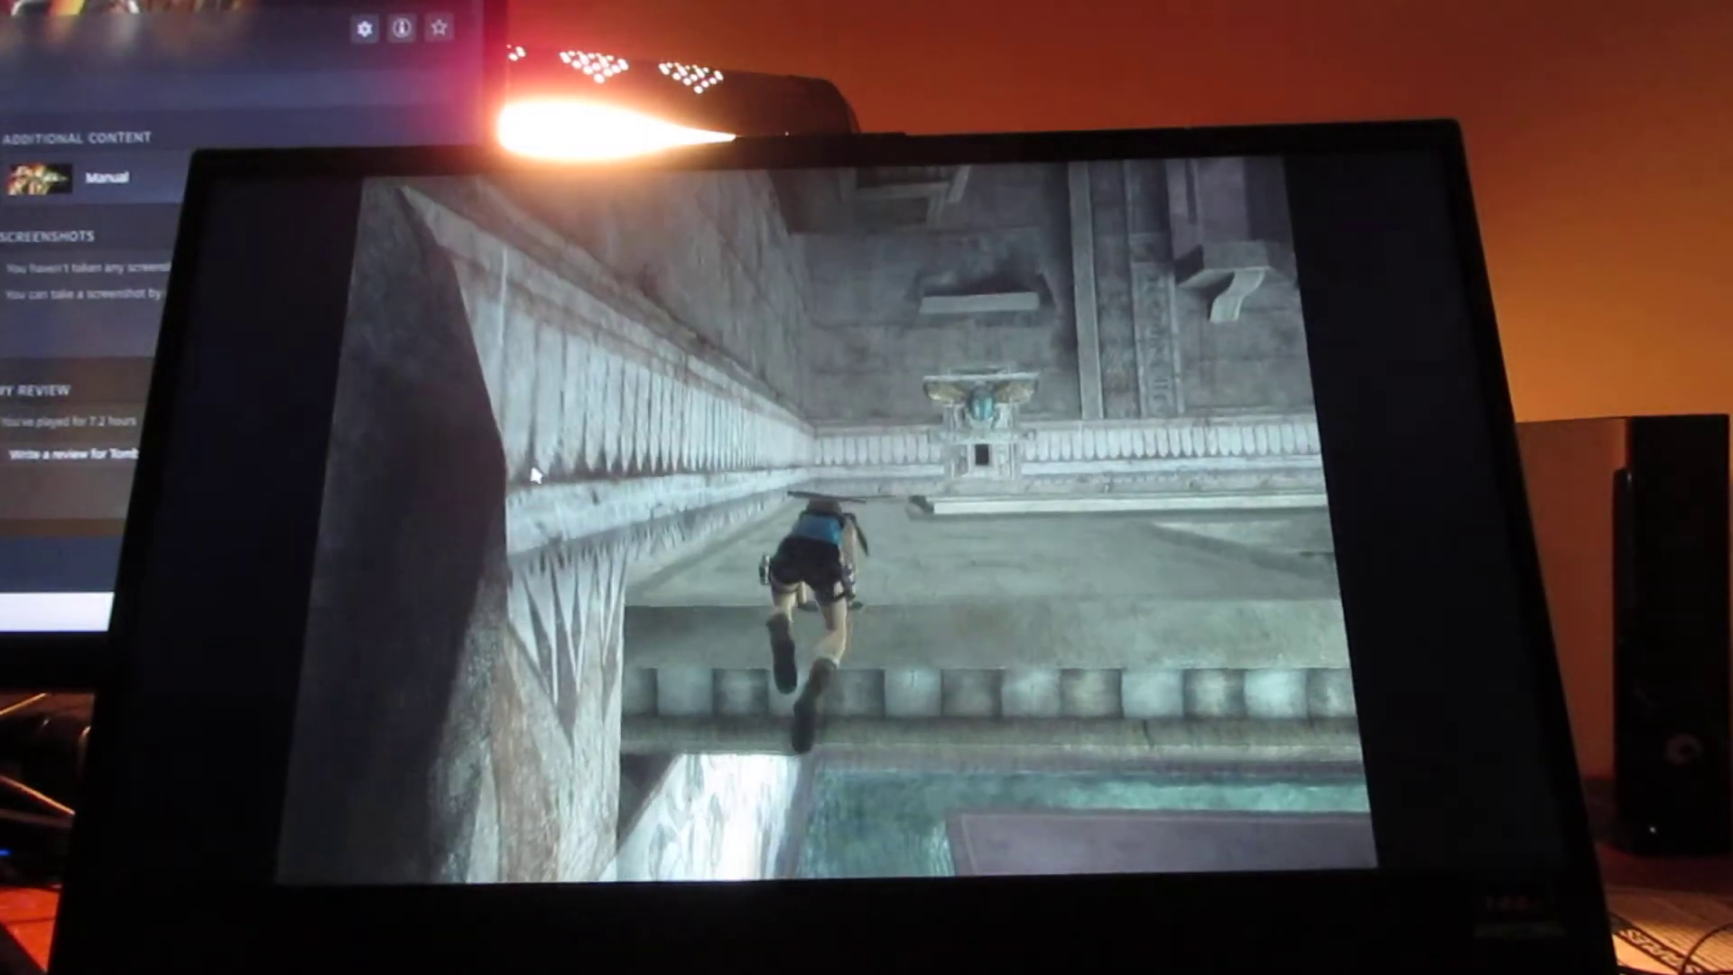
key("Right")
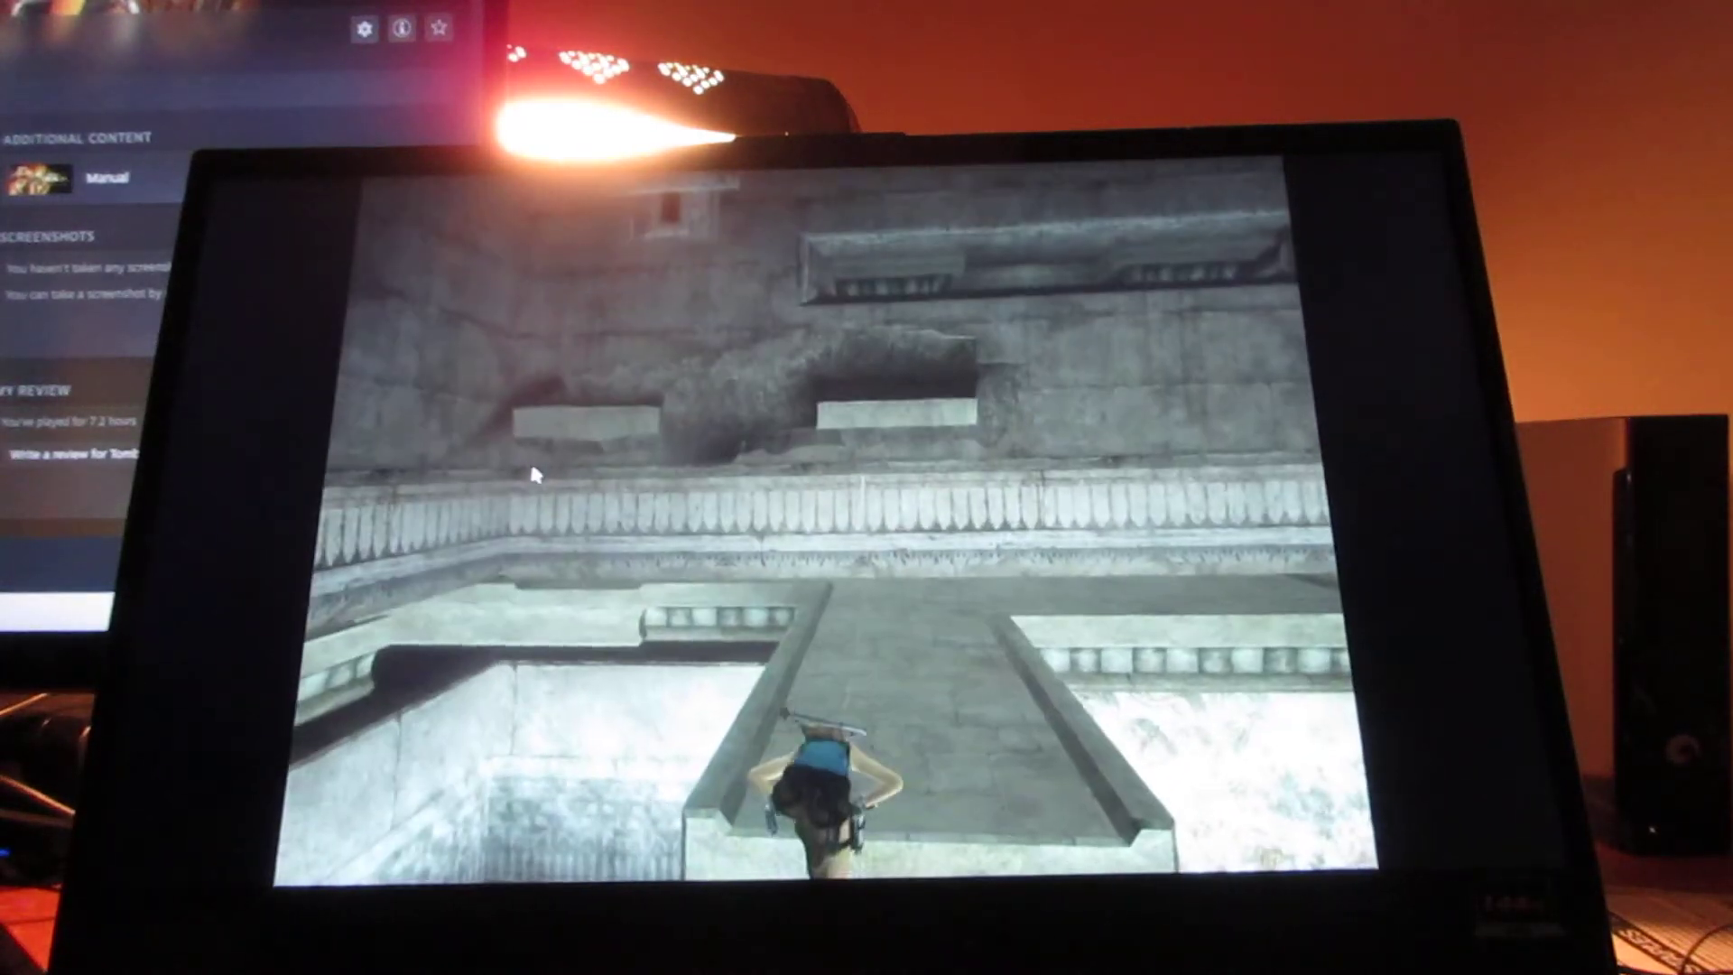
key("space")
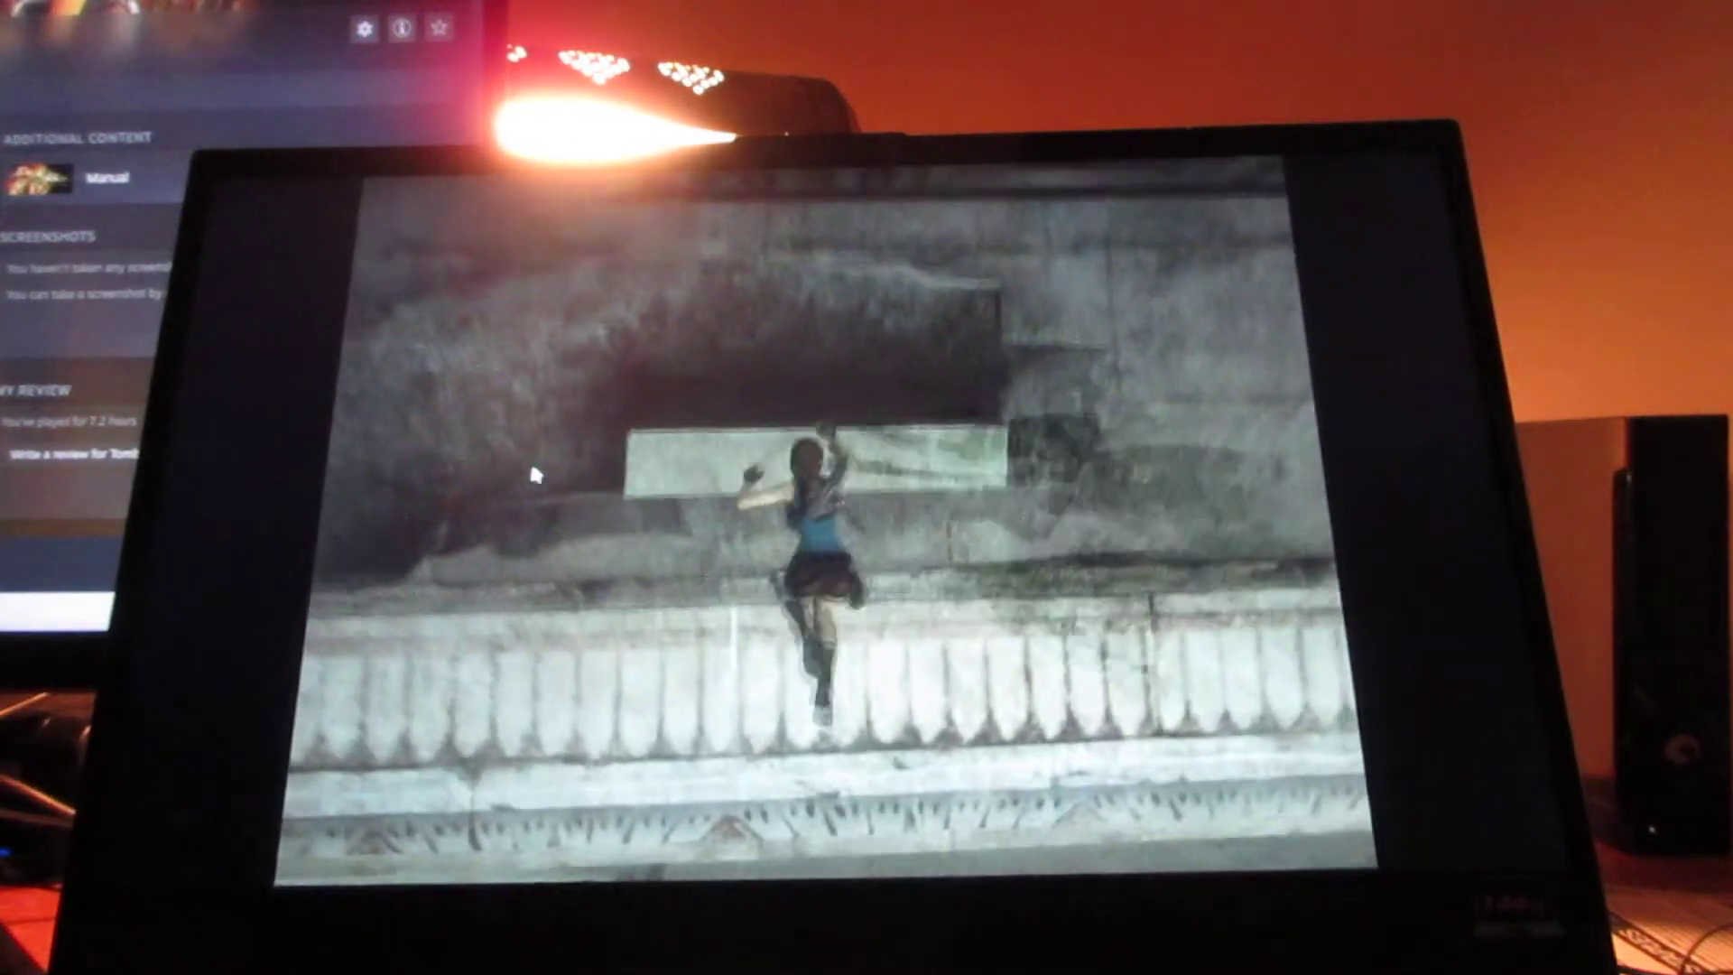
key("Left")
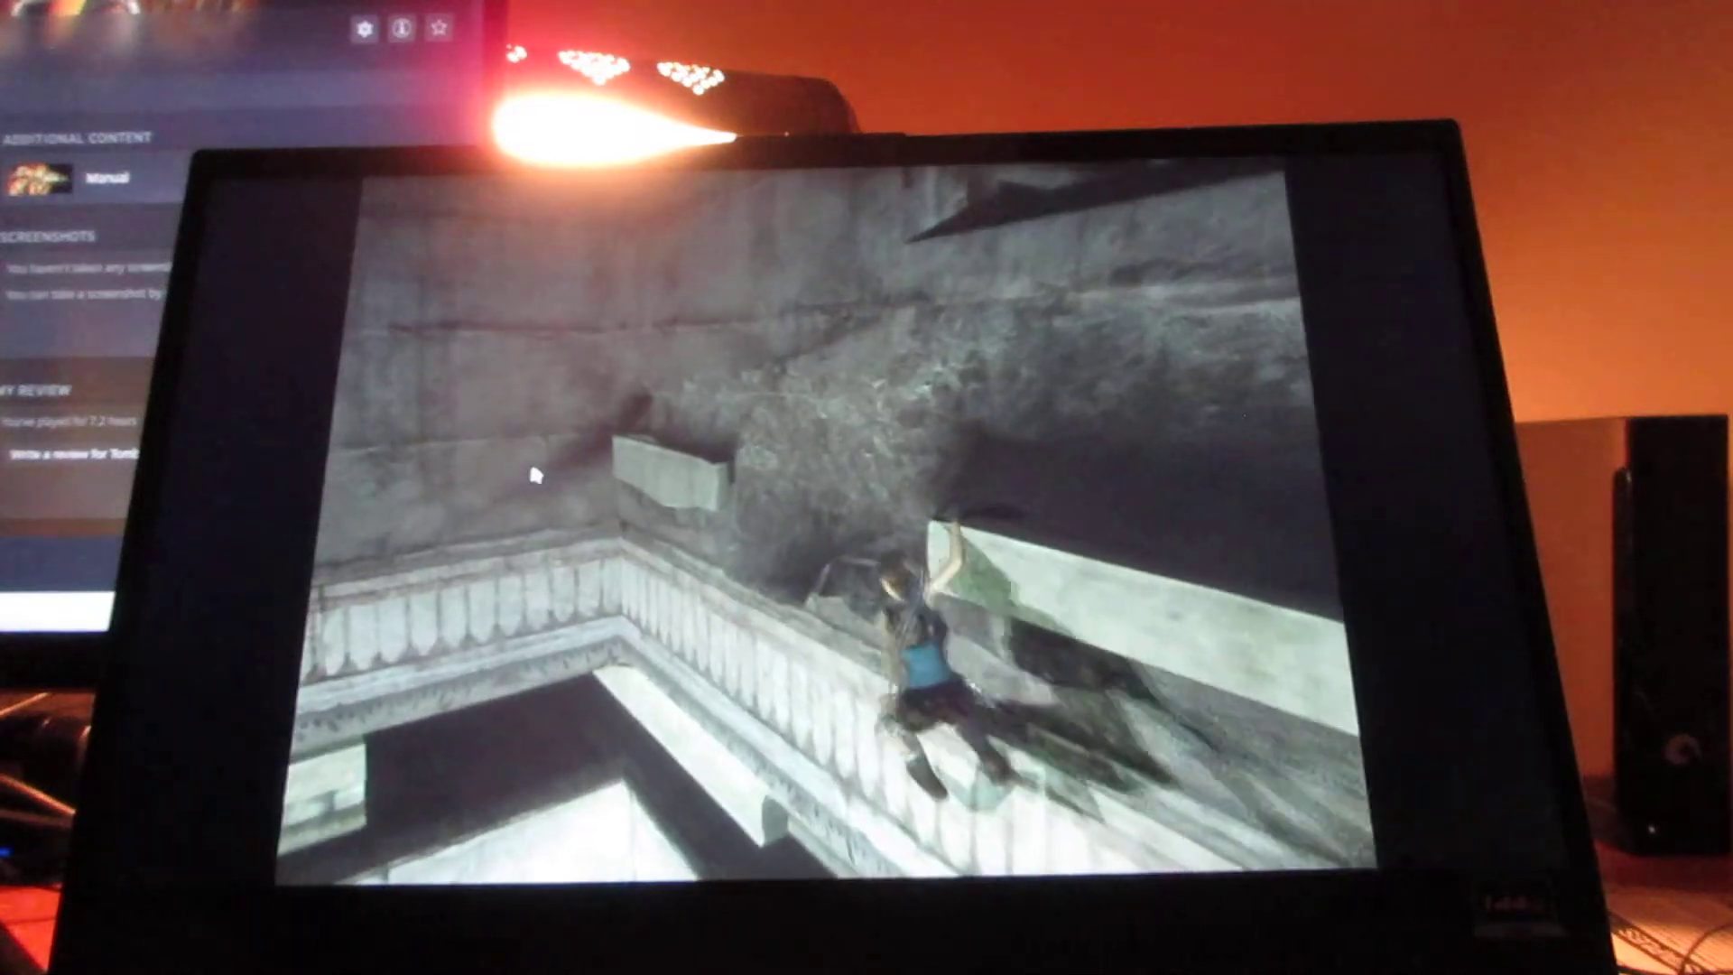
key("Up")
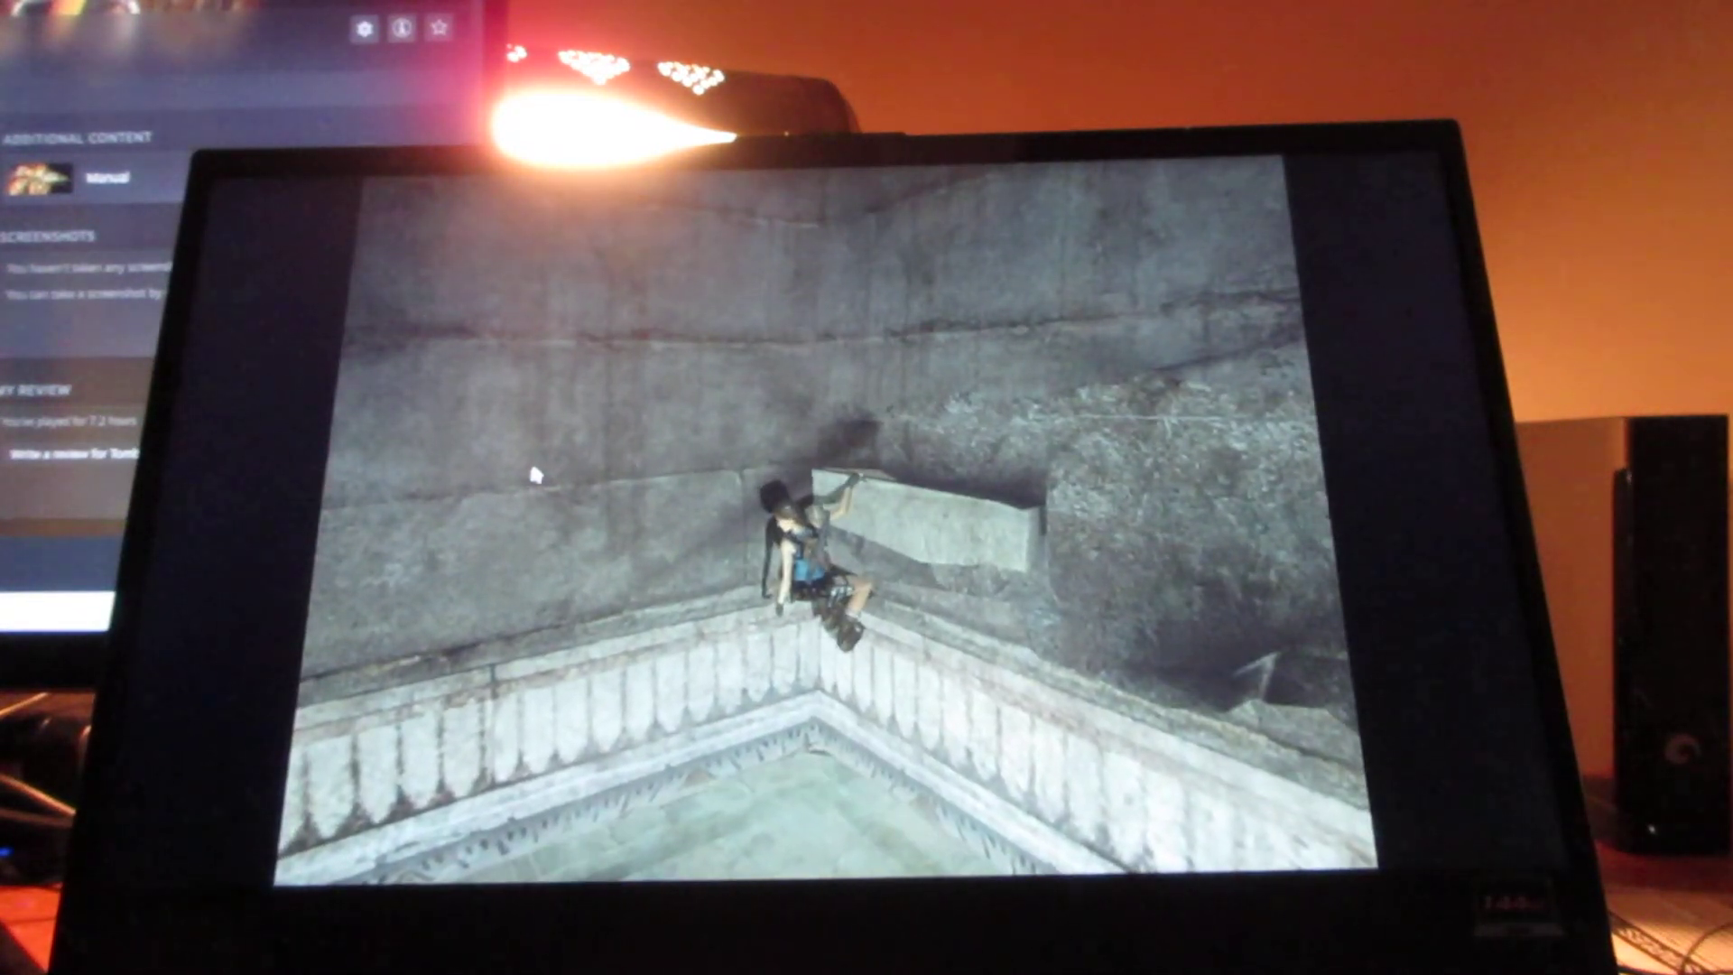
key("ctrl")
key("Up")
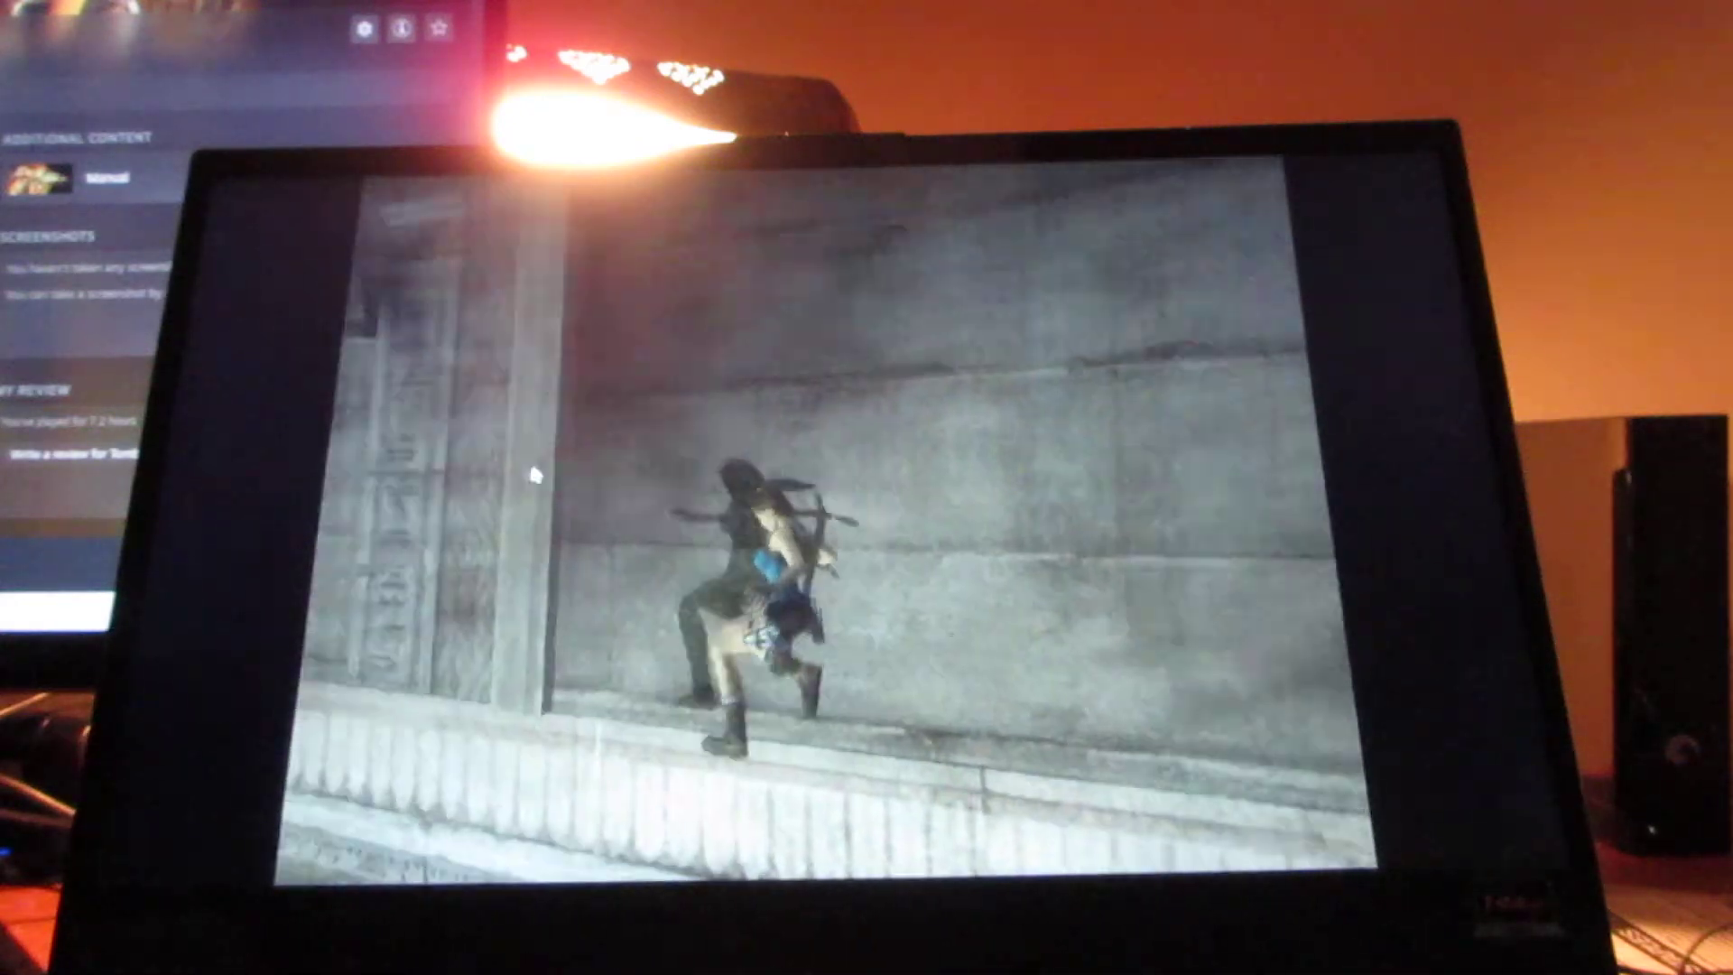
key("Up")
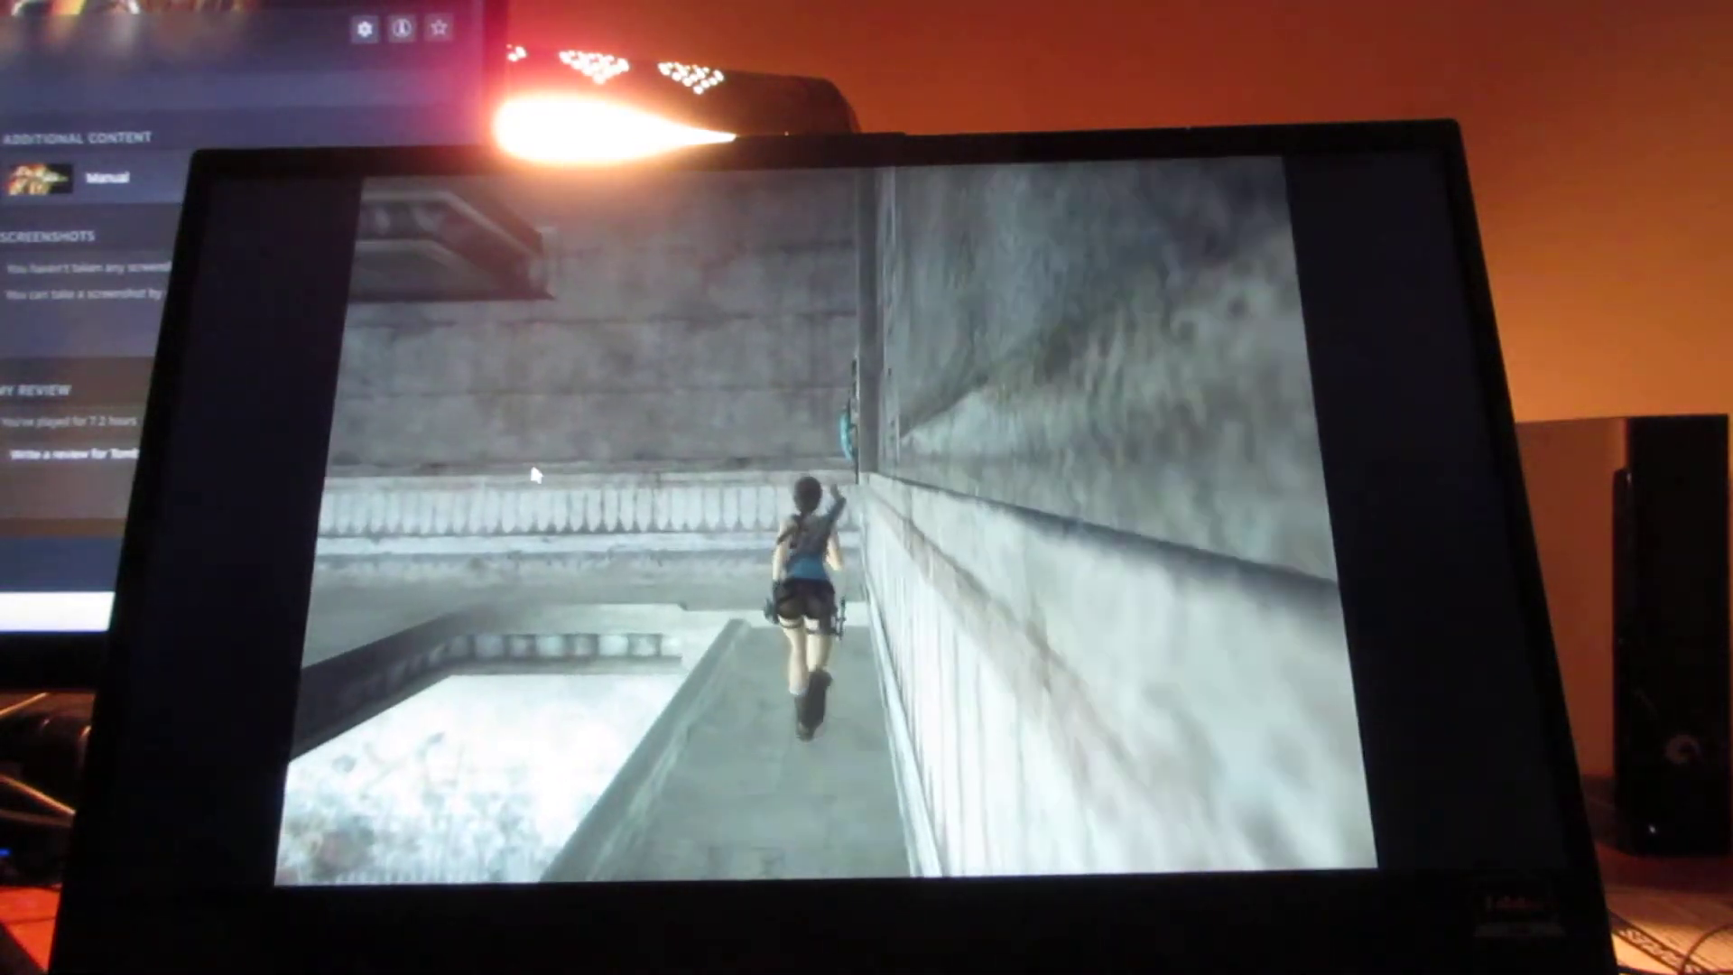
key("Up")
key("alt")
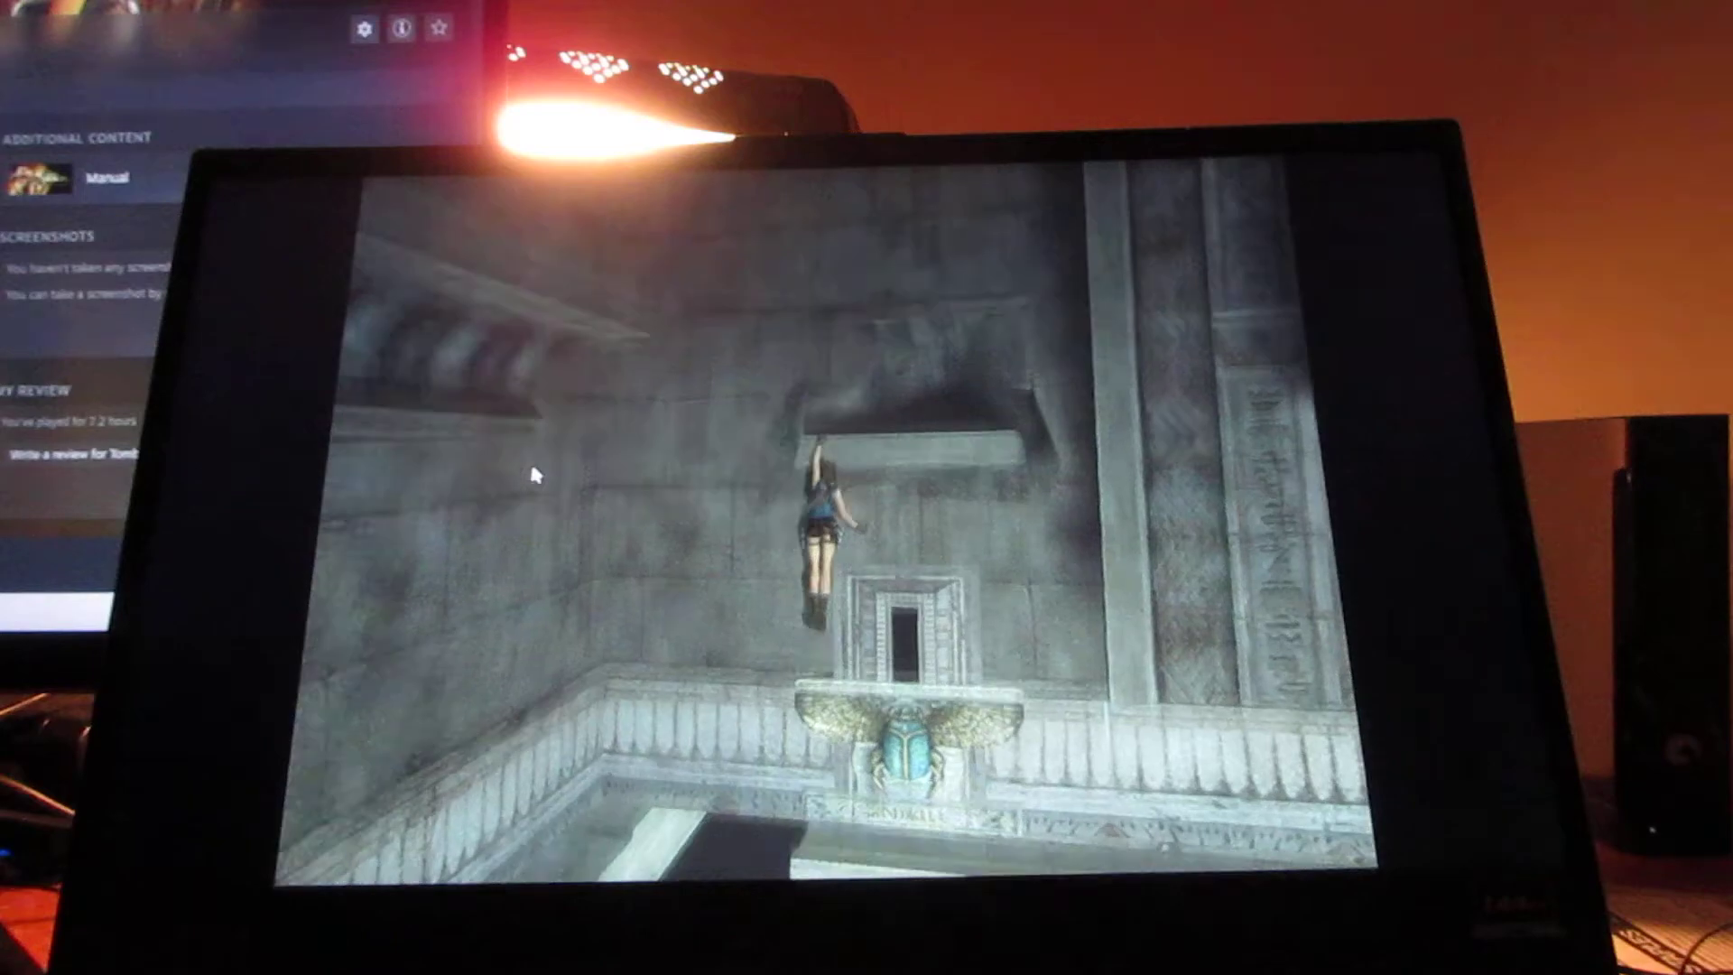
key("Up")
key("alt")
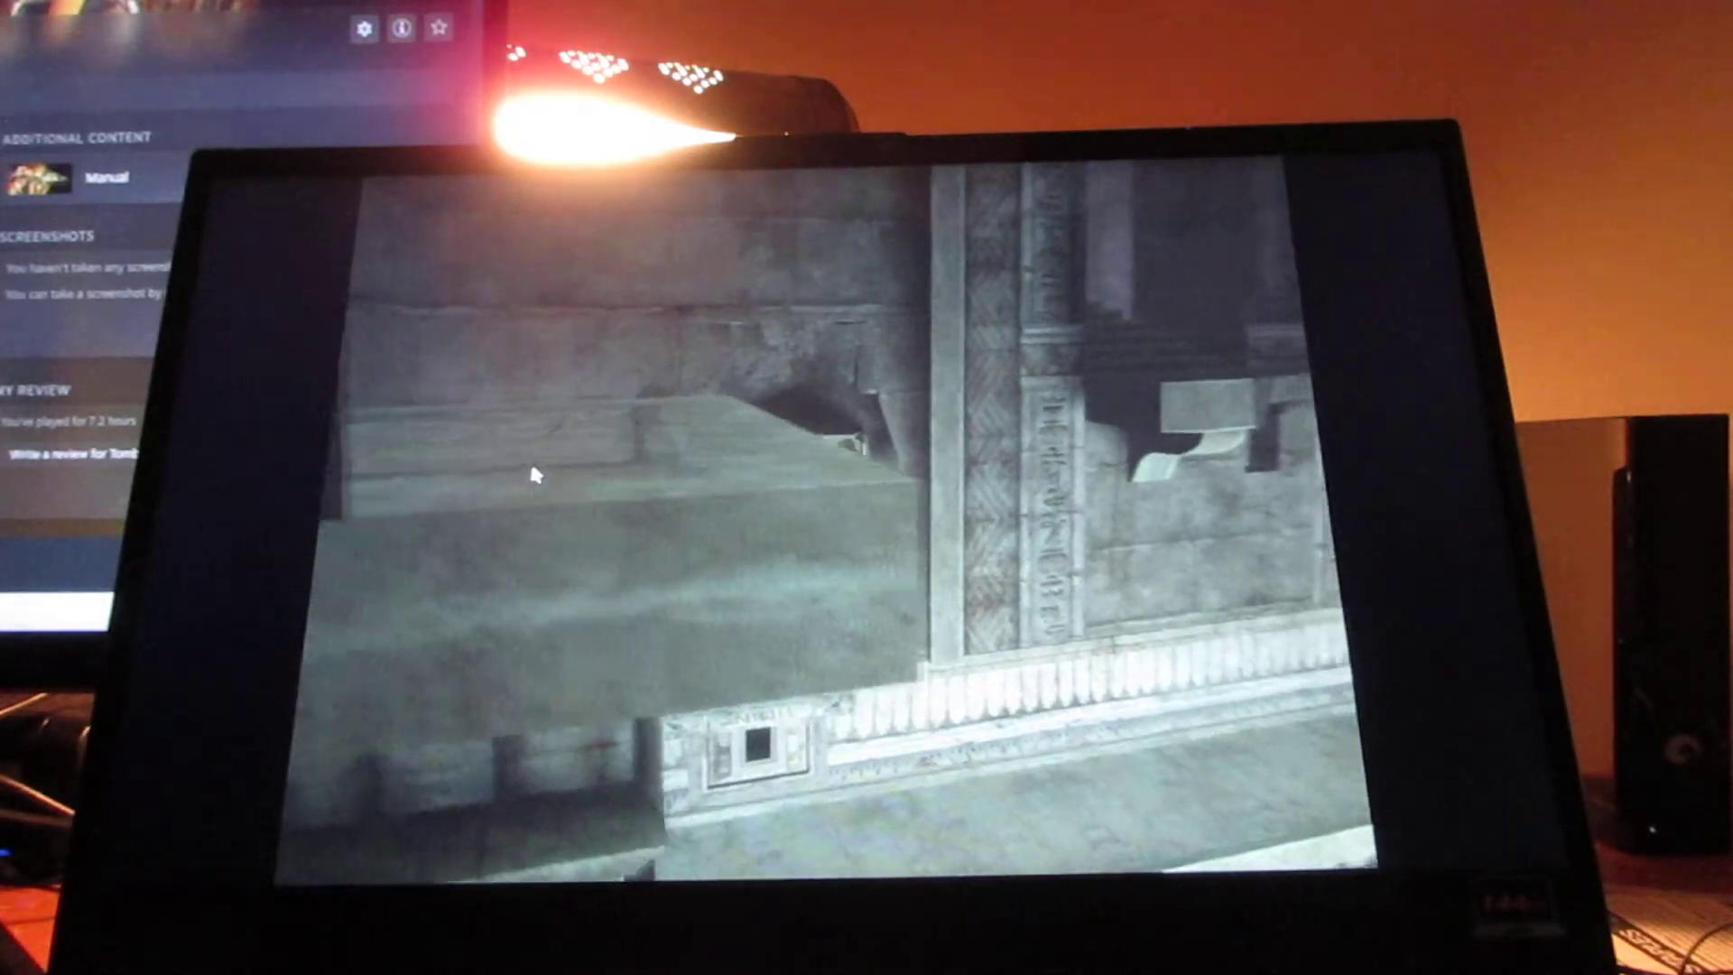
key("Right")
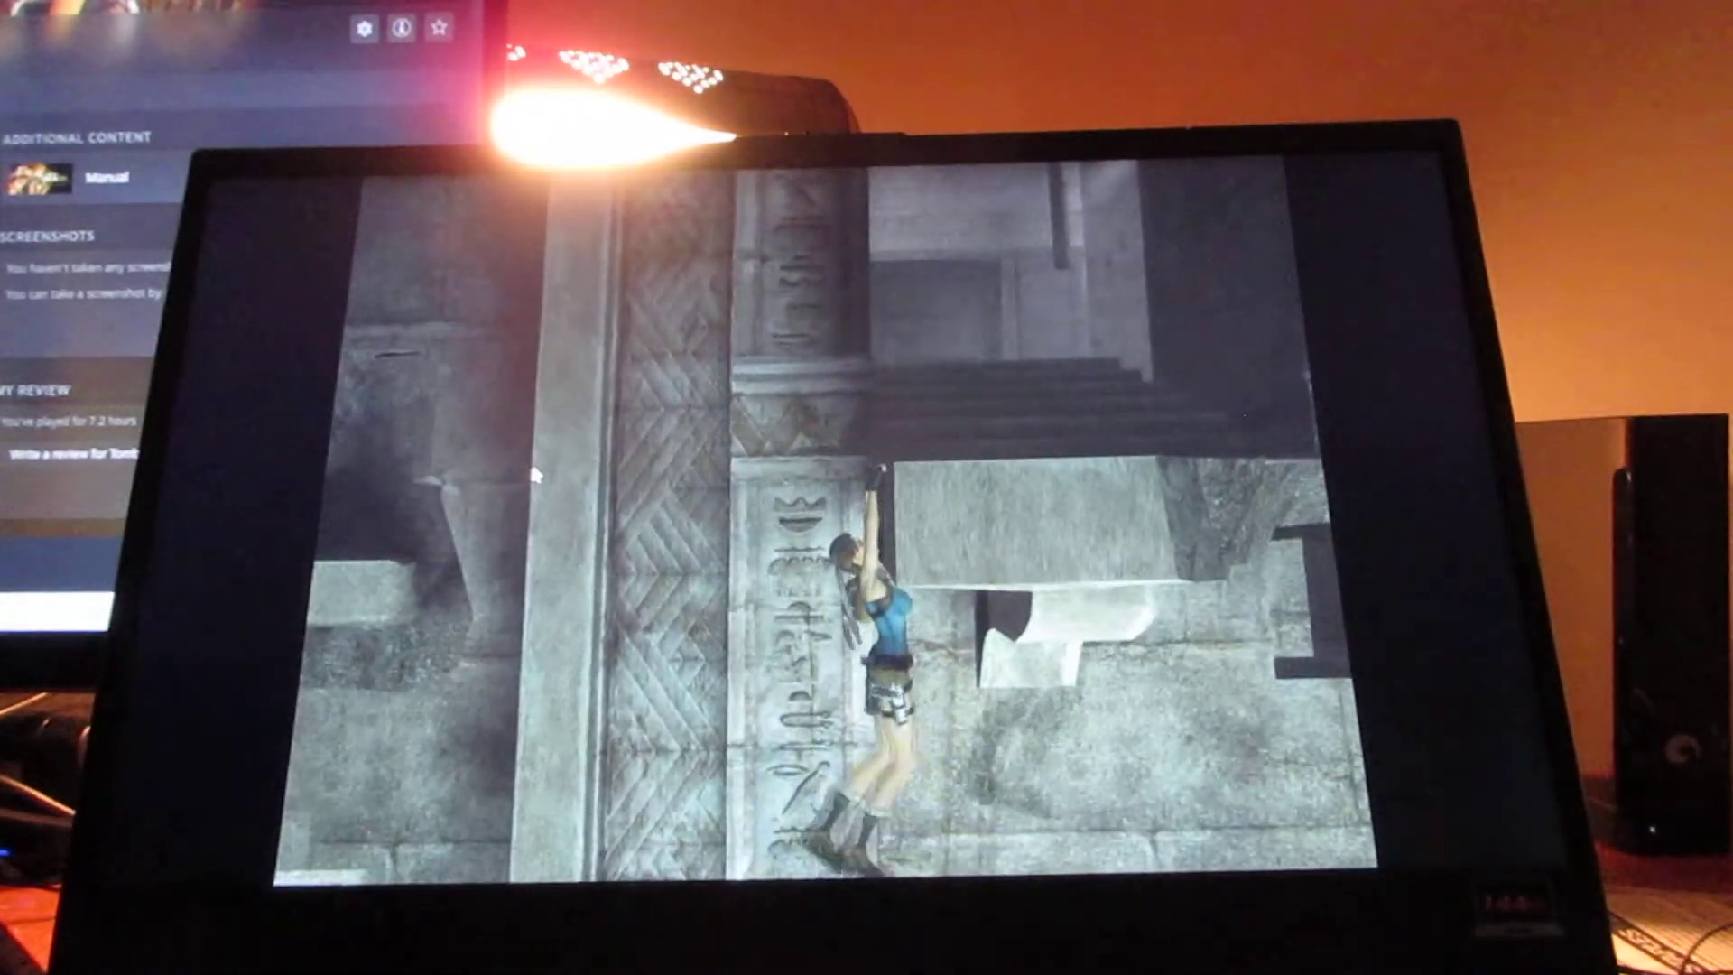
key("Up")
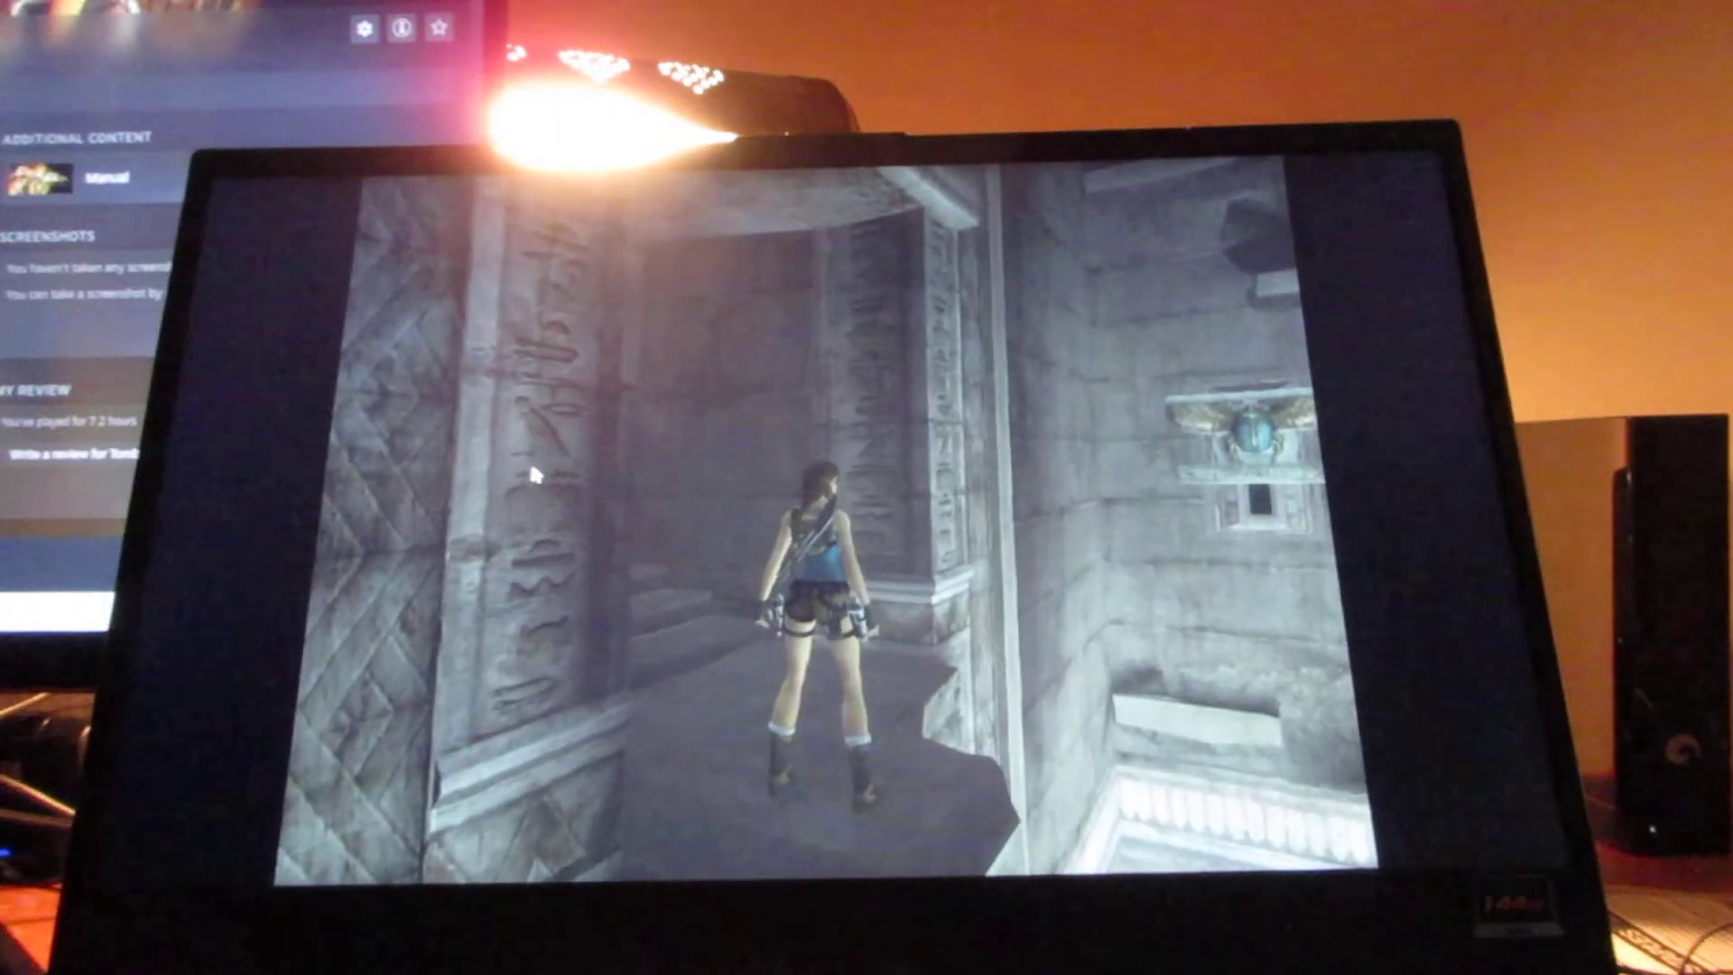
key("Left")
key("Up")
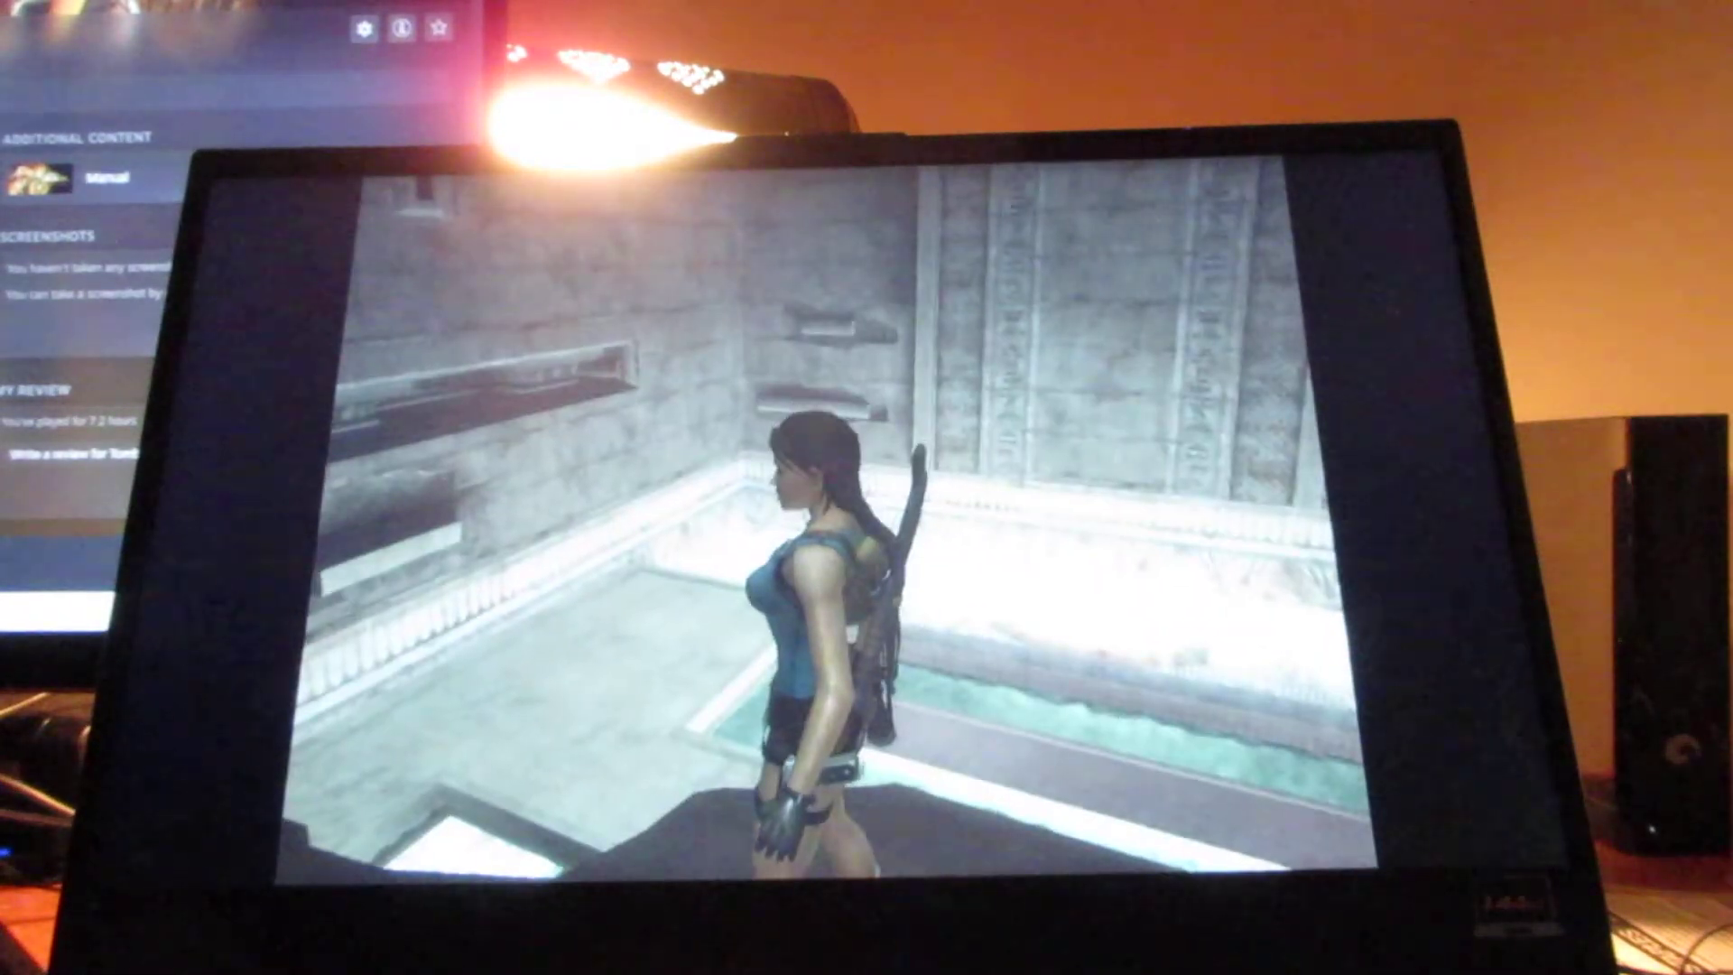
key("Left")
key("Up")
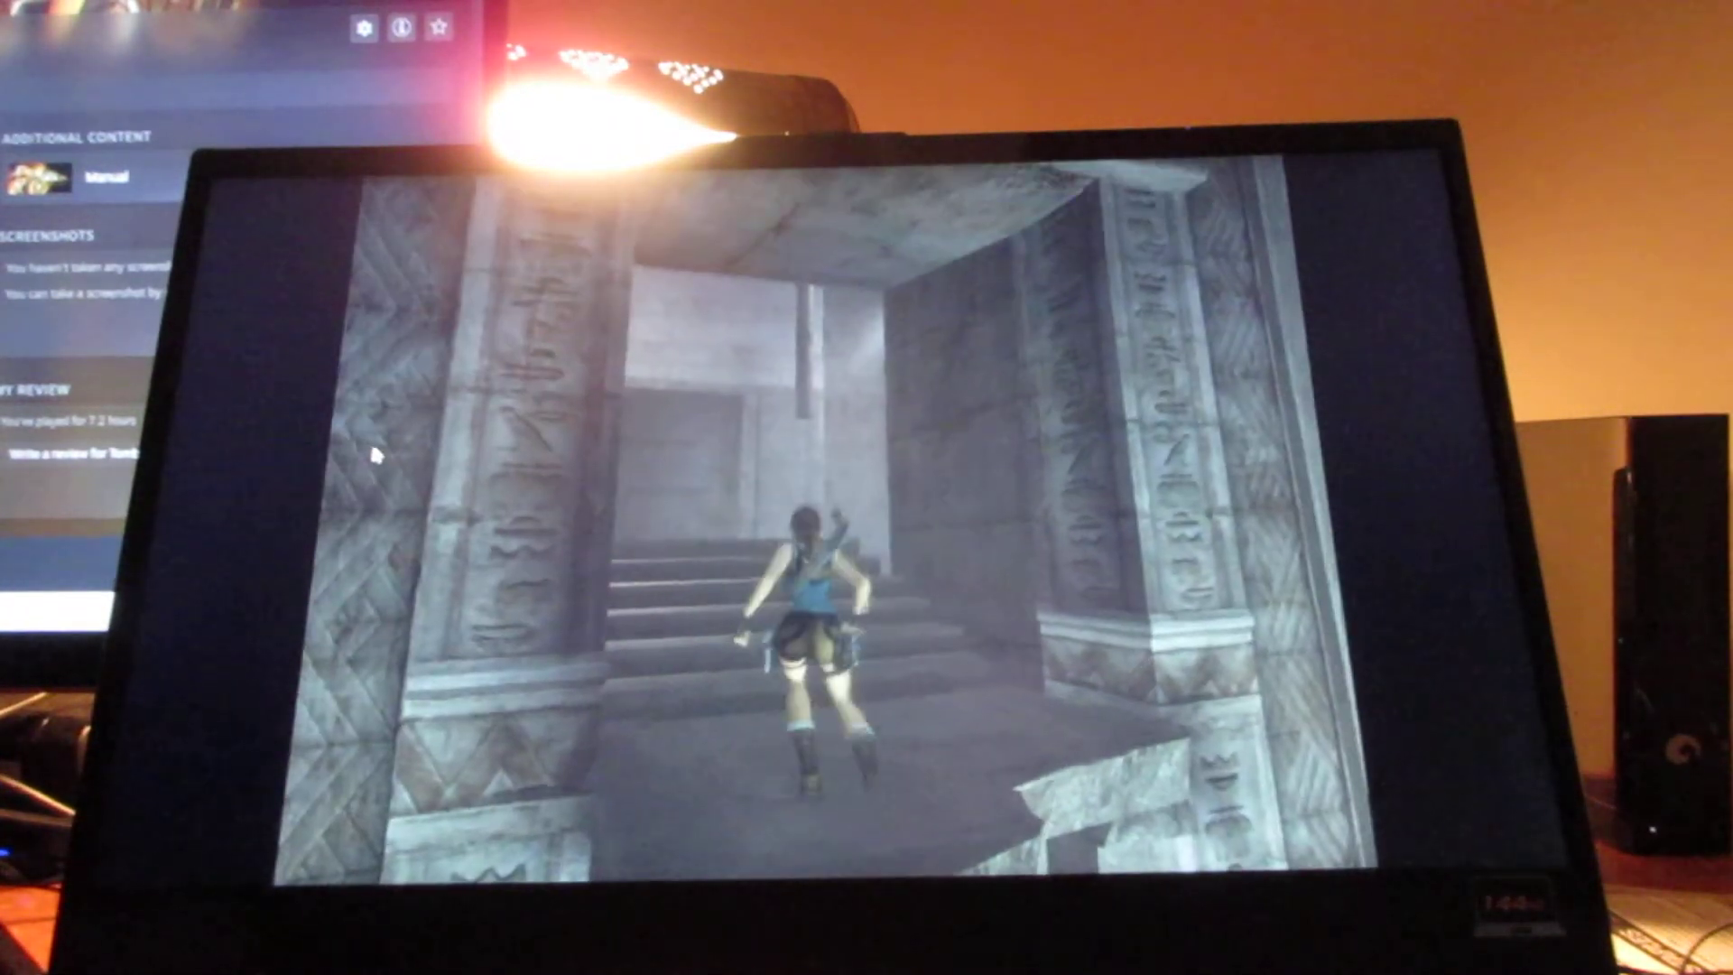
key("Up")
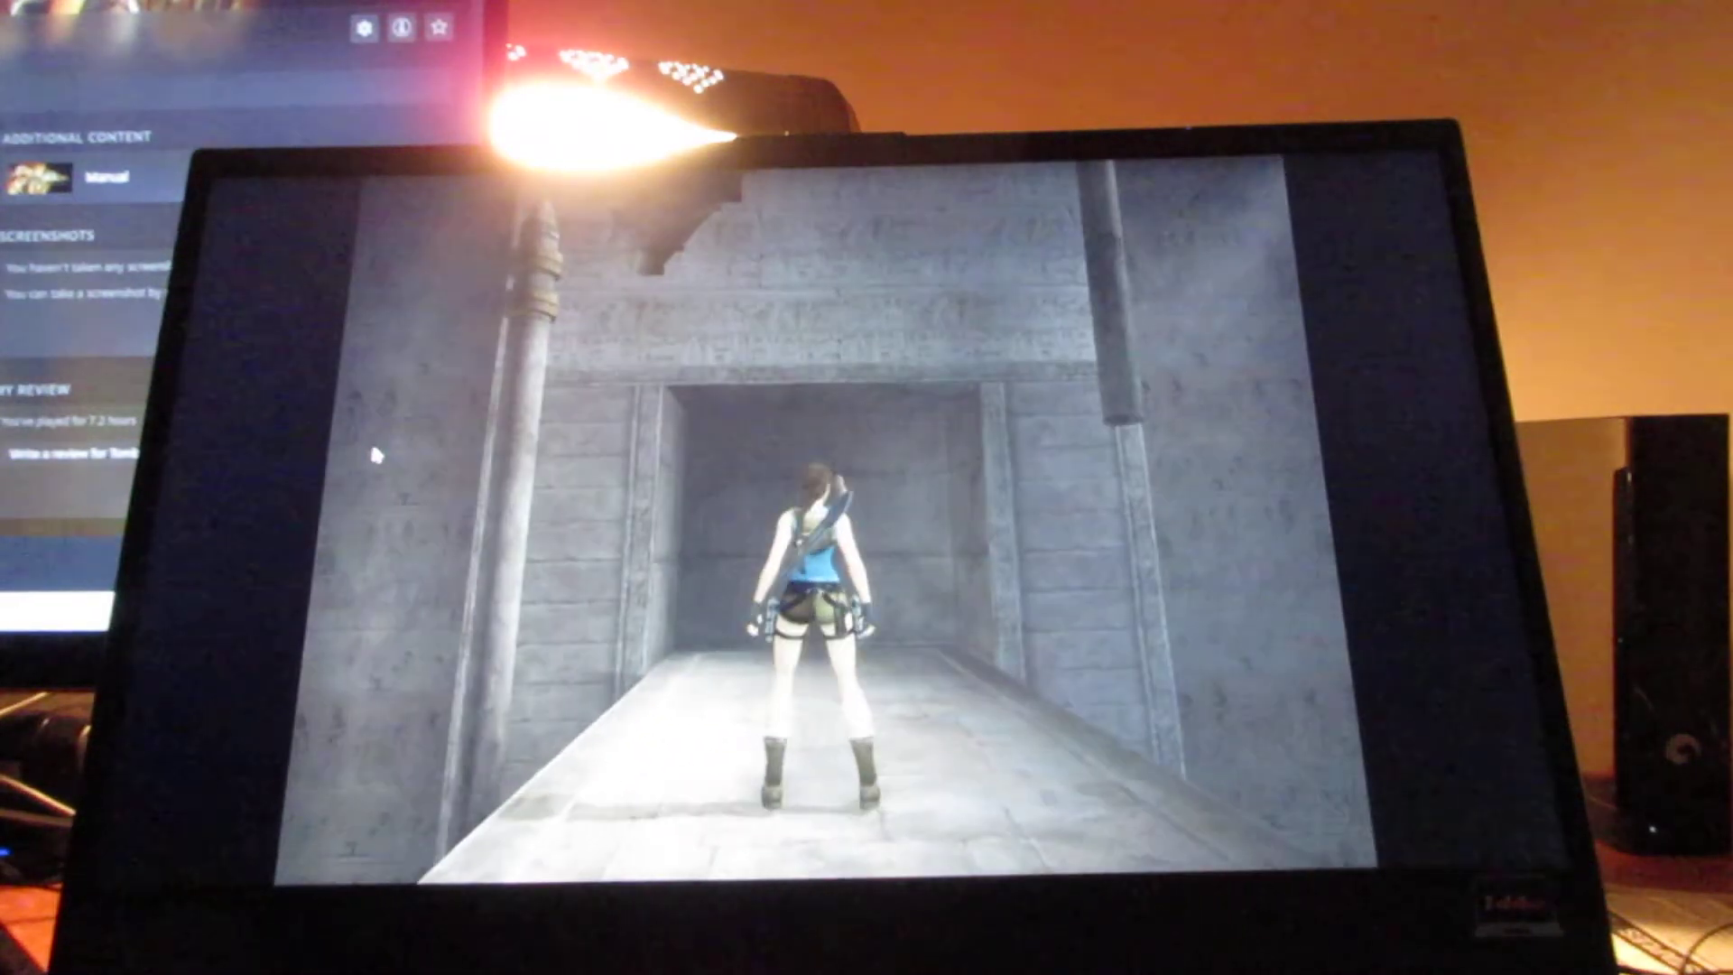
key("Up")
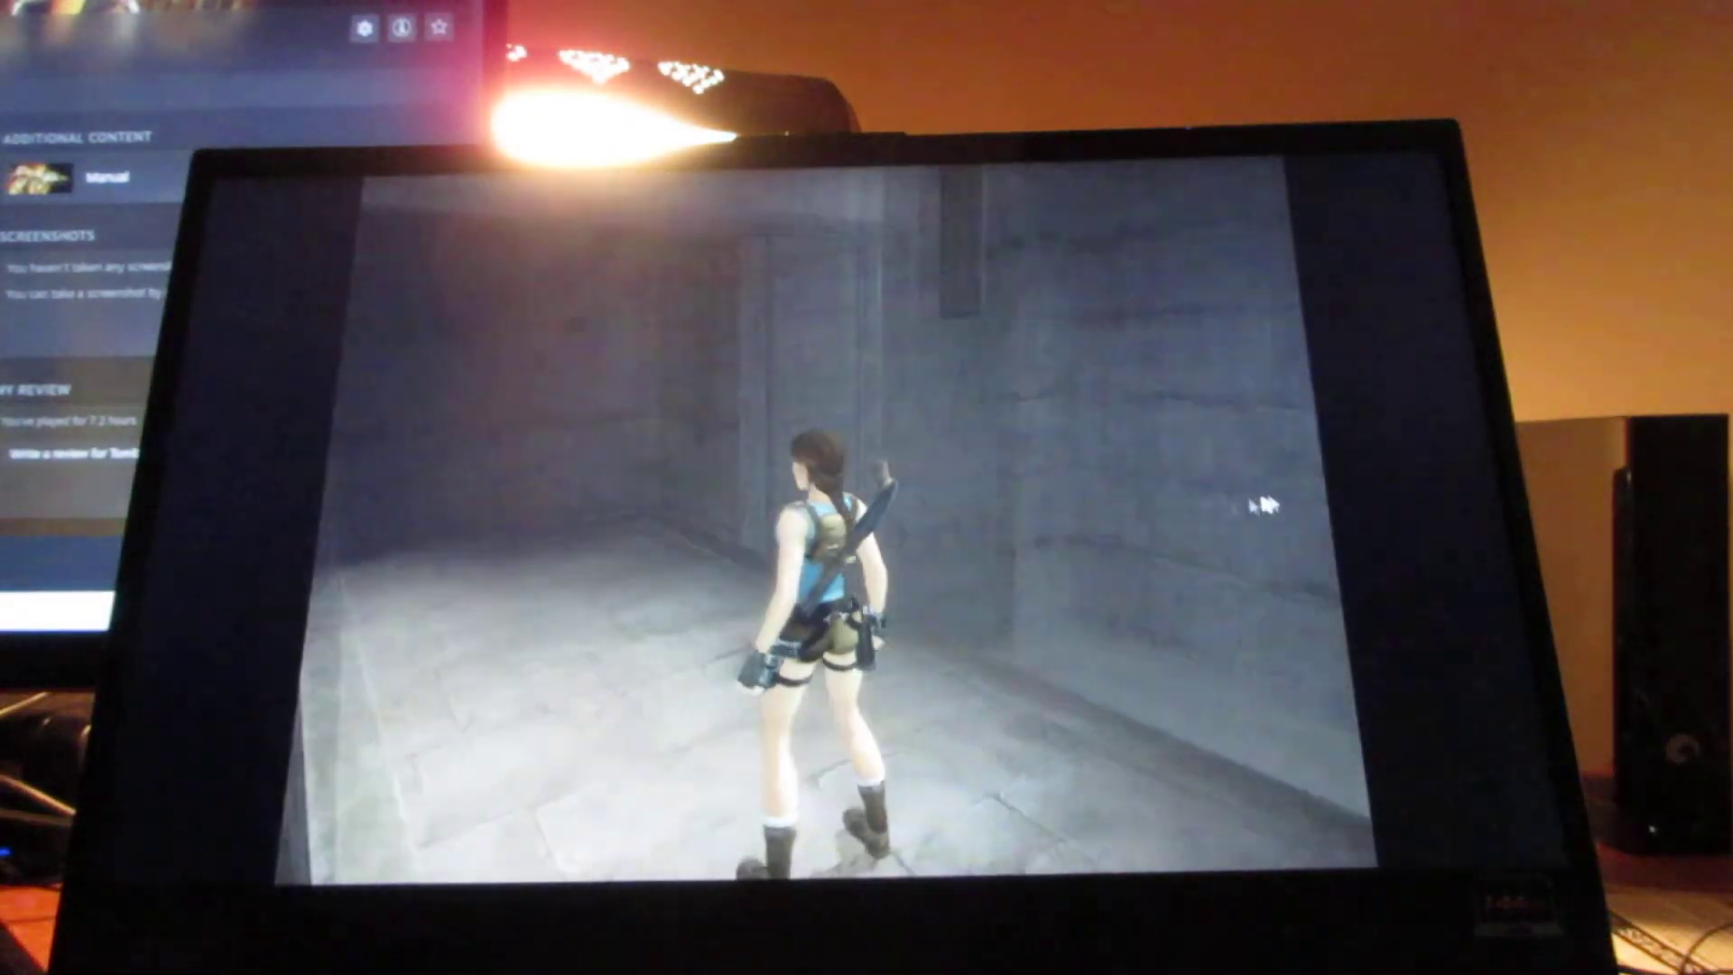
key("Left")
key("Right")
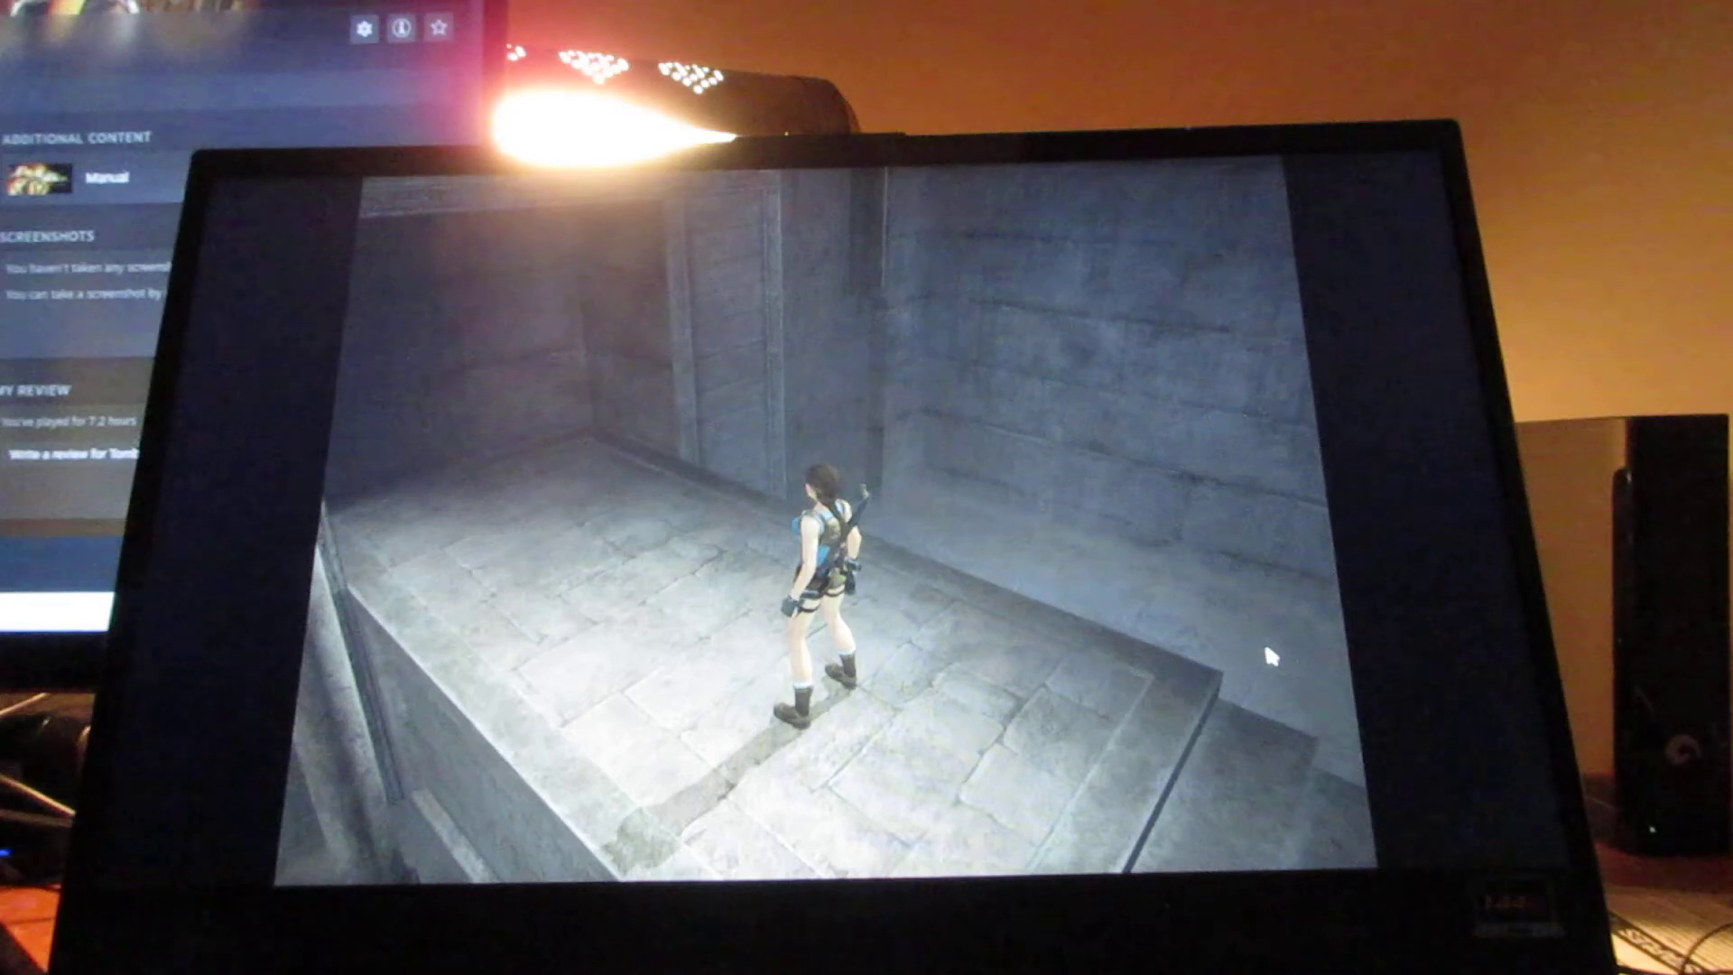